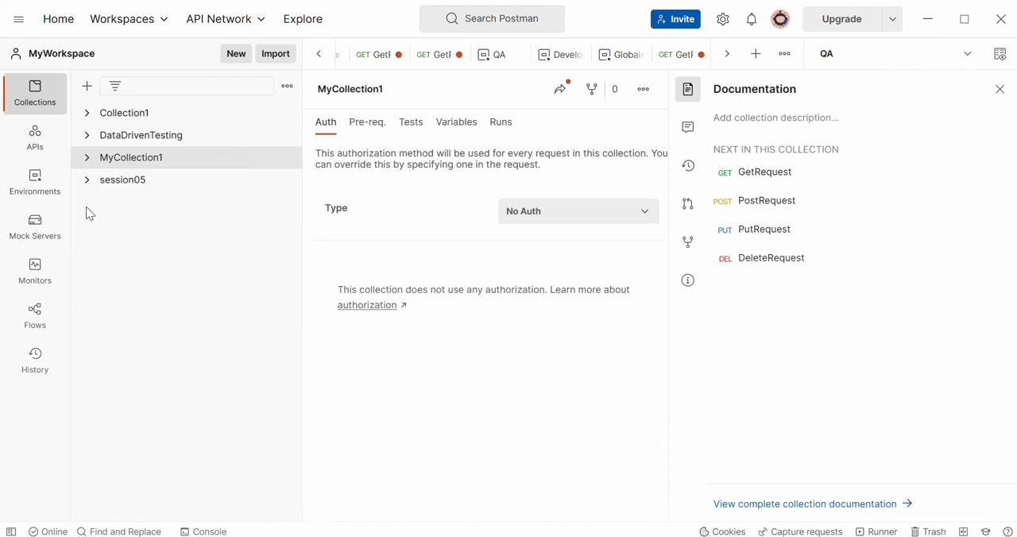
- Create a new collection in MyWorkspace and name it Session06
{"action": "left_click", "coordinate": [87, 88]}
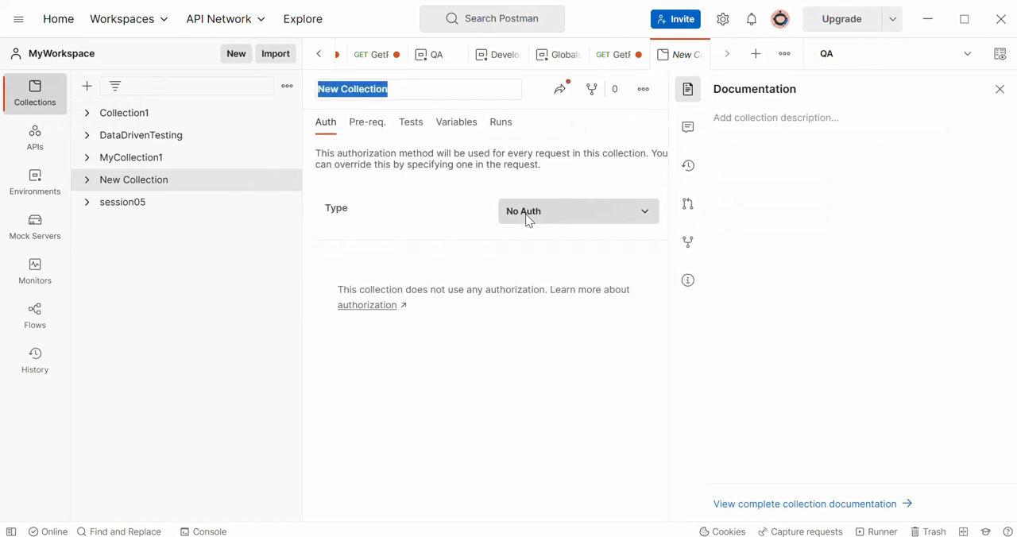
{"action": "left_click", "coordinate": [427, 92]}
{"action": "key", "text": "BackSpace"}
{"action": "key", "text": "BackSpace"}
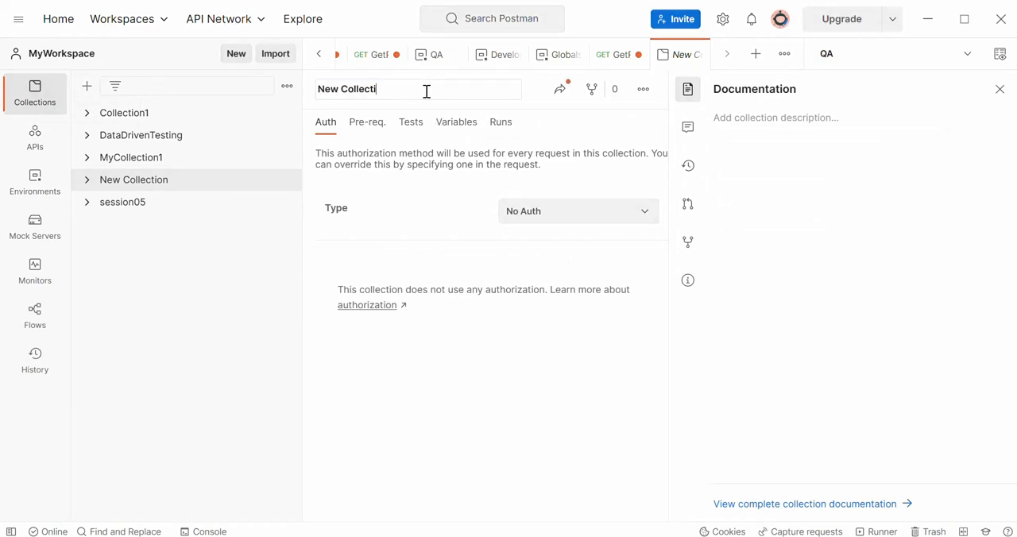
{"action": "key", "text": "BackSpace"}
{"action": "key", "text": "BackSpace"}
{"action": "key", "text": "BackSpace"}
{"action": "key", "text": "BackSpace"}
{"action": "key", "text": "BackSpace"}
{"action": "key", "text": "BackSpace"}
{"action": "key", "text": "BackSpace"}
{"action": "key", "text": "BackSpace"}
{"action": "key", "text": "BackSpace"}
{"action": "key", "text": "BackSpace"}
{"action": "key", "text": "BackSpace"}
{"action": "key", "text": "BackSpace"}
{"action": "type", "text": "SESS"}
{"action": "key", "text": "BackSpace"}
{"action": "key", "text": "BackSpace"}
{"action": "key", "text": "BackSpace"}
{"action": "type", "text": "esson"}
{"action": "key", "text": "BackSpace"}
{"action": "key", "text": "BackSpace"}
{"action": "key", "text": "BackSpace"}
{"action": "key", "text": "BackSpace"}
{"action": "key", "text": "BackSpace"}
{"action": "type", "text": "ession-0"}
{"action": "key", "text": "BackSpace"}
{"action": "key", "text": "BackSpace"}
{"action": "type", "text": "06"}
{"action": "key", "text": "Return"}
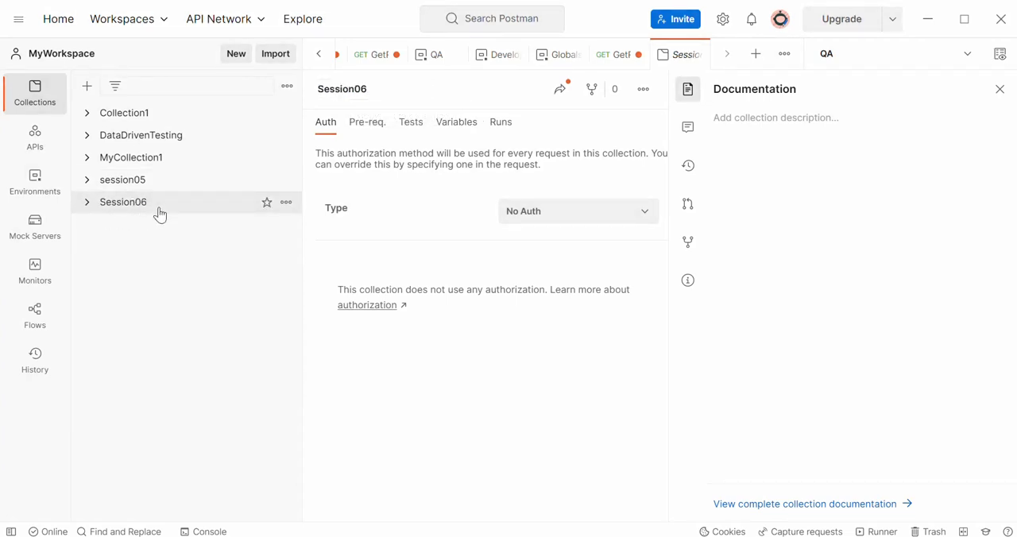
- Add a new request to the Session06 collection, using the GET method
{"action": "left_click", "coordinate": [88, 202]}
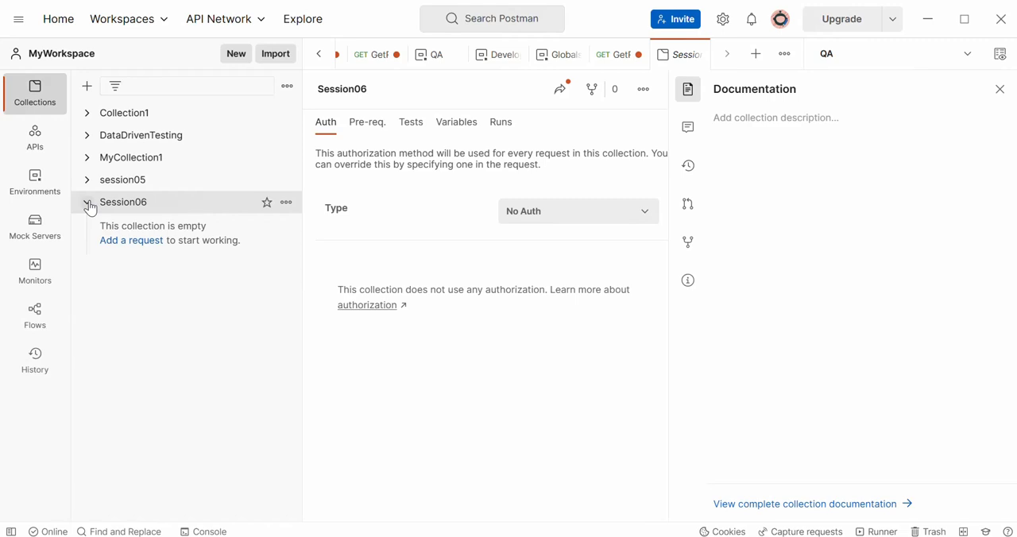
{"action": "left_click", "coordinate": [134, 242]}
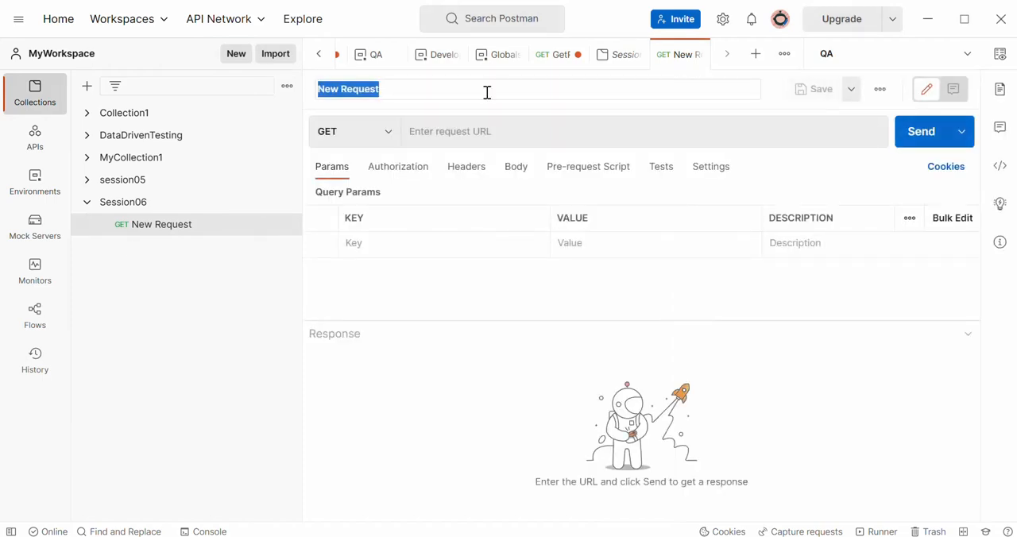
{"action": "left_click", "coordinate": [389, 134]}
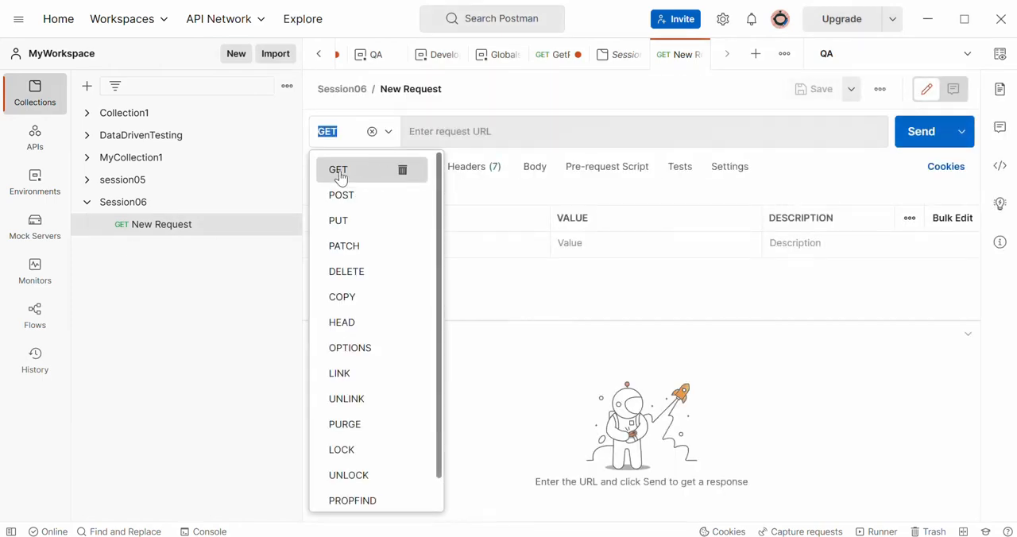
{"action": "left_click", "coordinate": [378, 174]}
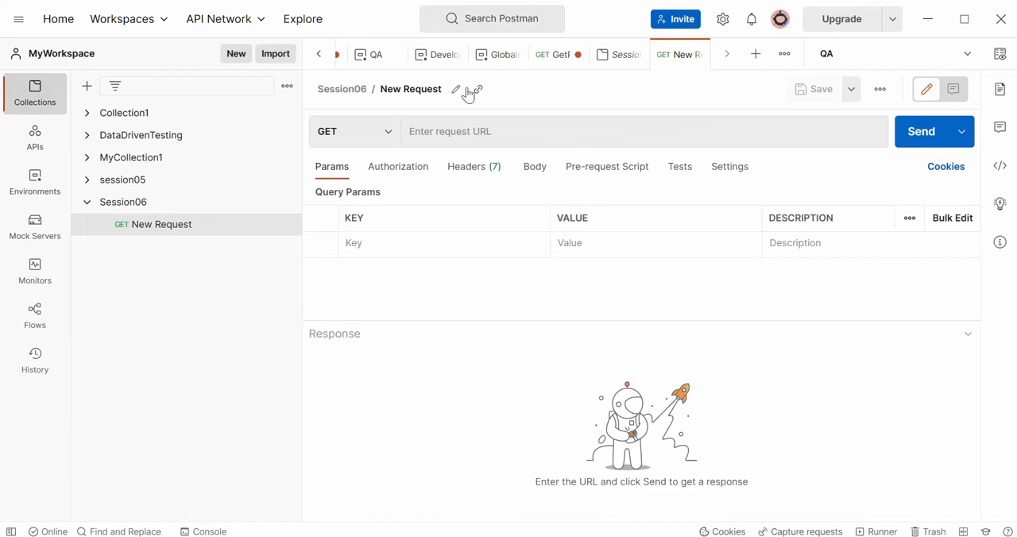
- Rename the new request in Session06 as GetRequest
{"action": "left_click", "coordinate": [455, 90]}
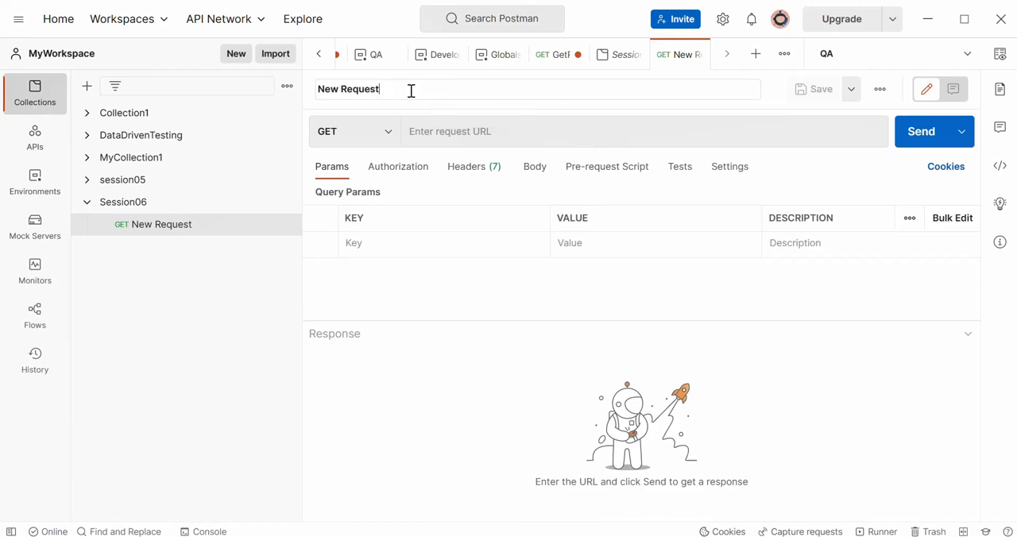
{"action": "type", "text": "GetB"}
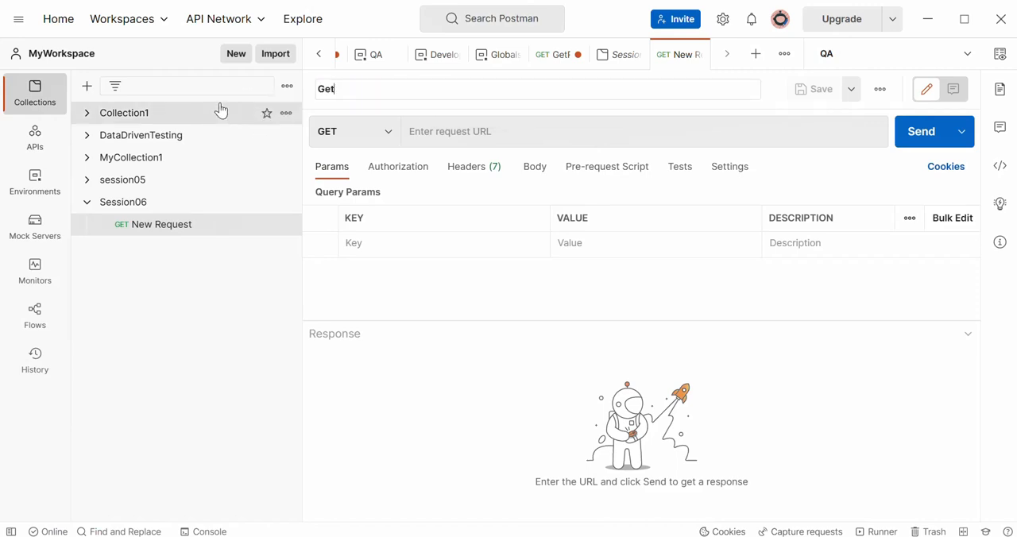
{"action": "key", "text": "Escape"}
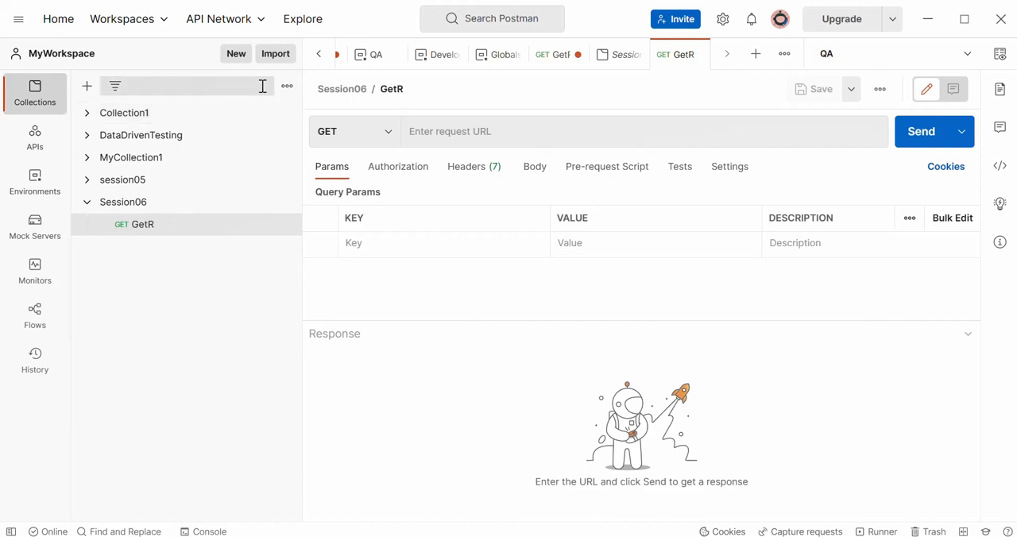
{"action": "left_click", "coordinate": [419, 91]}
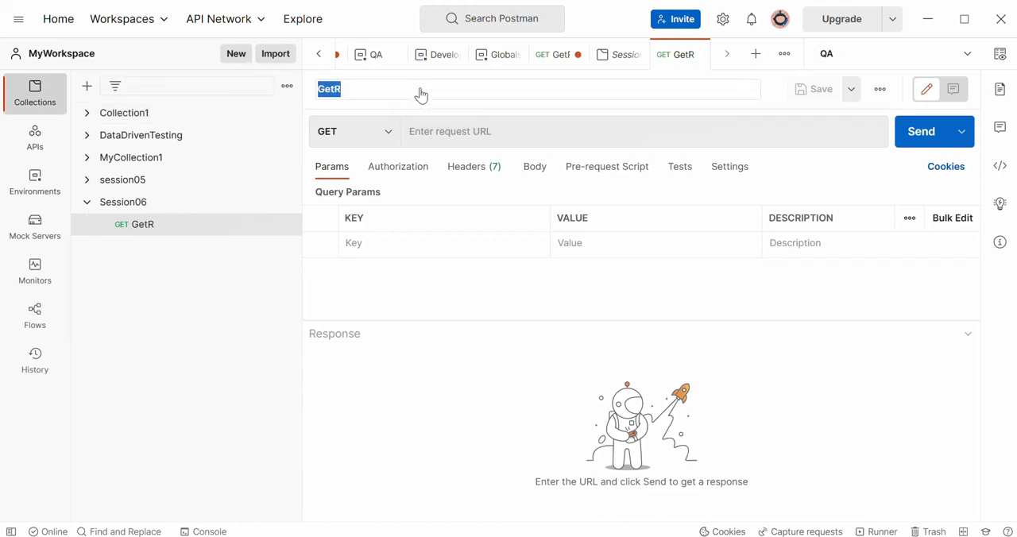
{"action": "left_click", "coordinate": [422, 88]}
{"action": "type", "text": "equest"}
{"action": "key", "text": "Return"}
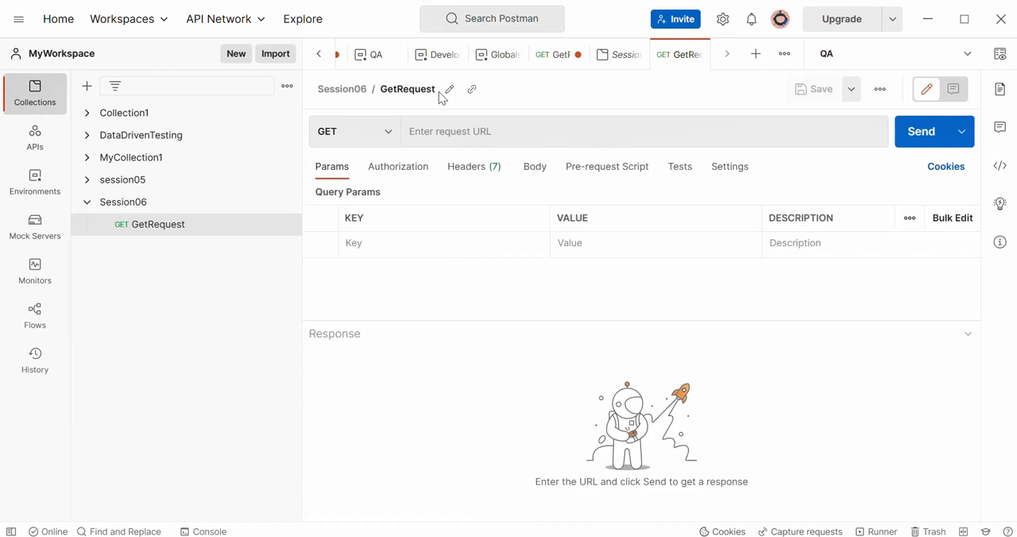
{"action": "left_click", "coordinate": [449, 94]}
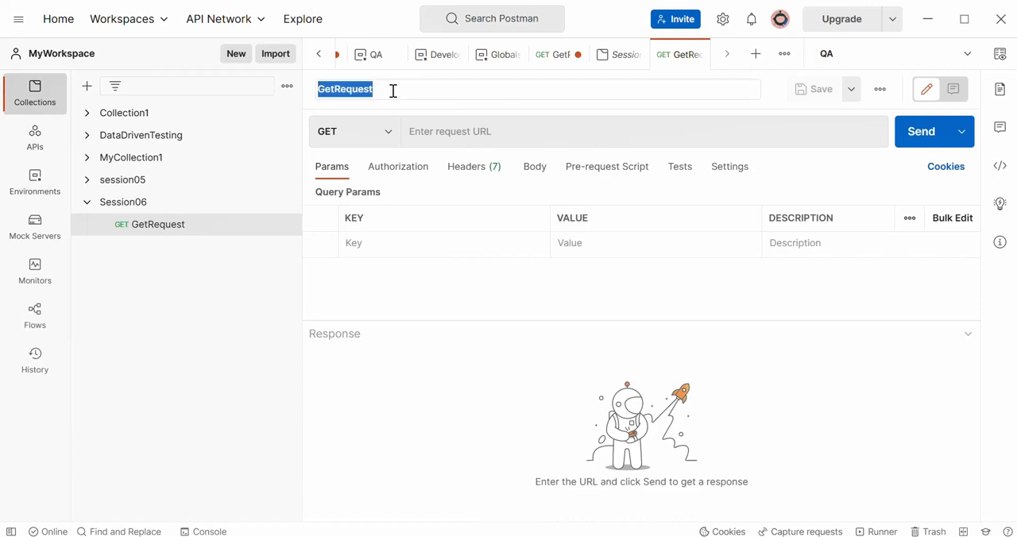
{"action": "left_click", "coordinate": [393, 91]}
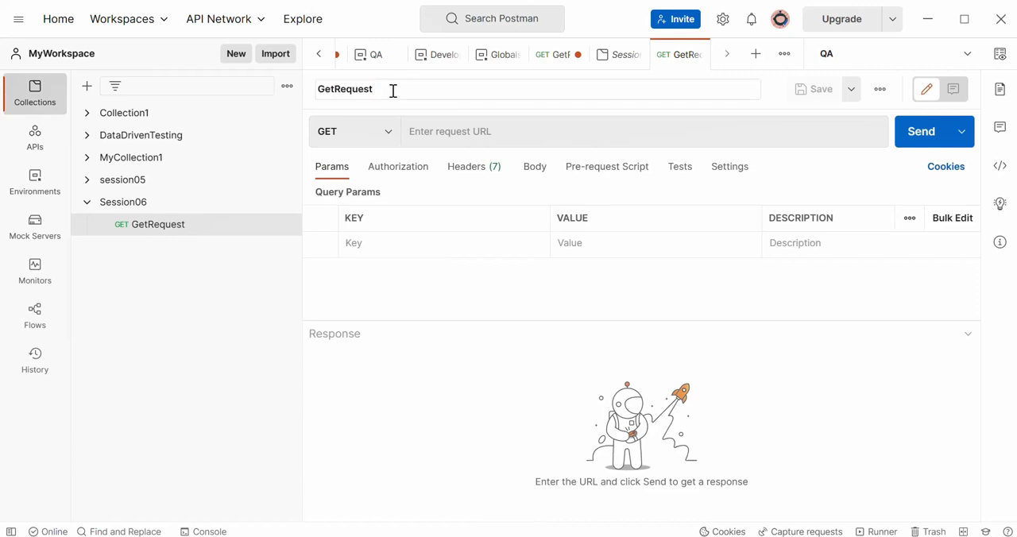
{"action": "key", "text": "Return"}
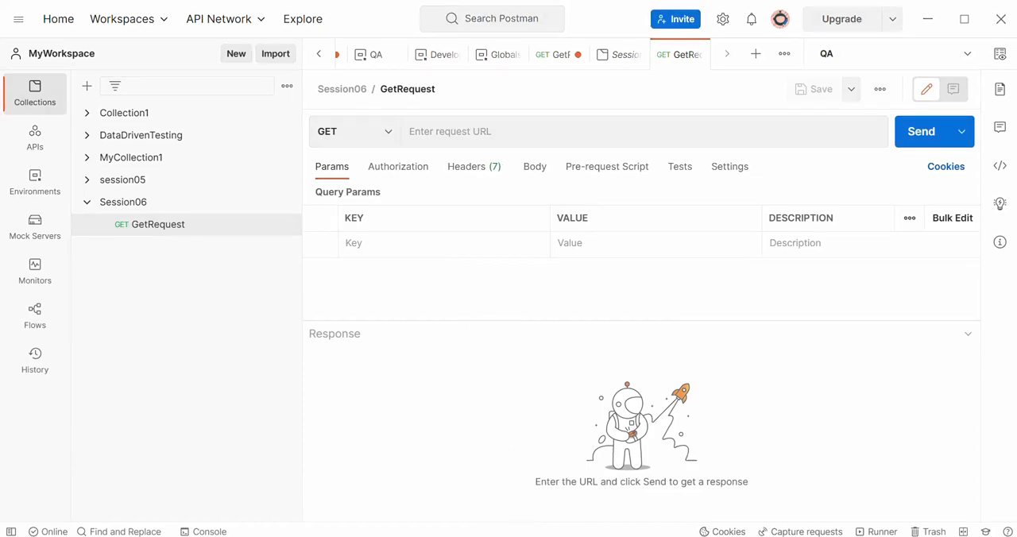
{"action": "key", "text": "alt+Tab"}
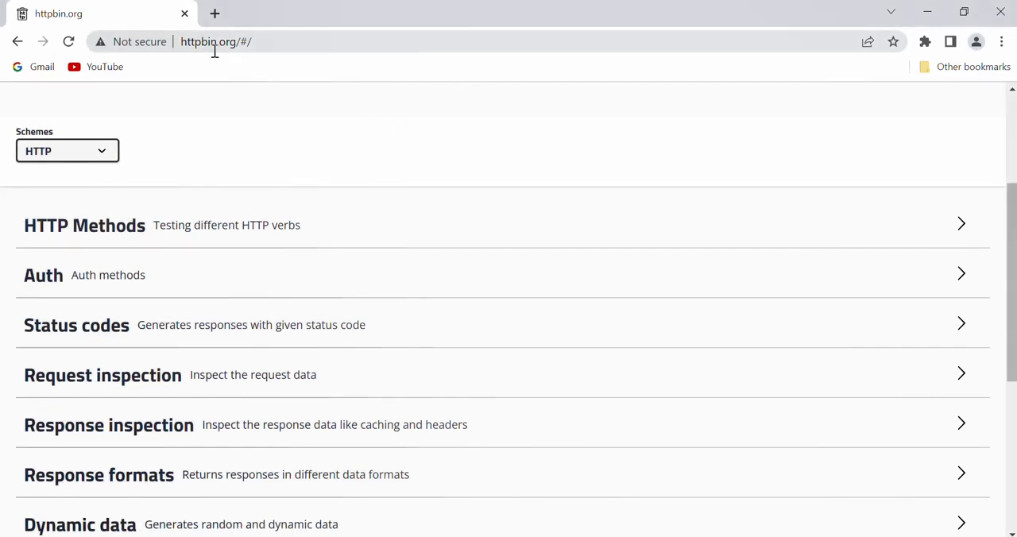
{"action": "left_click_drag", "start_coordinate": [237, 41], "coordinate": [148, 44]}
{"action": "key", "text": "ctrl+c"}
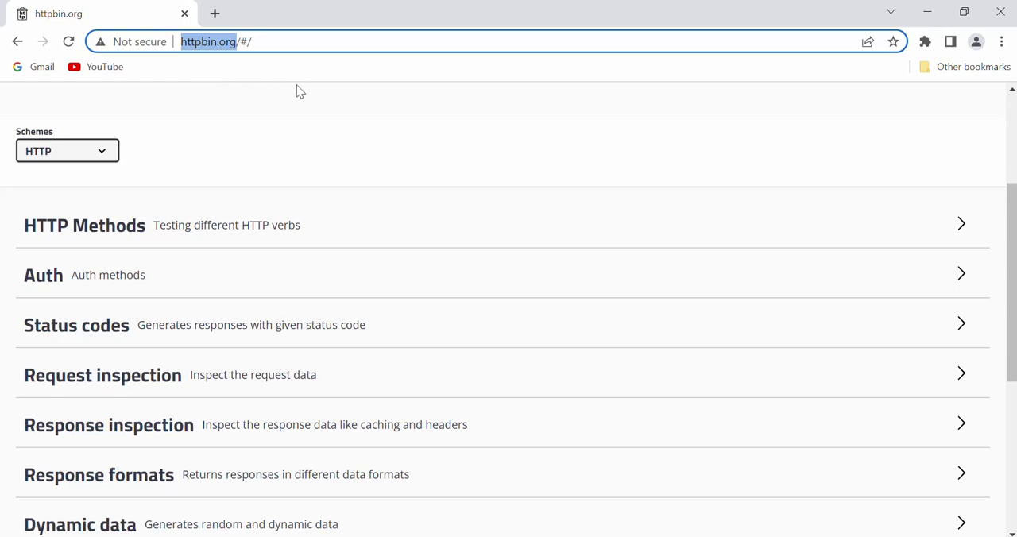
{"action": "left_click", "coordinate": [542, 536]}
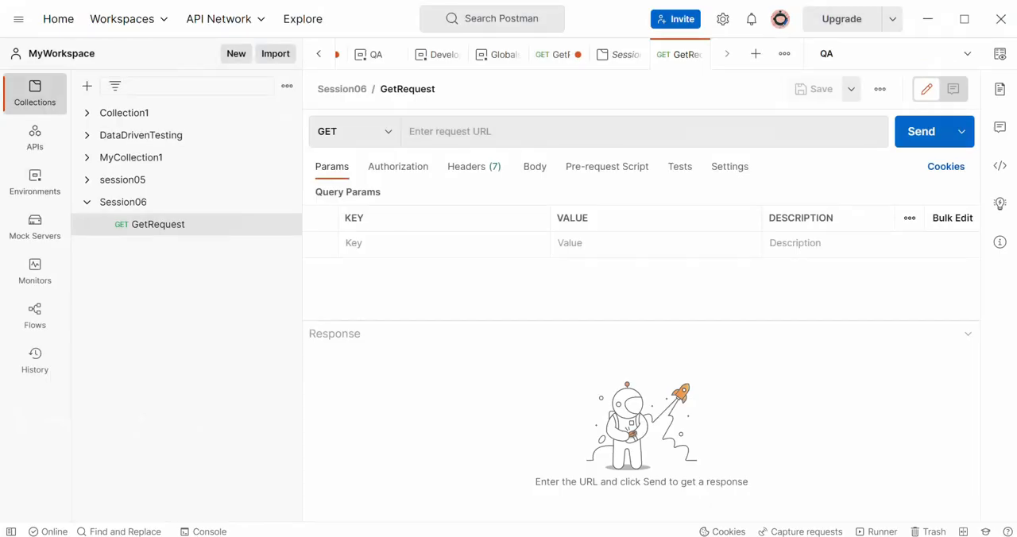
{"action": "left_click", "coordinate": [495, 132]}
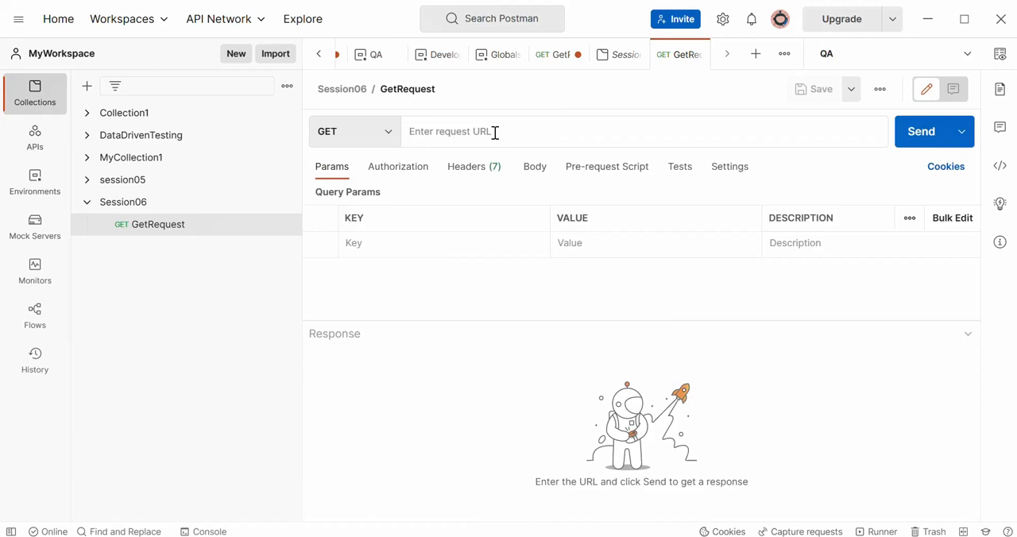
{"action": "key", "text": "ctrl+v"}
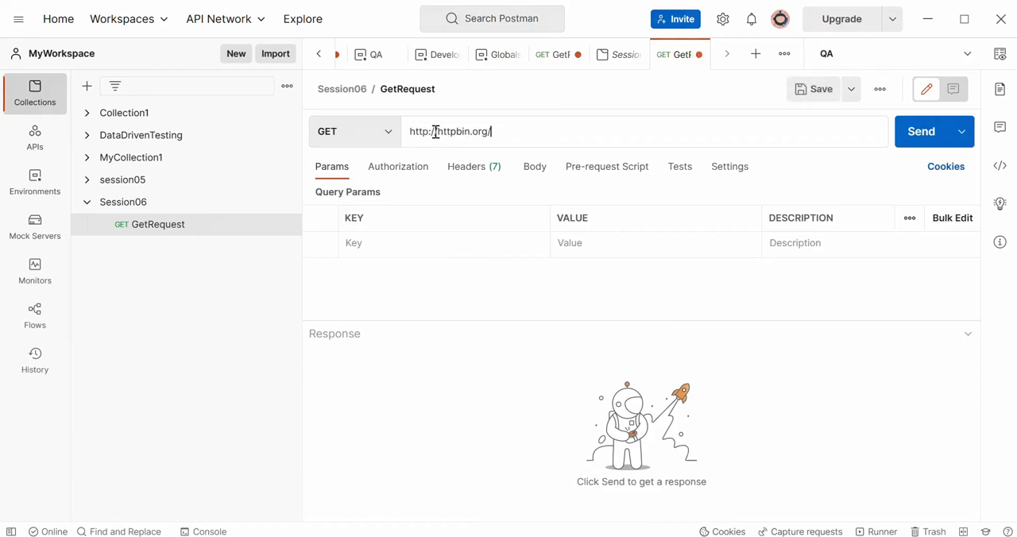
{"action": "left_click_drag", "start_coordinate": [436, 132], "coordinate": [396, 140]}
{"action": "left_click_drag", "start_coordinate": [496, 131], "coordinate": [436, 132]}
{"action": "left_click", "coordinate": [495, 132]}
- Look up the GET endpoint's path under HTTP Methods on httpbin.org in the browser, and append get to the request URL in Postman
{"action": "left_click", "coordinate": [438, 536]}
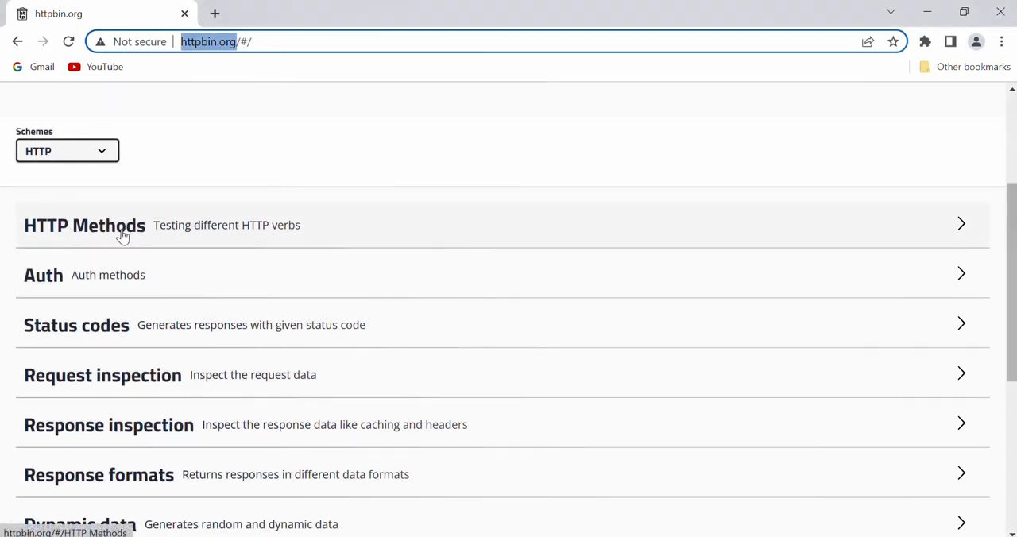
{"action": "left_click", "coordinate": [962, 226]}
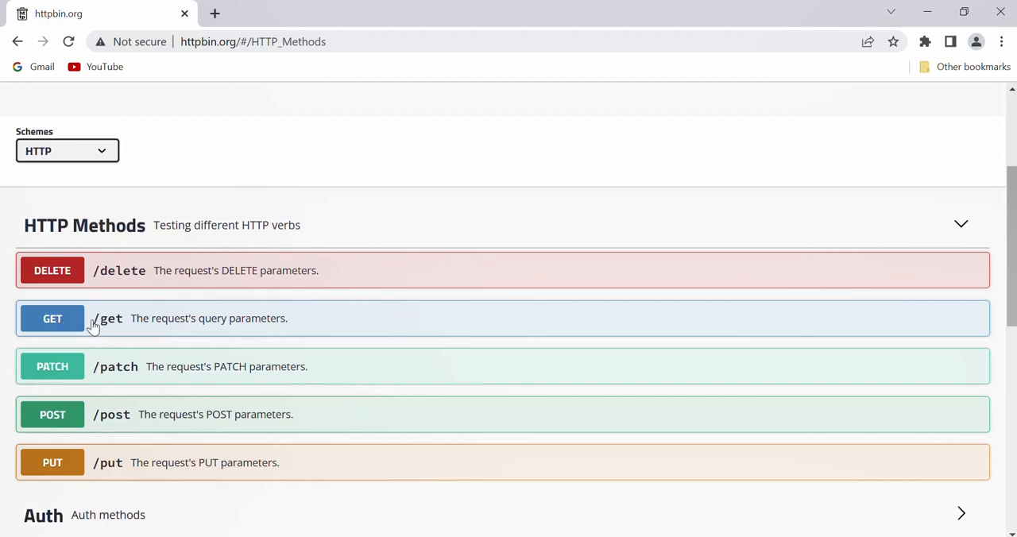
{"action": "left_click_drag", "start_coordinate": [96, 320], "coordinate": [124, 326]}
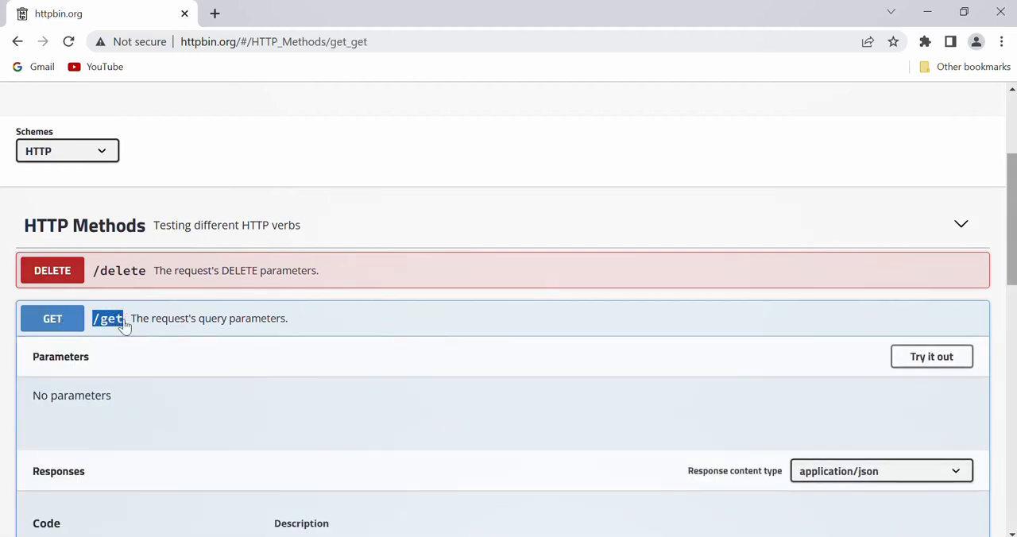
{"action": "key", "text": "alt+Tab"}
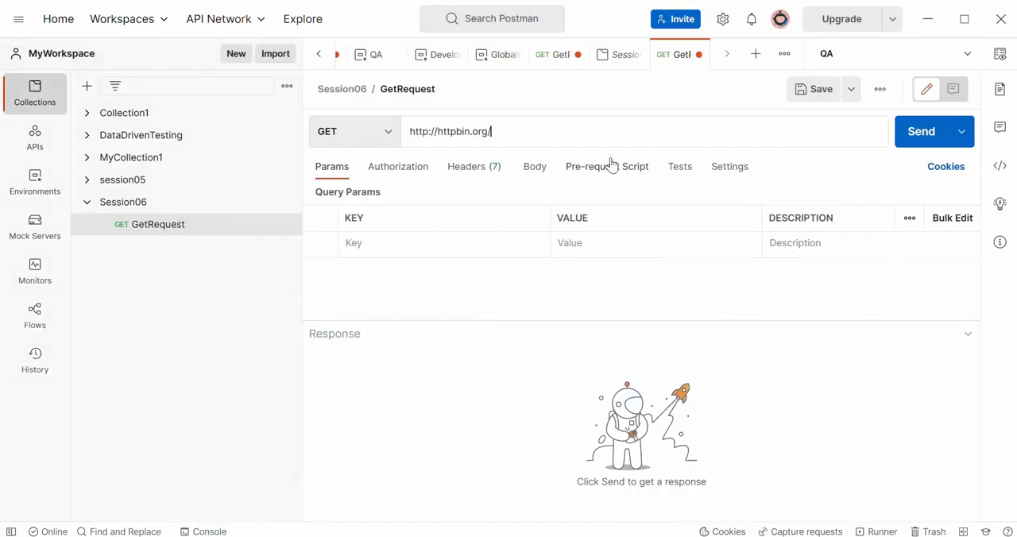
{"action": "type", "text": "get"}
{"action": "left_click_drag", "start_coordinate": [509, 131], "coordinate": [484, 131]}
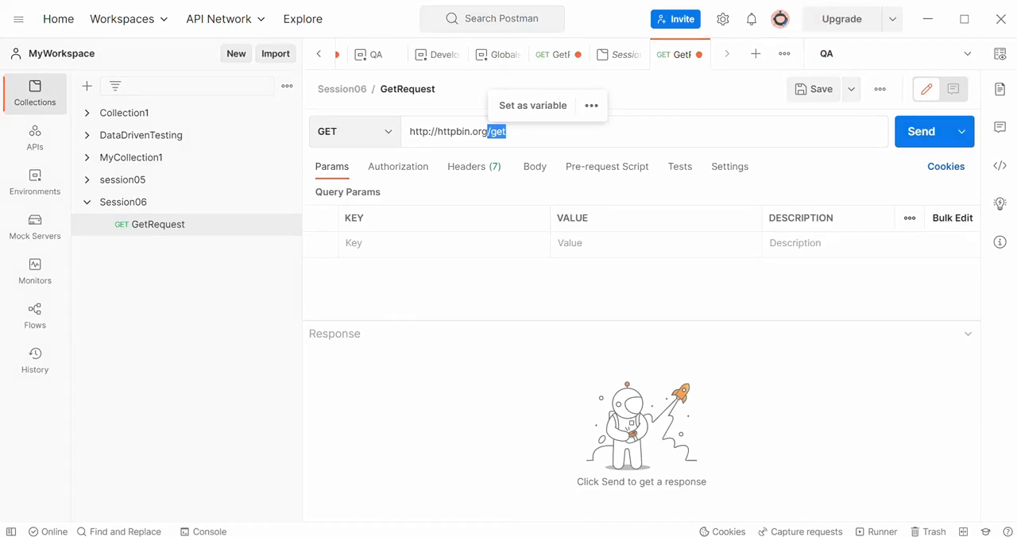
{"action": "left_click", "coordinate": [550, 134]}
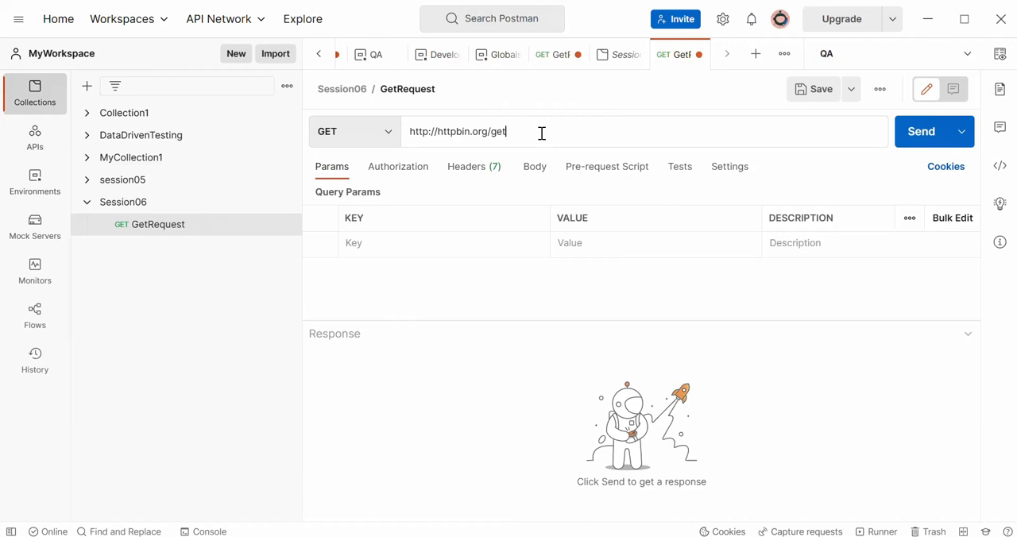
- Append a query string to the request URL with name set to a person's first name and age set to 30
{"action": "type", "text": "?"}
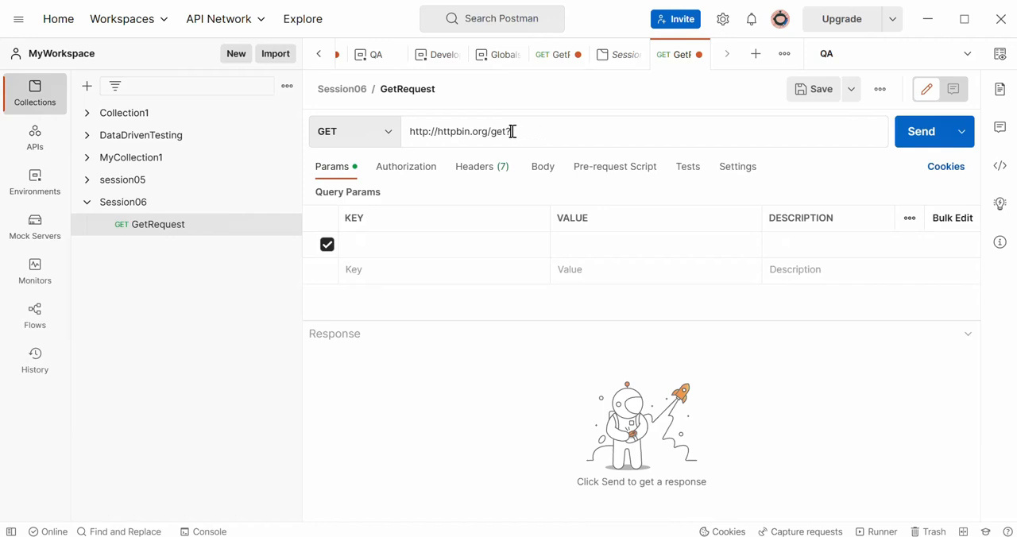
{"action": "double_click", "coordinate": [509, 132]}
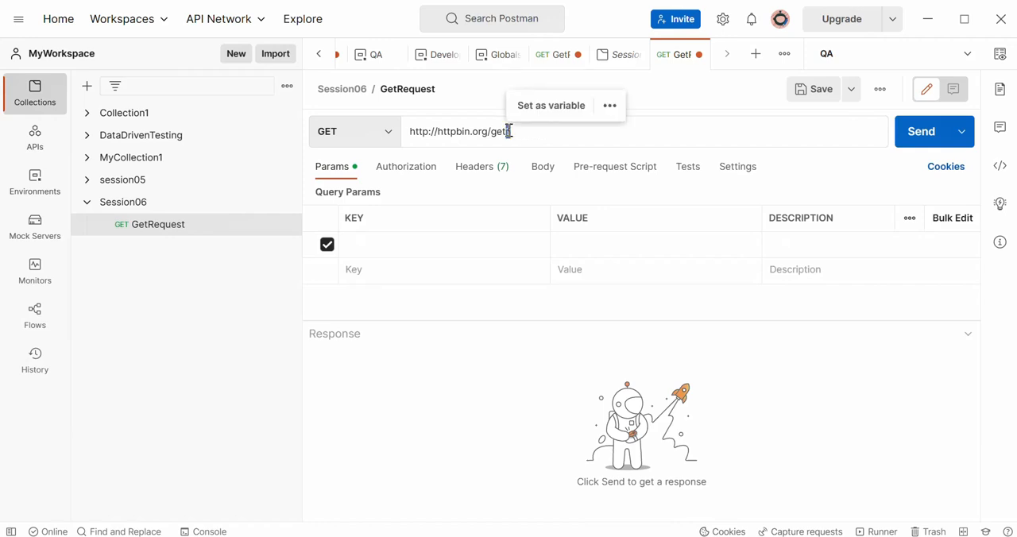
{"action": "left_click", "coordinate": [558, 132]}
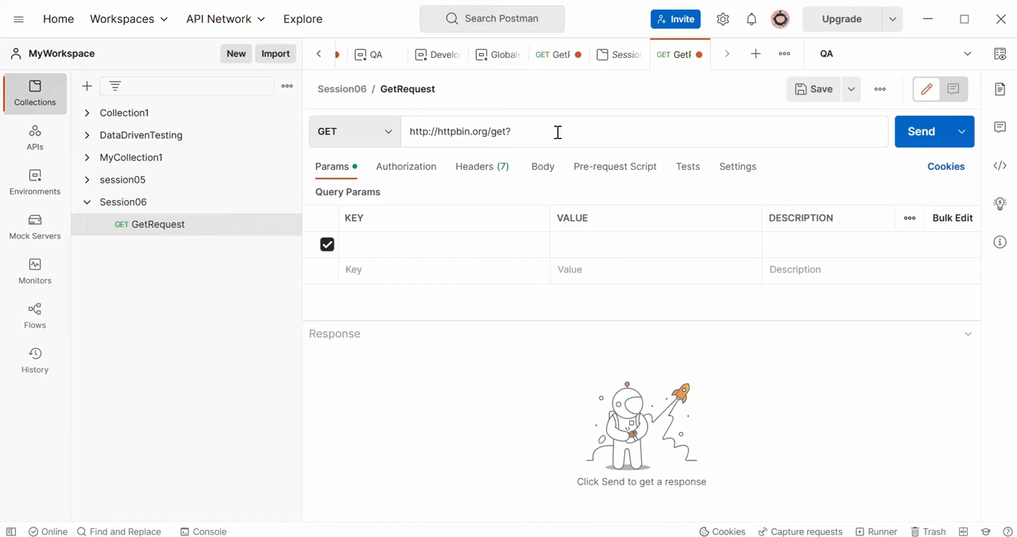
{"action": "type", "text": "name=prachi"}
{"action": "type", "text": "&age"}
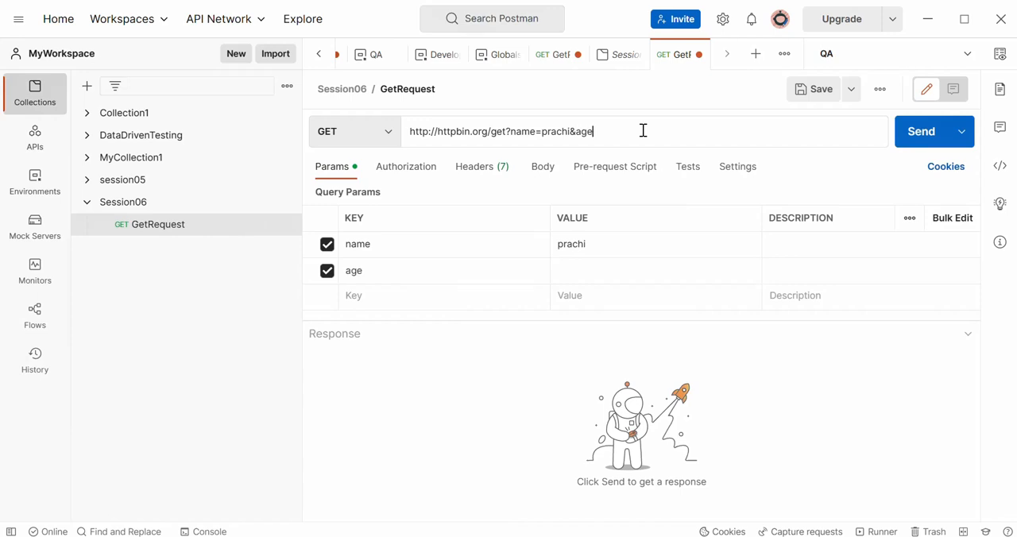
{"action": "type", "text": "=30"}
- Examine the query string in the URL and the key and value of the name parameter in the query parameters table
{"action": "left_click_drag", "start_coordinate": [532, 132], "coordinate": [653, 135]}
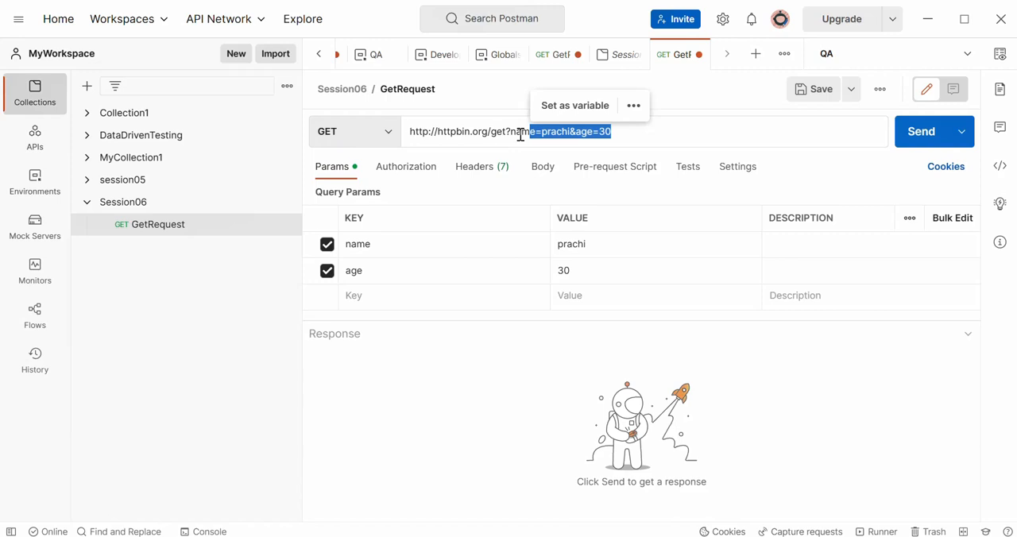
{"action": "left_click", "coordinate": [646, 133]}
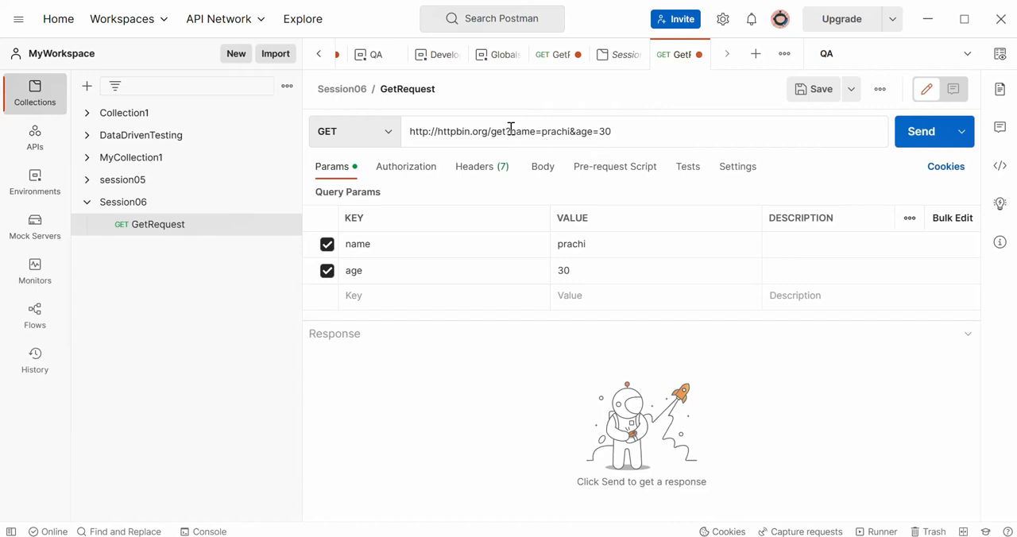
{"action": "left_click_drag", "start_coordinate": [511, 129], "coordinate": [582, 132]}
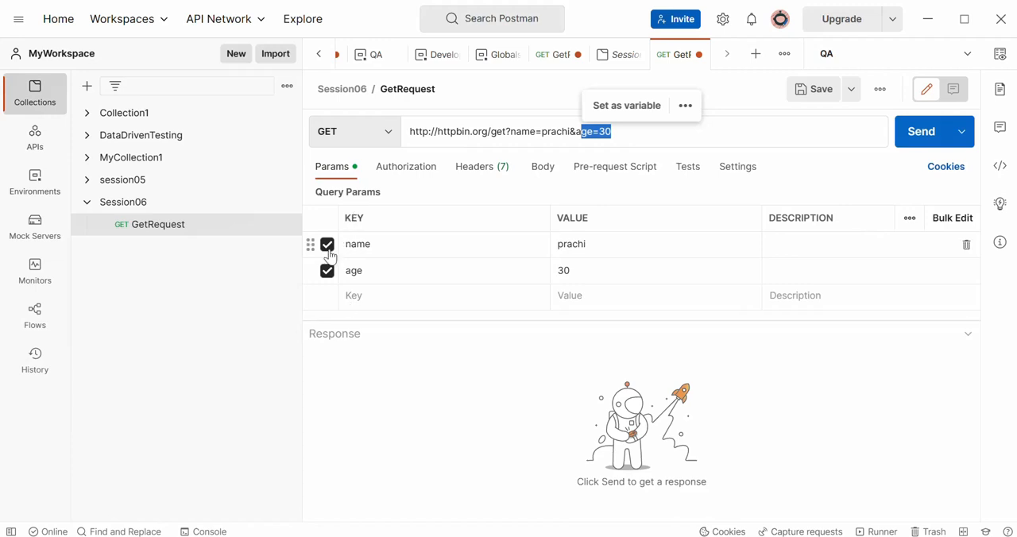
{"action": "left_click", "coordinate": [367, 248]}
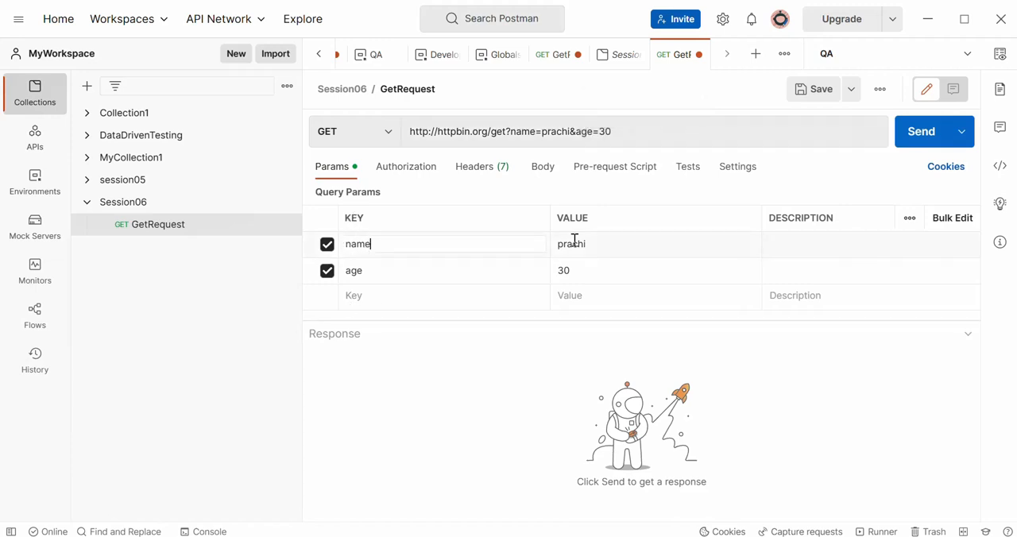
{"action": "left_click", "coordinate": [604, 243]}
{"action": "left_click", "coordinate": [376, 243]}
{"action": "double_click", "coordinate": [577, 246]}
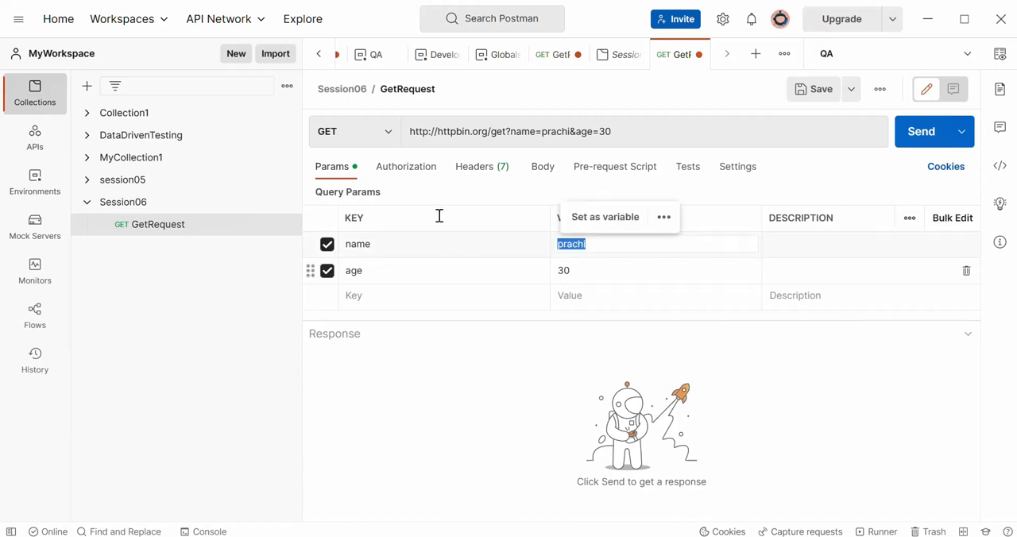
- Examine the age parameter in the URL and query parameters table, and look through the request's authorization, headers and body settings
{"action": "left_click_drag", "start_coordinate": [611, 131], "coordinate": [589, 132]}
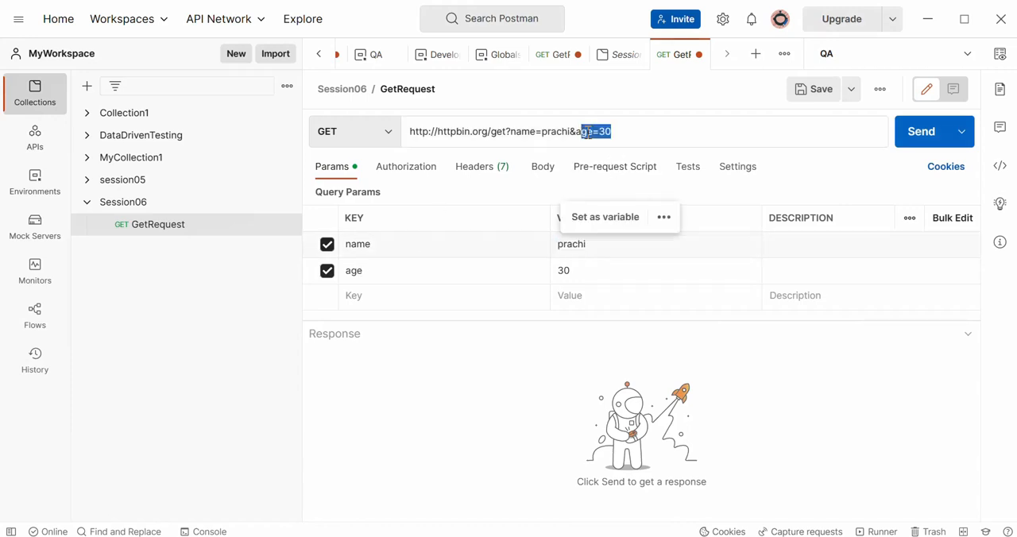
{"action": "left_click", "coordinate": [363, 272]}
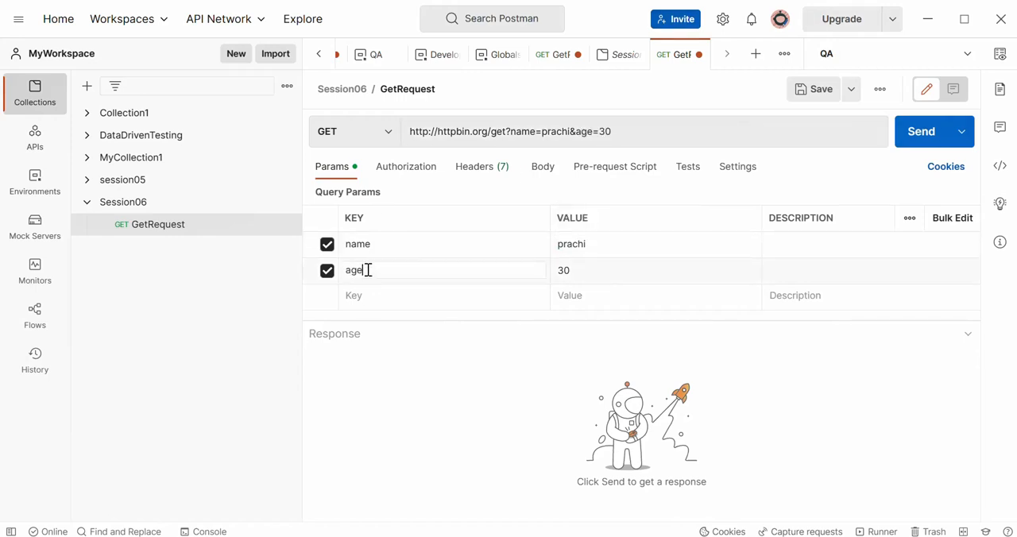
{"action": "left_click", "coordinate": [581, 273]}
{"action": "left_click_drag", "start_coordinate": [320, 193], "coordinate": [403, 202]}
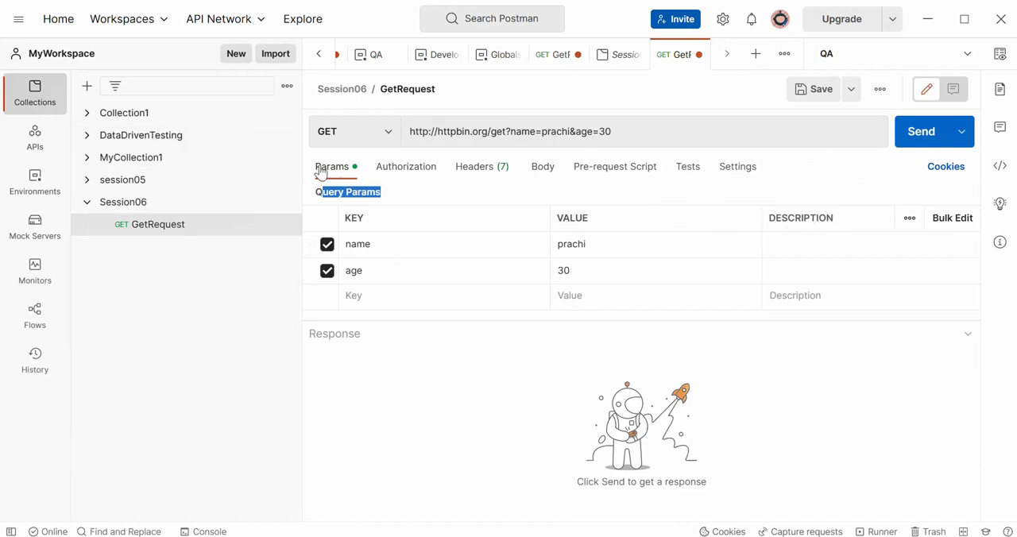
{"action": "left_click", "coordinate": [393, 173]}
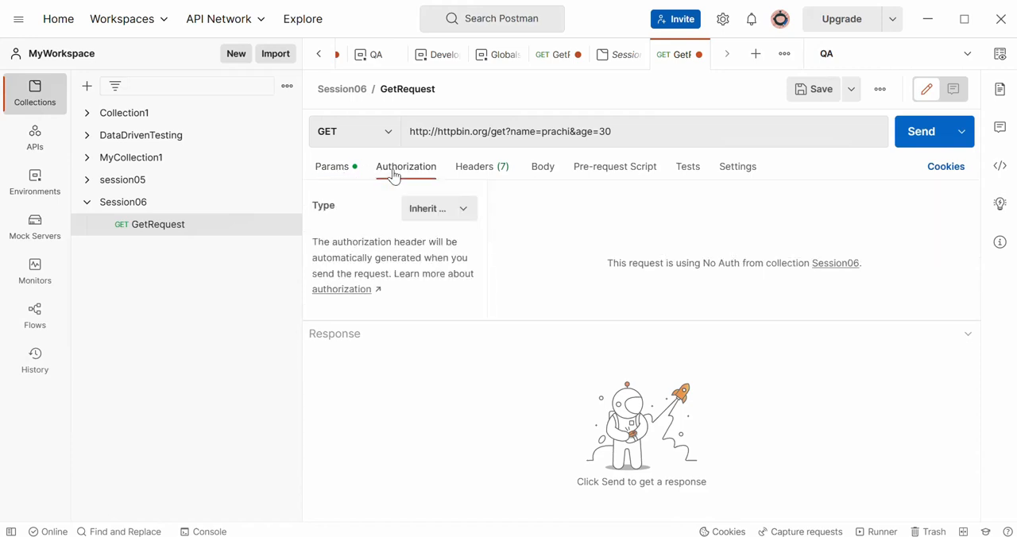
{"action": "left_click", "coordinate": [482, 171]}
{"action": "left_click", "coordinate": [547, 171]}
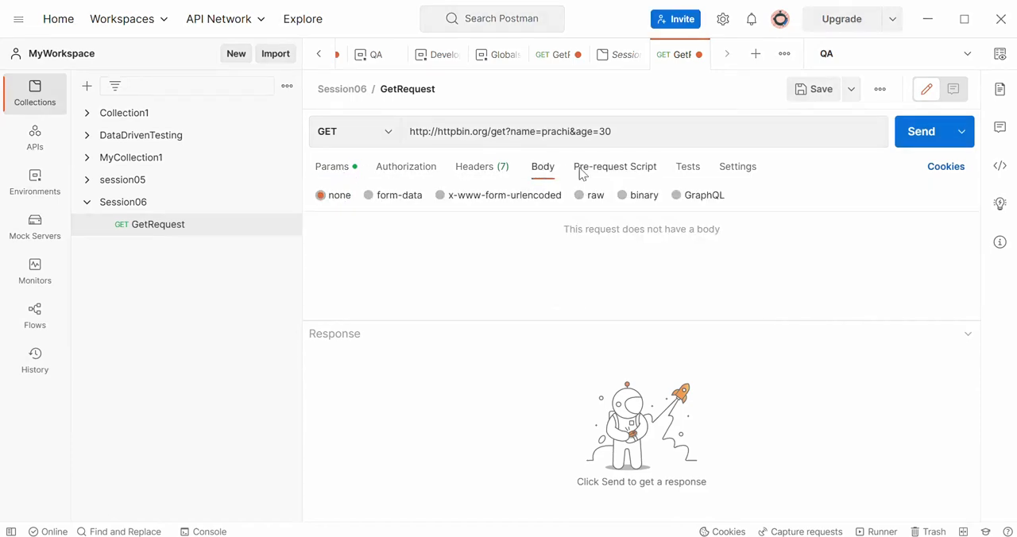
{"action": "left_click", "coordinate": [334, 174]}
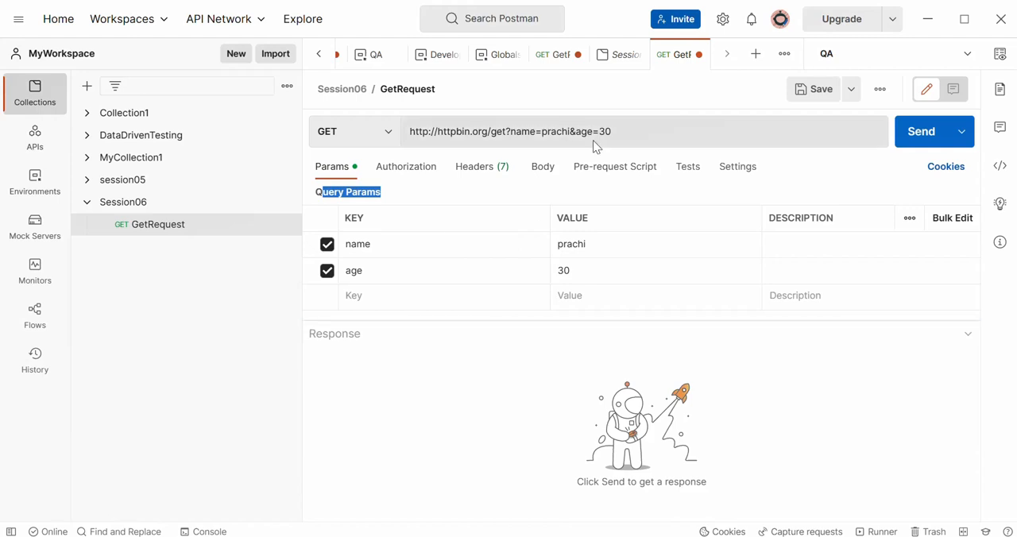
- Examine the name and age query string in the request URL and the empty row for a further query parameter
{"action": "left_click_drag", "start_coordinate": [631, 131], "coordinate": [582, 132]}
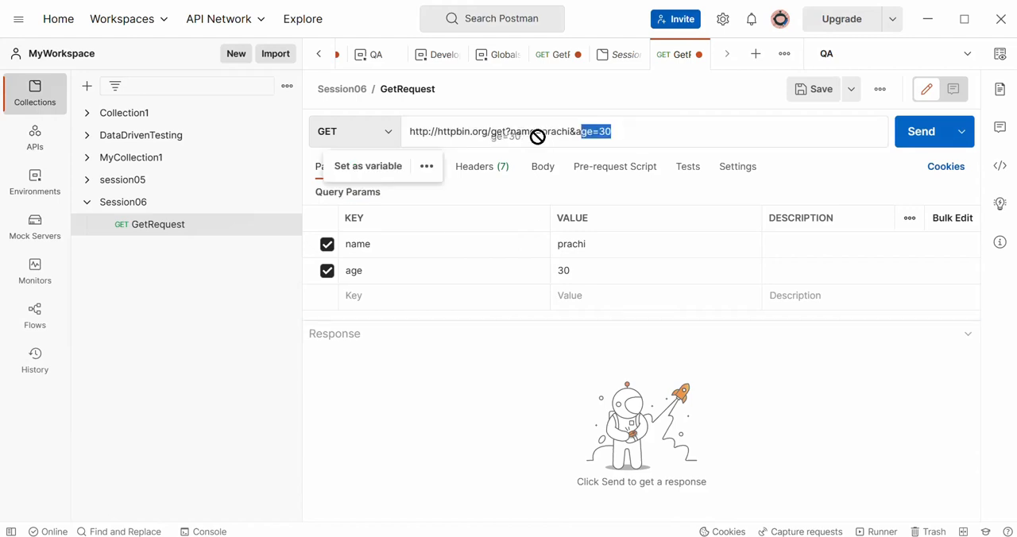
{"action": "left_click", "coordinate": [369, 294]}
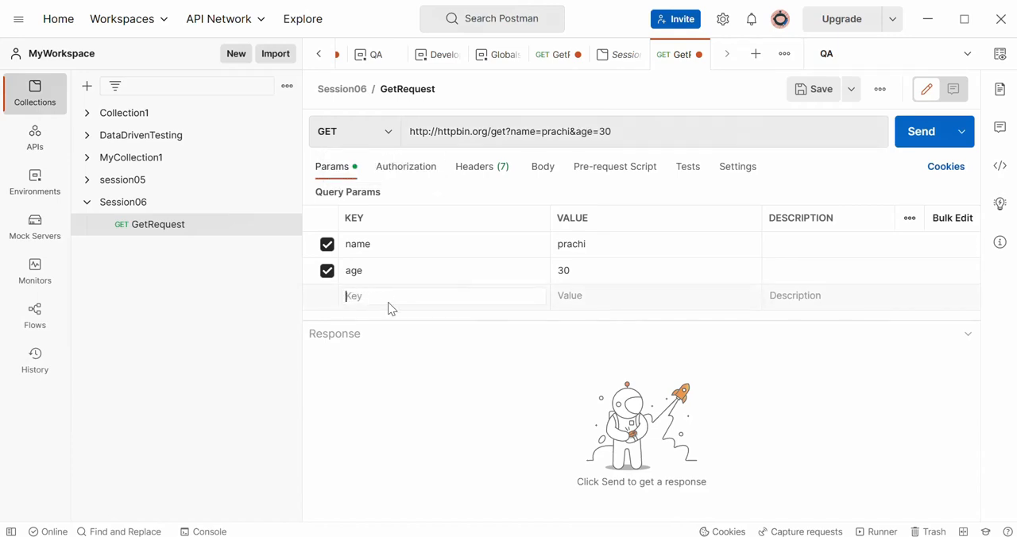
{"action": "left_click", "coordinate": [845, 123]}
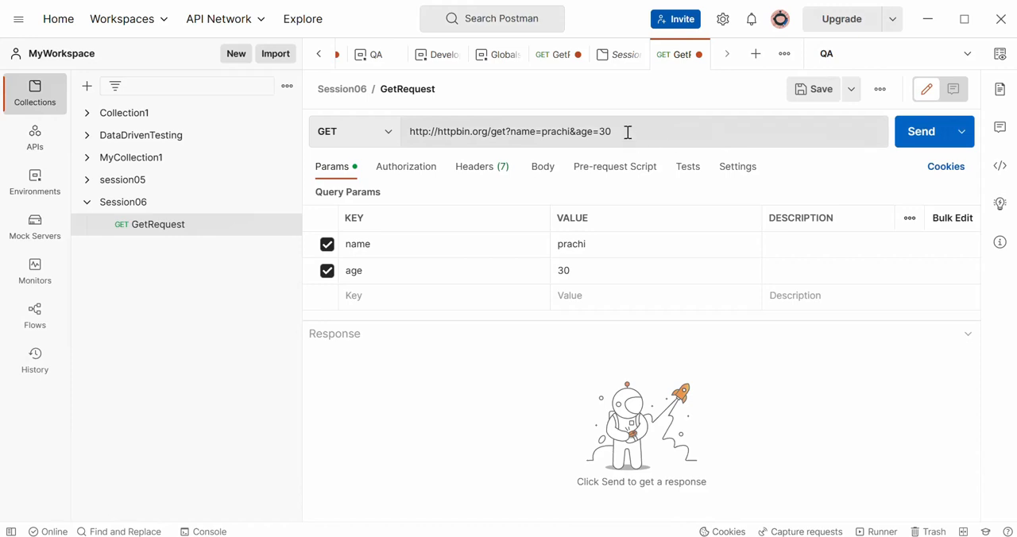
{"action": "left_click_drag", "start_coordinate": [582, 131], "coordinate": [511, 133]}
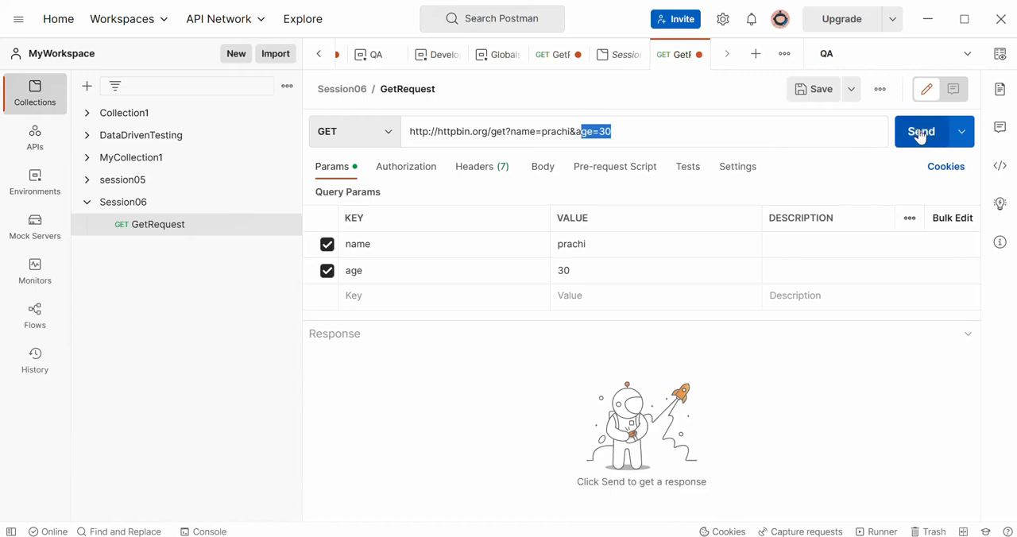
{"action": "left_click", "coordinate": [724, 128]}
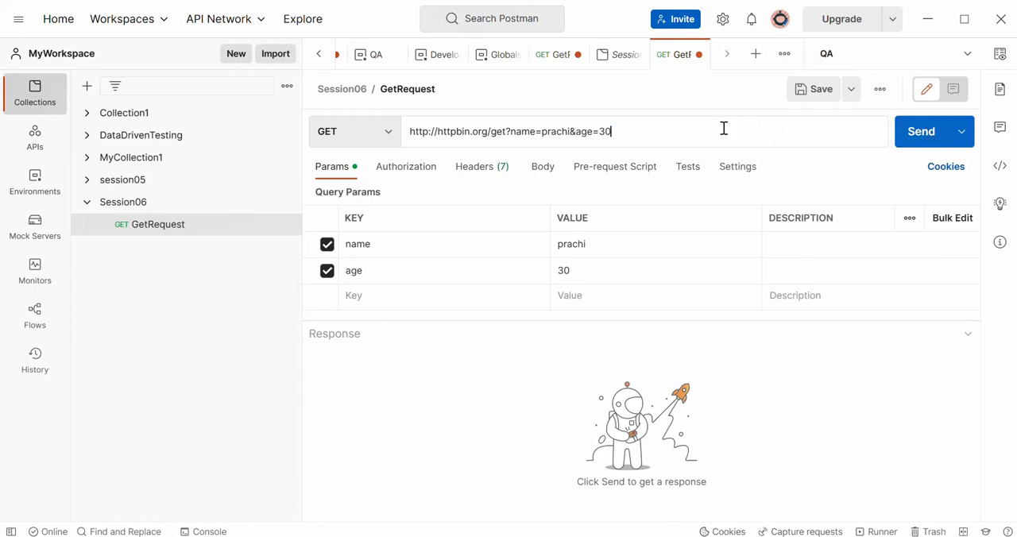
{"action": "left_click_drag", "start_coordinate": [634, 127], "coordinate": [512, 130]}
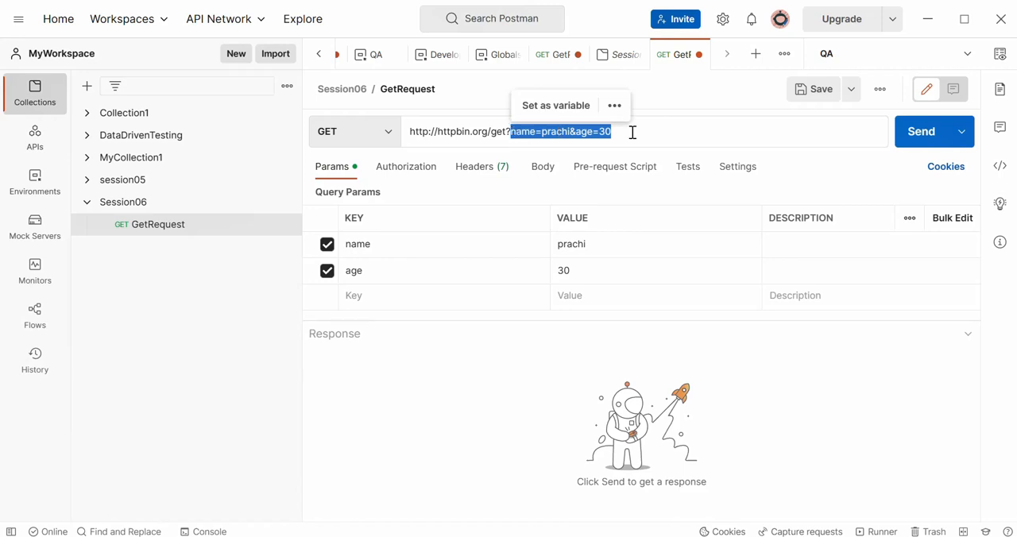
{"action": "left_click", "coordinate": [689, 129]}
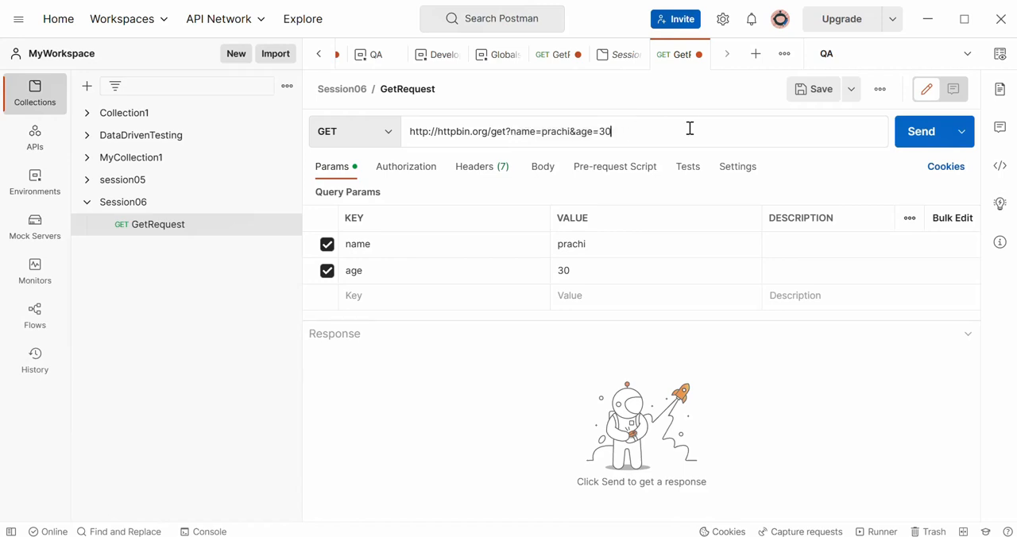
- Send GetRequest and enlarge the response area to show the complete JSON body
{"action": "left_click", "coordinate": [920, 136]}
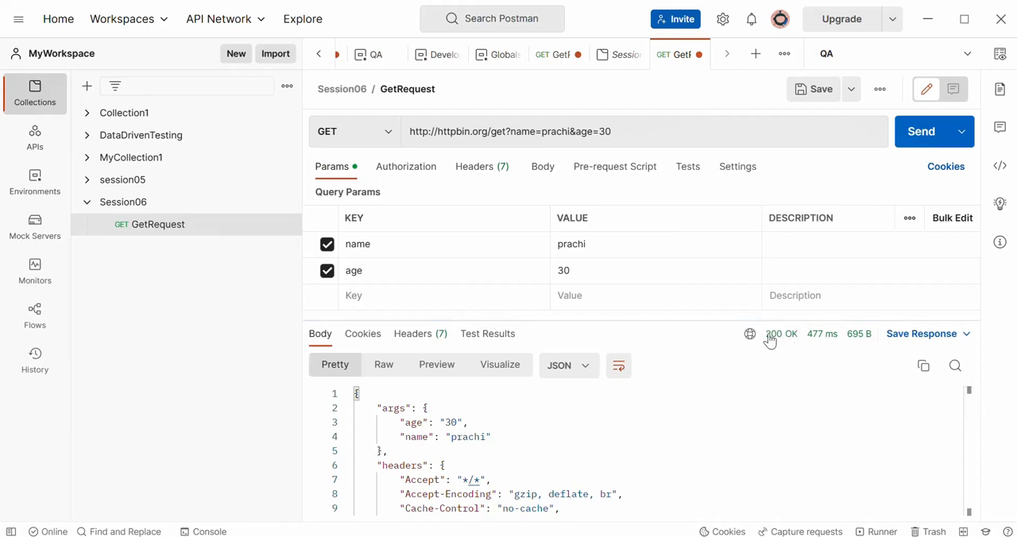
{"action": "mouse_move", "coordinate": [770, 339]}
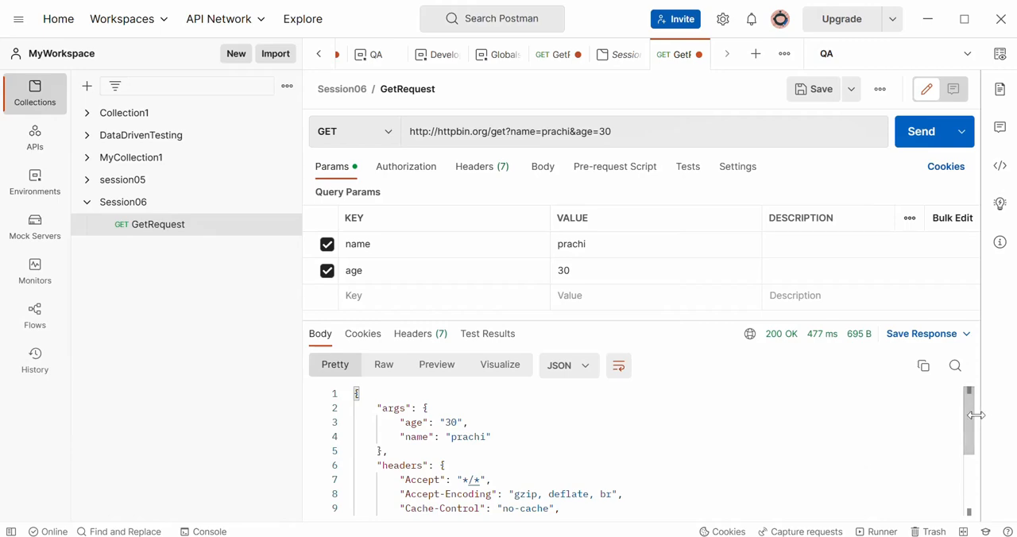
{"action": "mouse_move", "coordinate": [972, 416]}
{"action": "left_mouse_down"}
{"action": "mouse_move", "coordinate": [977, 438]}
{"action": "mouse_move", "coordinate": [974, 408]}
{"action": "left_mouse_up"}
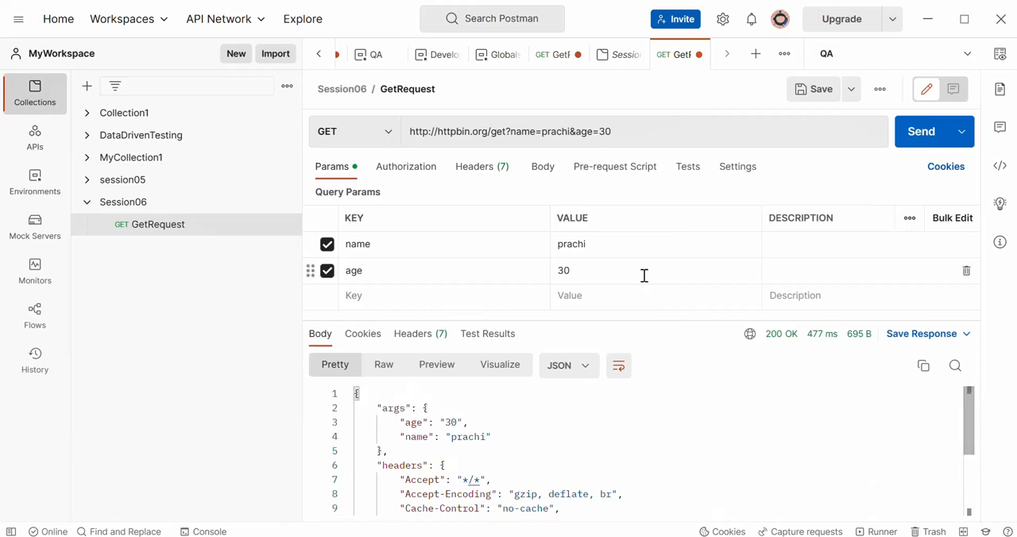
{"action": "left_click_drag", "start_coordinate": [668, 321], "coordinate": [663, 181]}
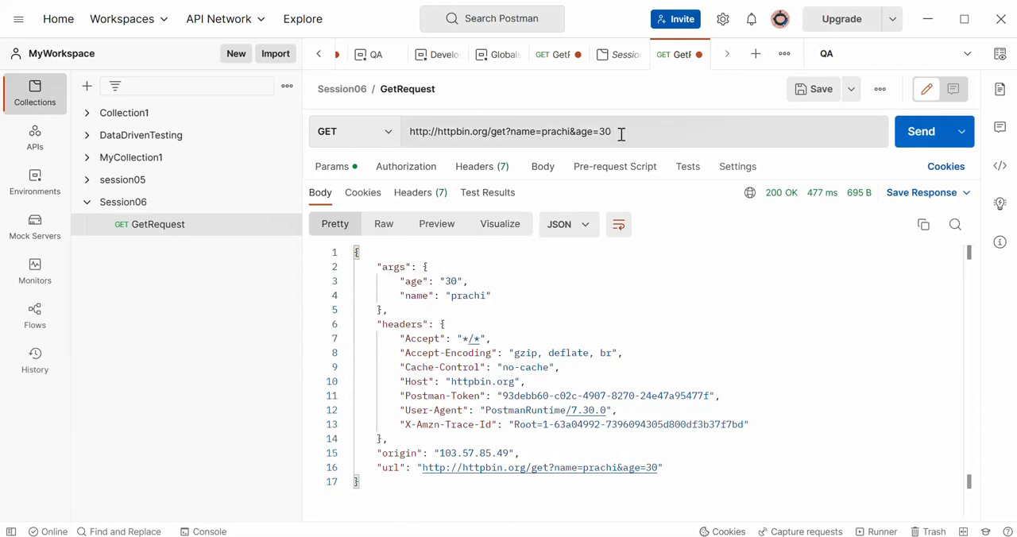
- Compare the URL's query string with the age and name entries under args in the response body
{"action": "left_click_drag", "start_coordinate": [617, 134], "coordinate": [510, 132]}
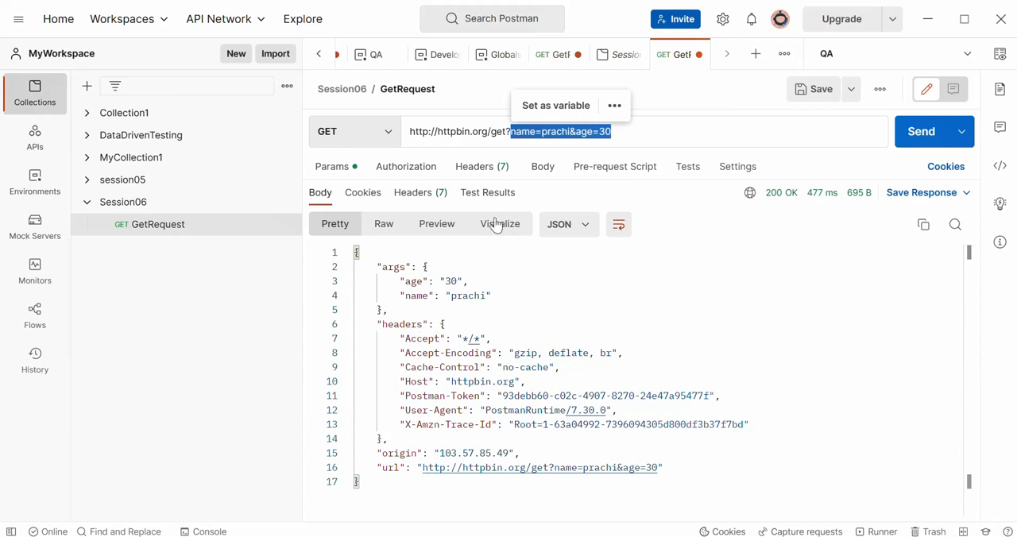
{"action": "left_click", "coordinate": [422, 281]}
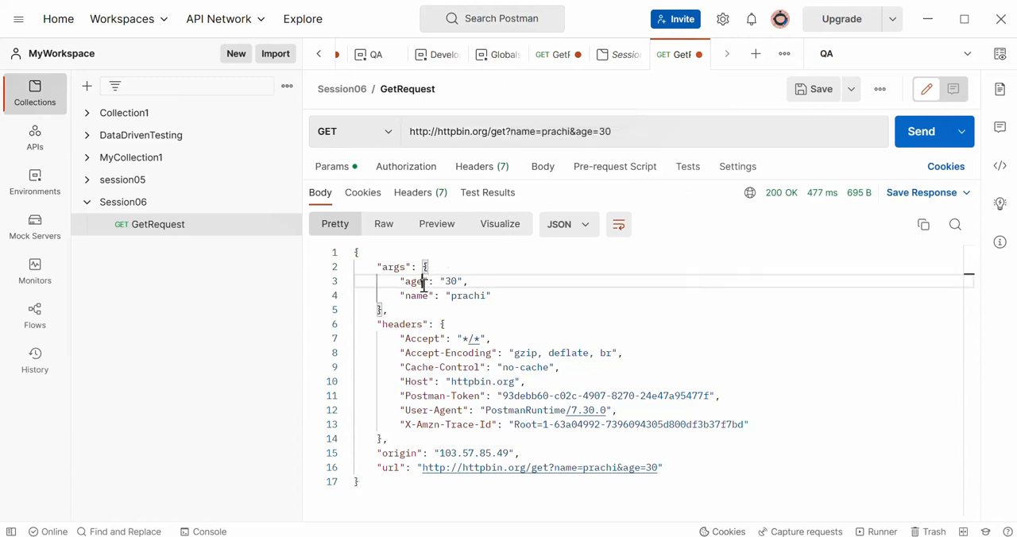
{"action": "left_click", "coordinate": [394, 282]}
{"action": "left_click_drag", "start_coordinate": [394, 282], "coordinate": [493, 281]}
{"action": "left_click", "coordinate": [397, 296]}
{"action": "left_click_drag", "start_coordinate": [399, 296], "coordinate": [529, 299]}
{"action": "left_click", "coordinate": [576, 326]}
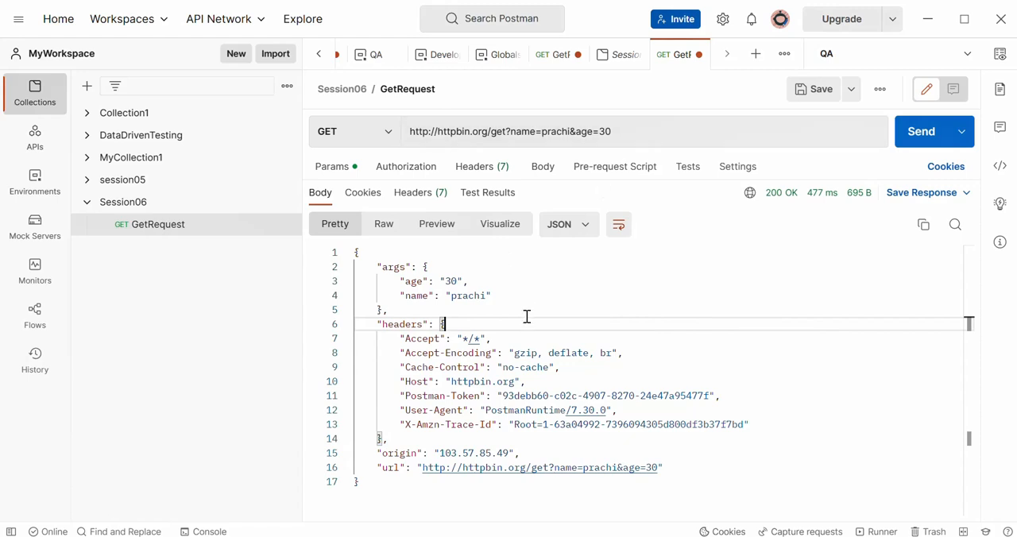
{"action": "left_click_drag", "start_coordinate": [631, 130], "coordinate": [558, 135]}
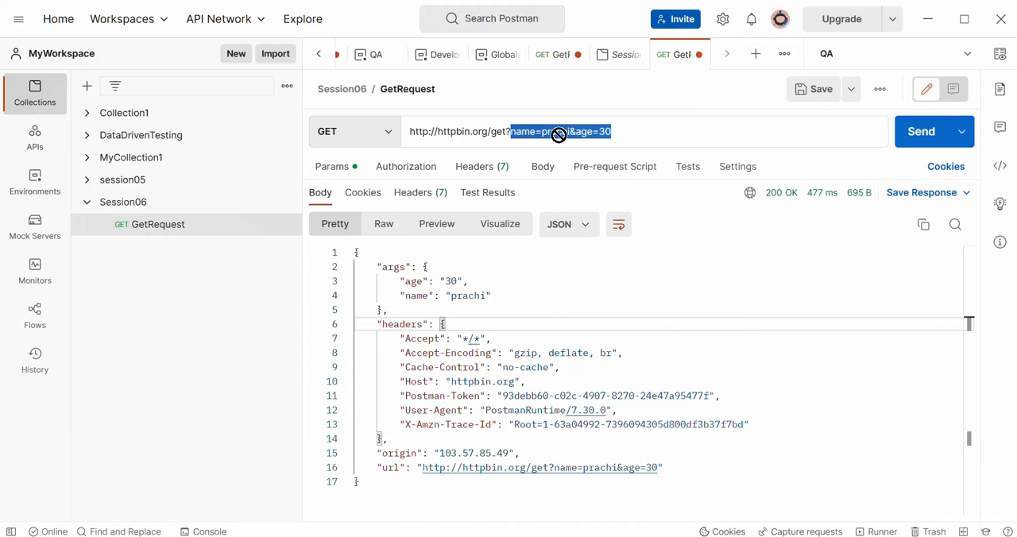
{"action": "left_click_drag", "start_coordinate": [559, 135], "coordinate": [641, 129]}
{"action": "left_click_drag", "start_coordinate": [386, 267], "coordinate": [514, 302]}
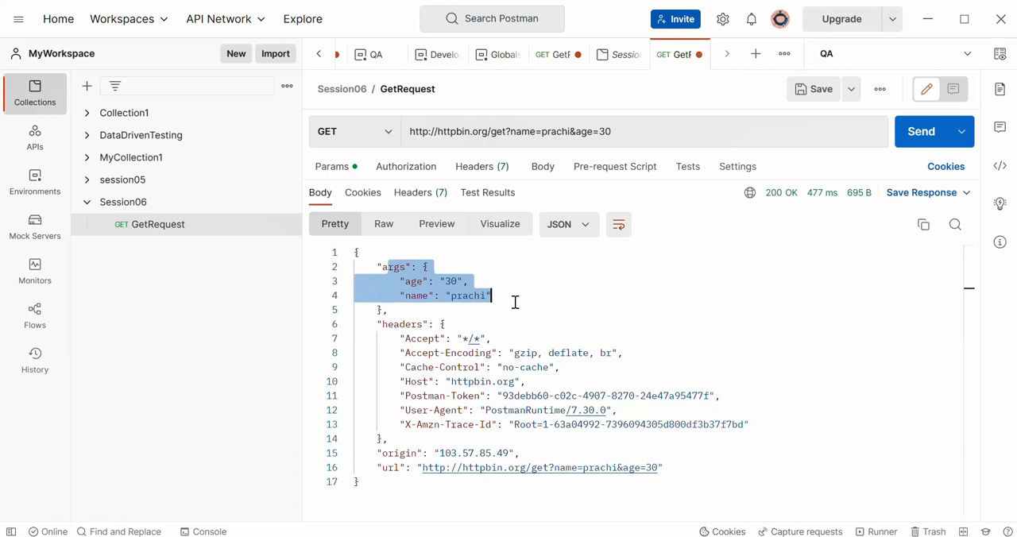
{"action": "double_click", "coordinate": [624, 128]}
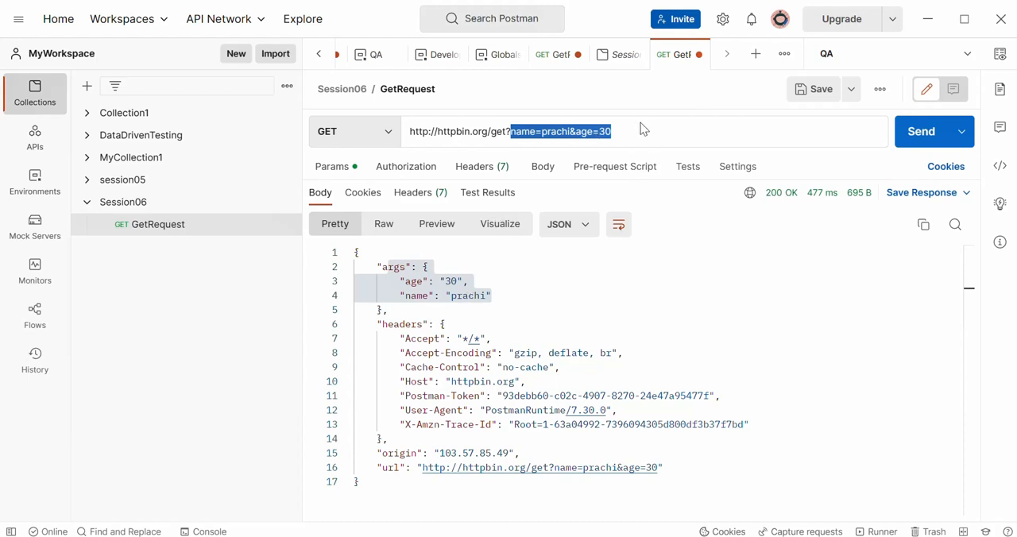
{"action": "left_click", "coordinate": [578, 294]}
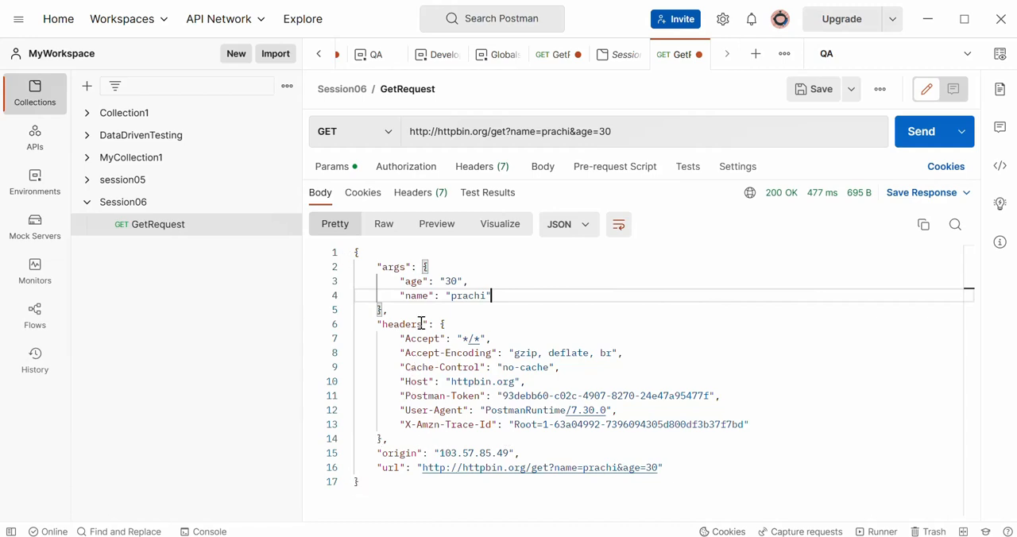
{"action": "left_click", "coordinate": [914, 393]}
{"action": "left_click", "coordinate": [818, 470]}
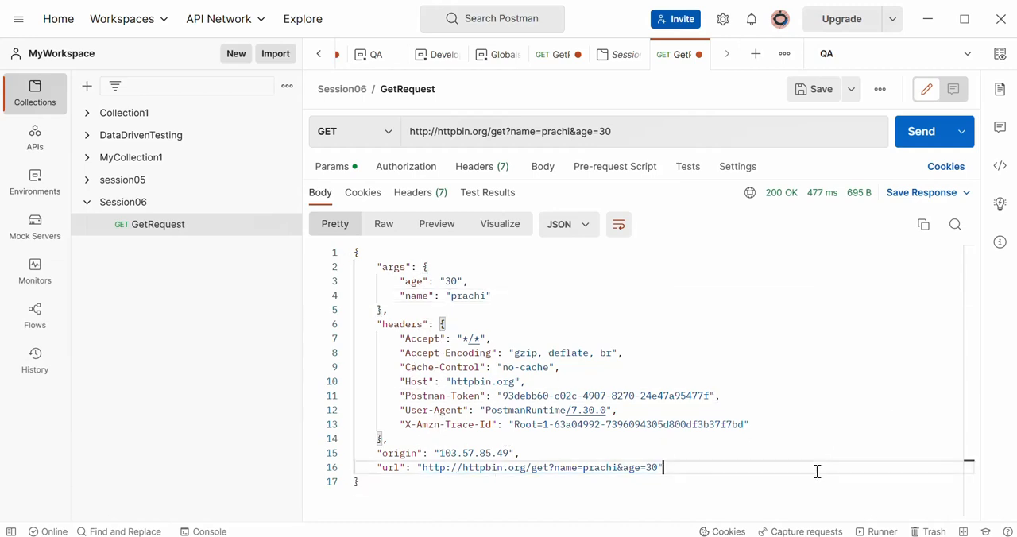
- Compare the Raw and Pretty views of the response body, ending in the Pretty view
{"action": "left_click", "coordinate": [384, 225]}
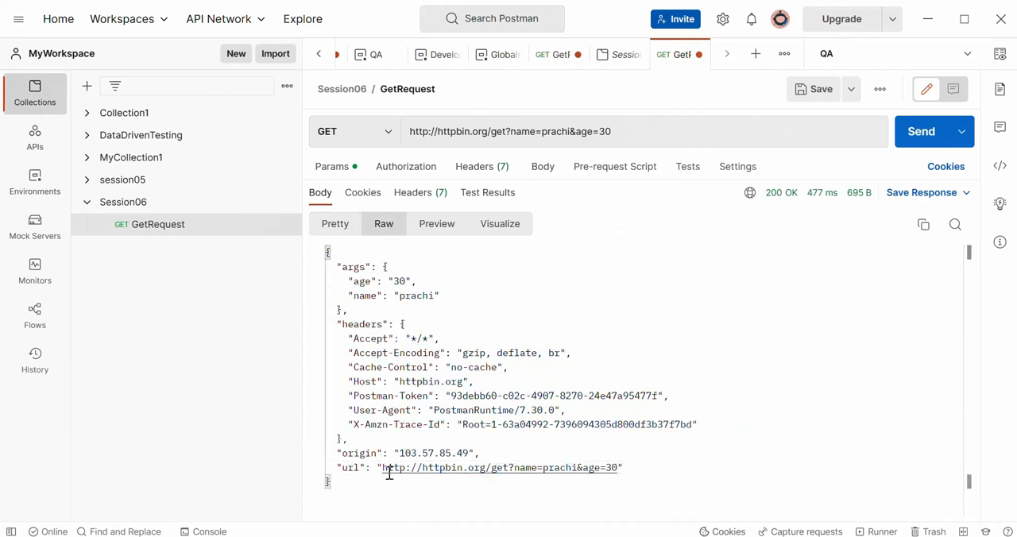
{"action": "left_click", "coordinate": [373, 495]}
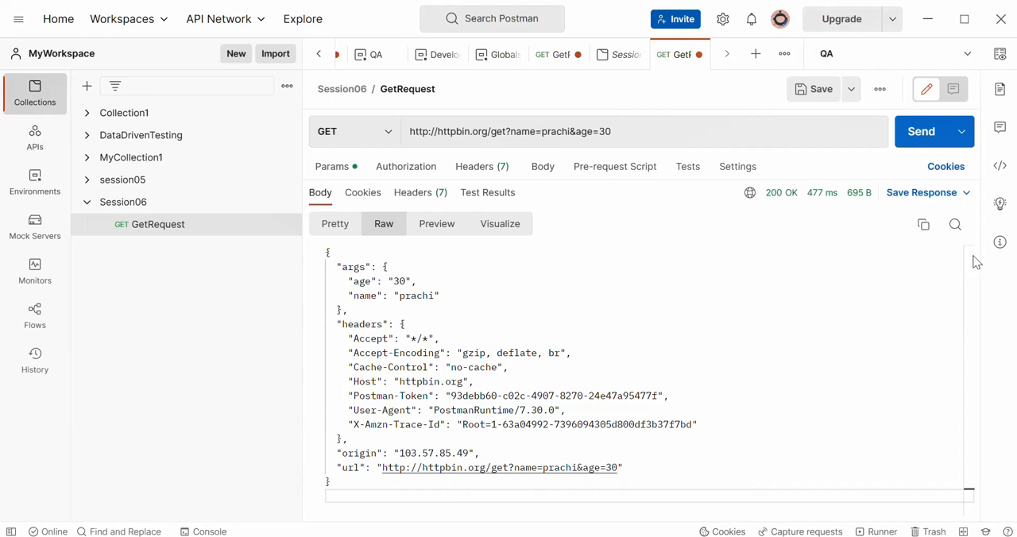
{"action": "left_click", "coordinate": [335, 226]}
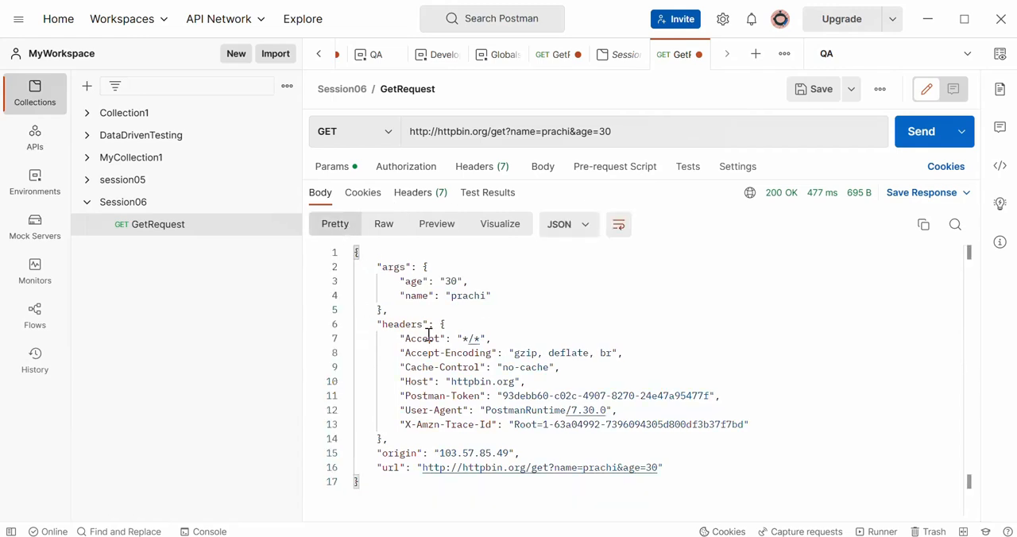
{"action": "left_click", "coordinate": [417, 283]}
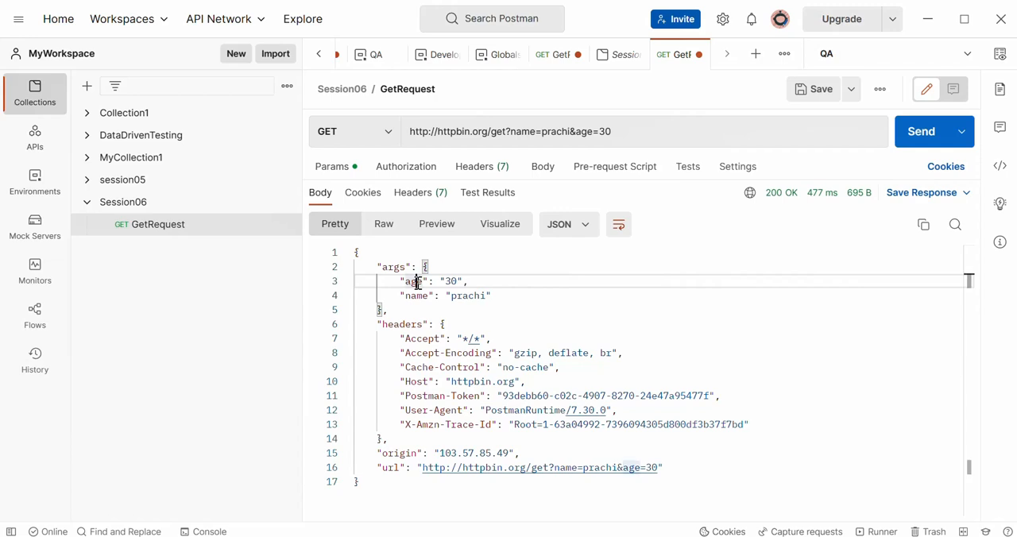
{"action": "left_click_drag", "start_coordinate": [467, 282], "coordinate": [437, 280]}
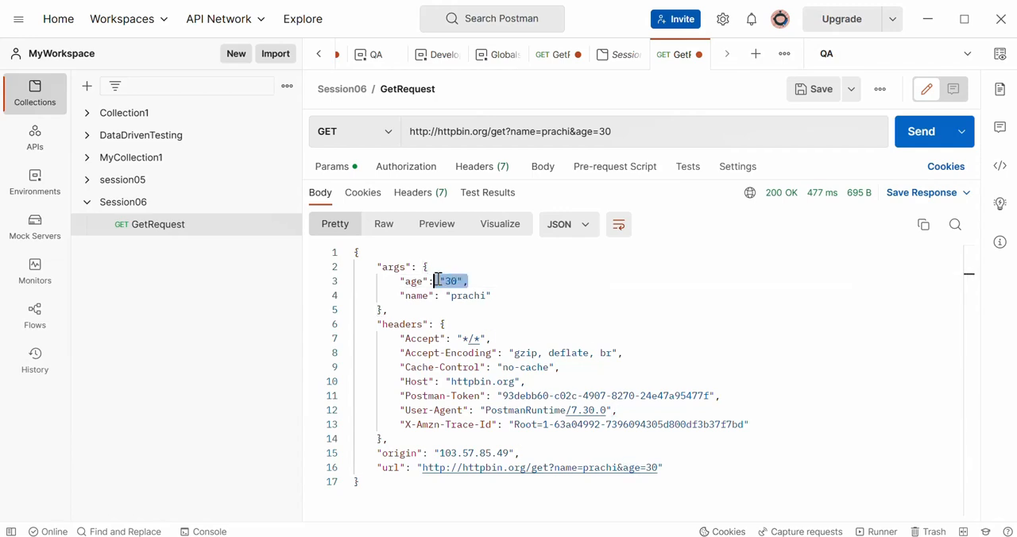
{"action": "left_click", "coordinate": [384, 225]}
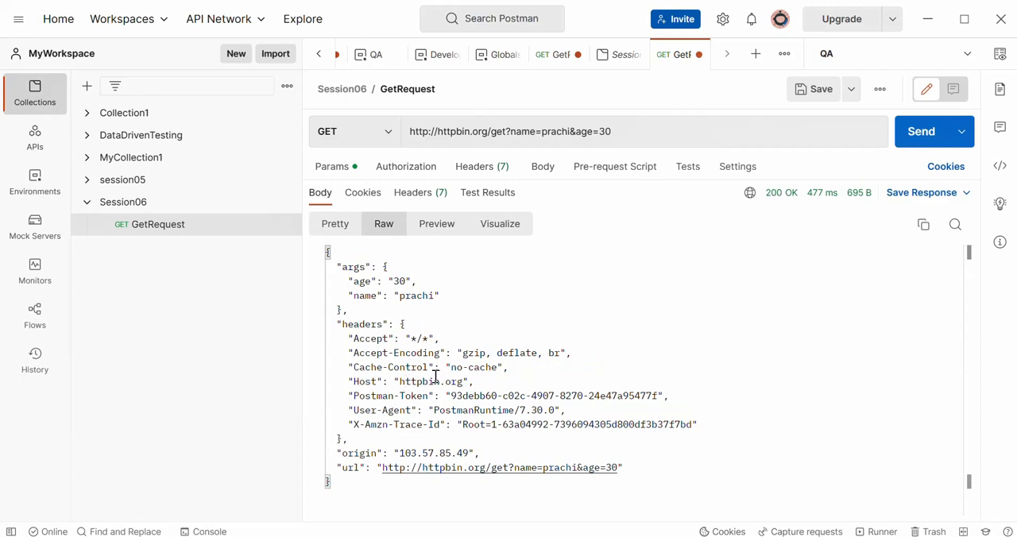
{"action": "left_click", "coordinate": [337, 226]}
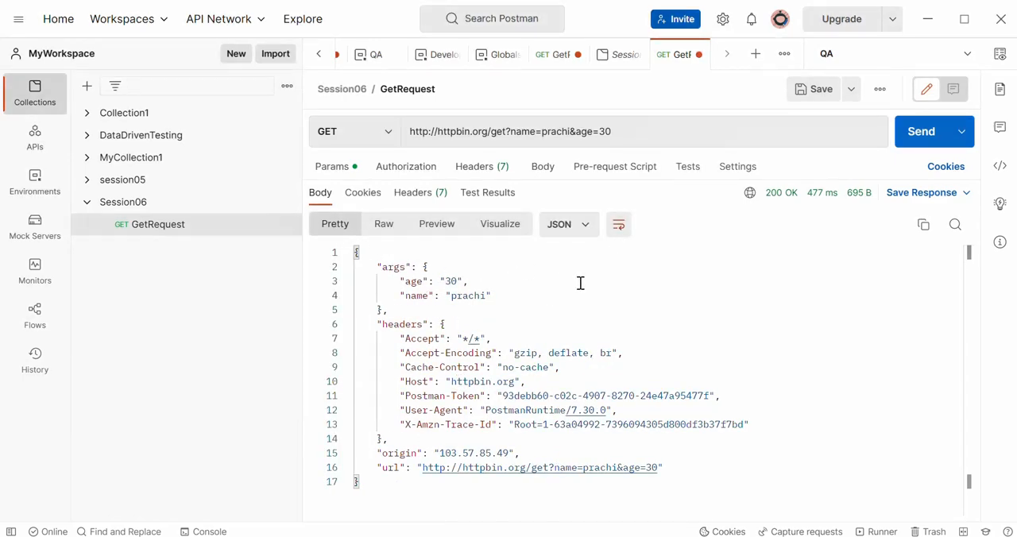
- Reopen the query parameters table above the response and compare it with the query string in the request URL
{"action": "double_click", "coordinate": [646, 132]}
{"action": "left_click_drag", "start_coordinate": [646, 132], "coordinate": [334, 175]}
{"action": "left_click", "coordinate": [334, 173]}
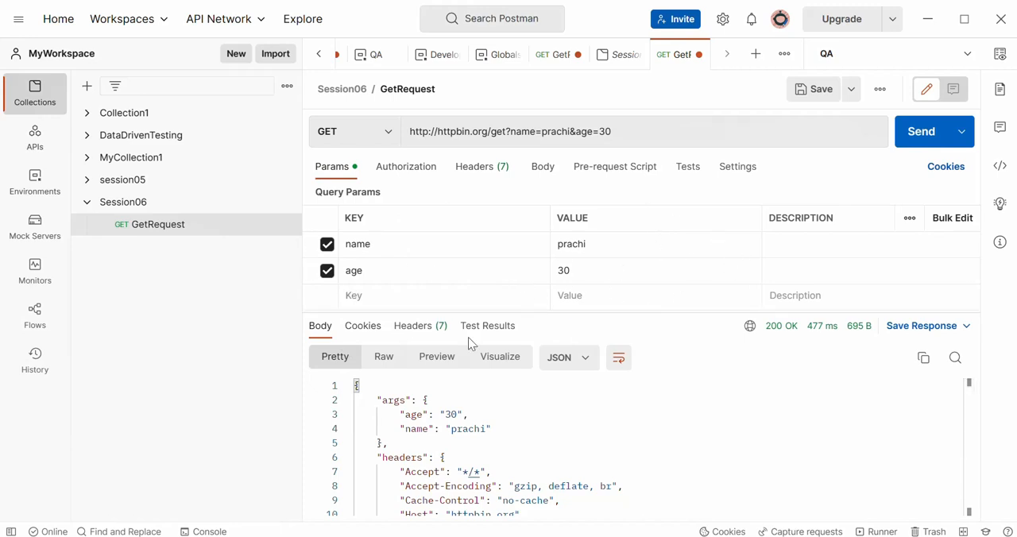
{"action": "double_click", "coordinate": [645, 137]}
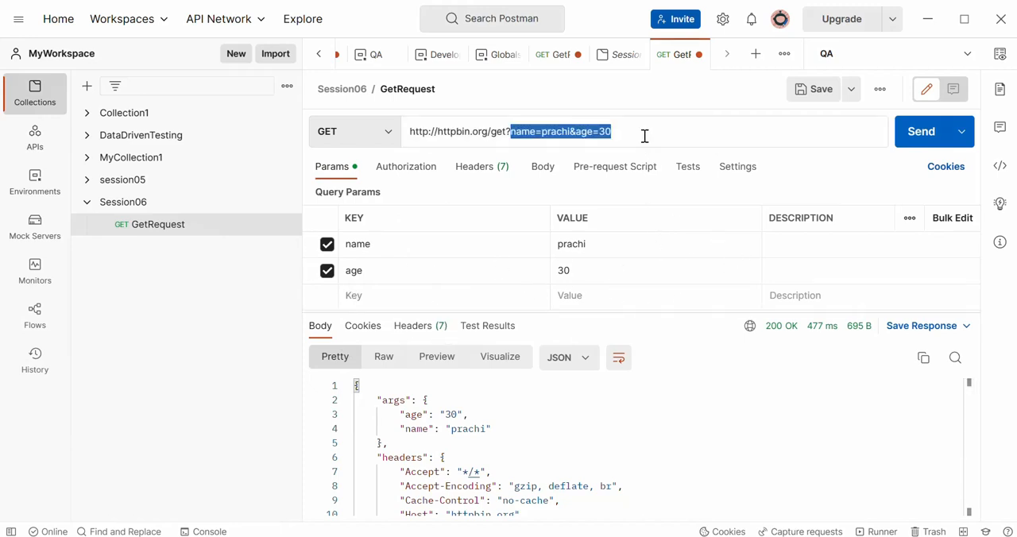
{"action": "left_click", "coordinate": [645, 135]}
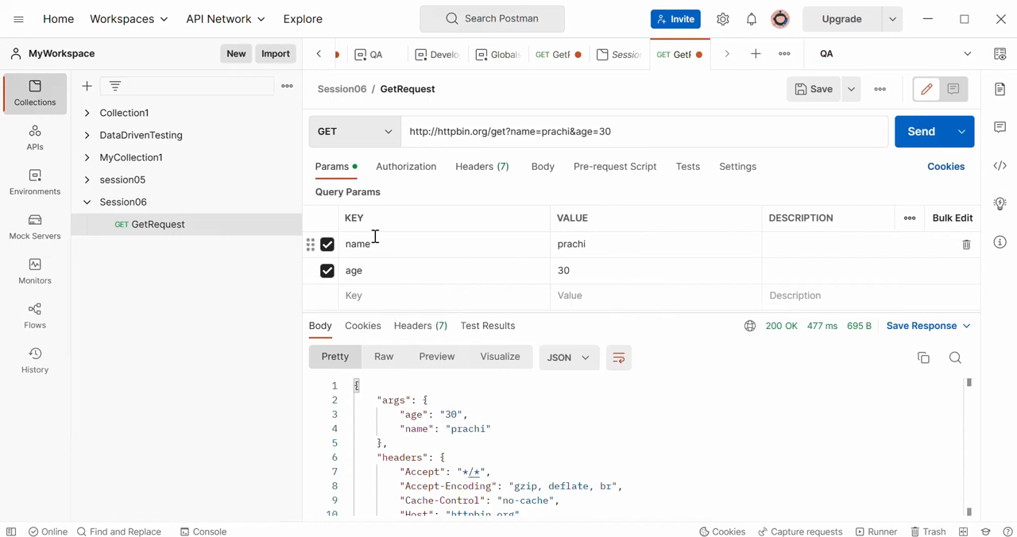
- Add a third query parameter to GetRequest with the key email and the person's e-mail as its value
{"action": "left_click", "coordinate": [365, 301]}
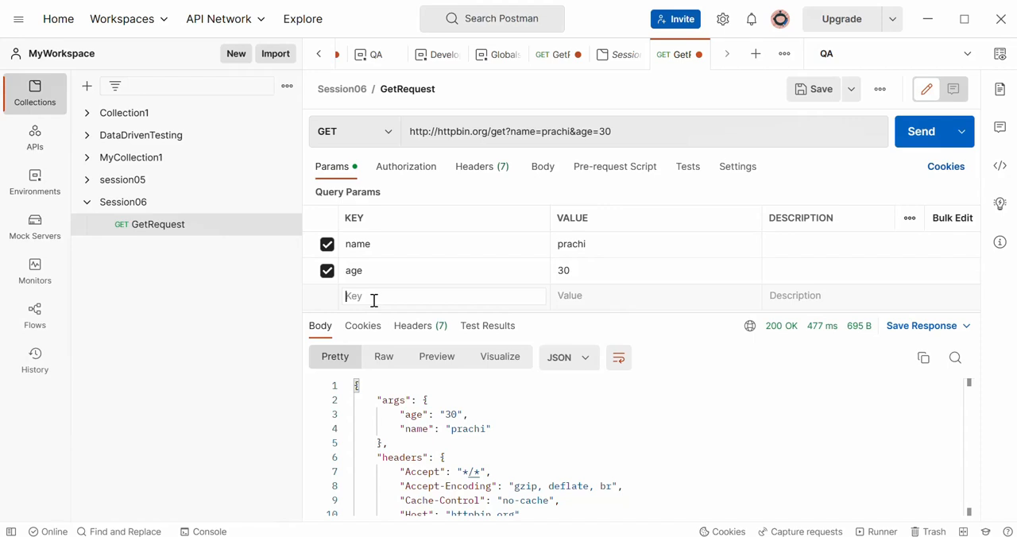
{"action": "type", "text": "email"}
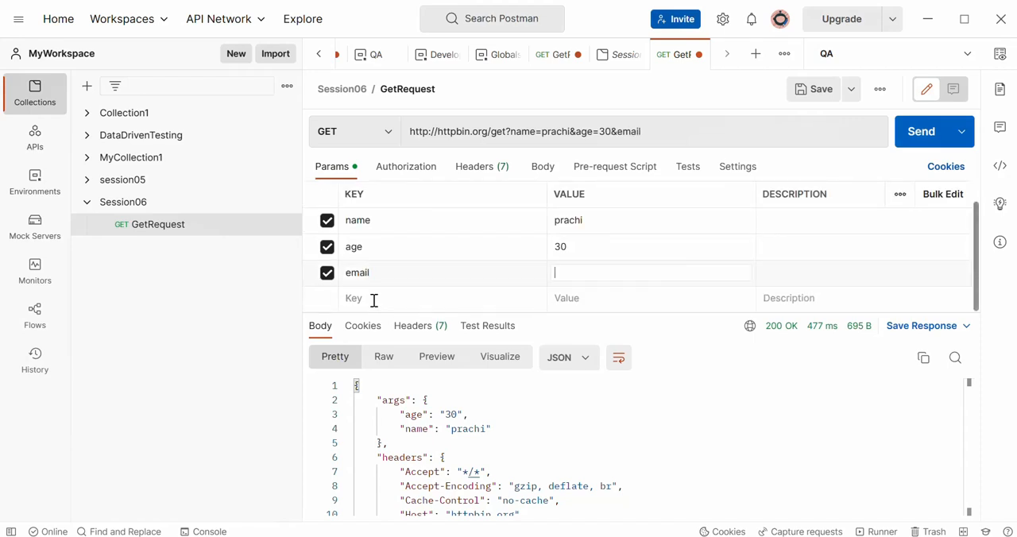
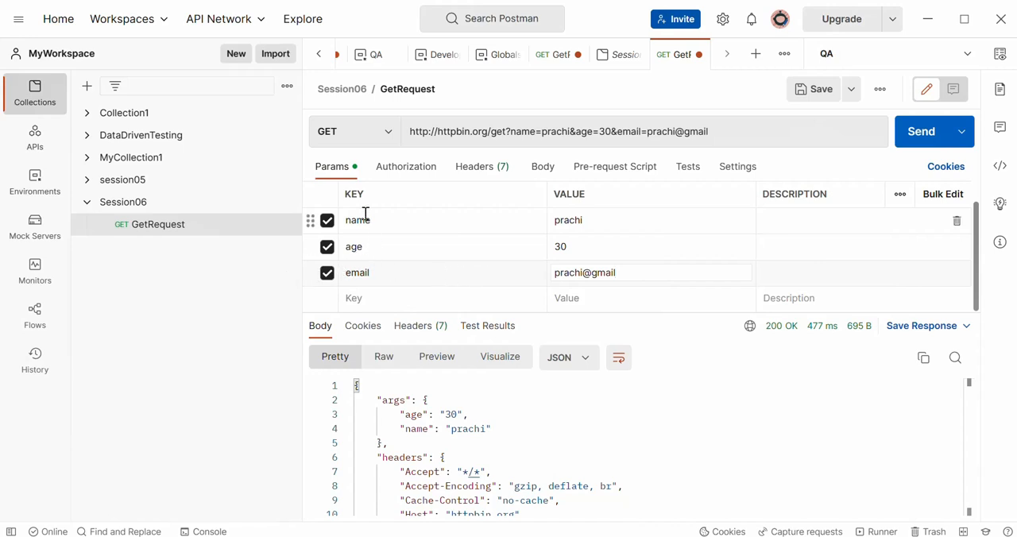
- Compare the email row in the query parameters table with the email part of the request URL
{"action": "left_click", "coordinate": [359, 273]}
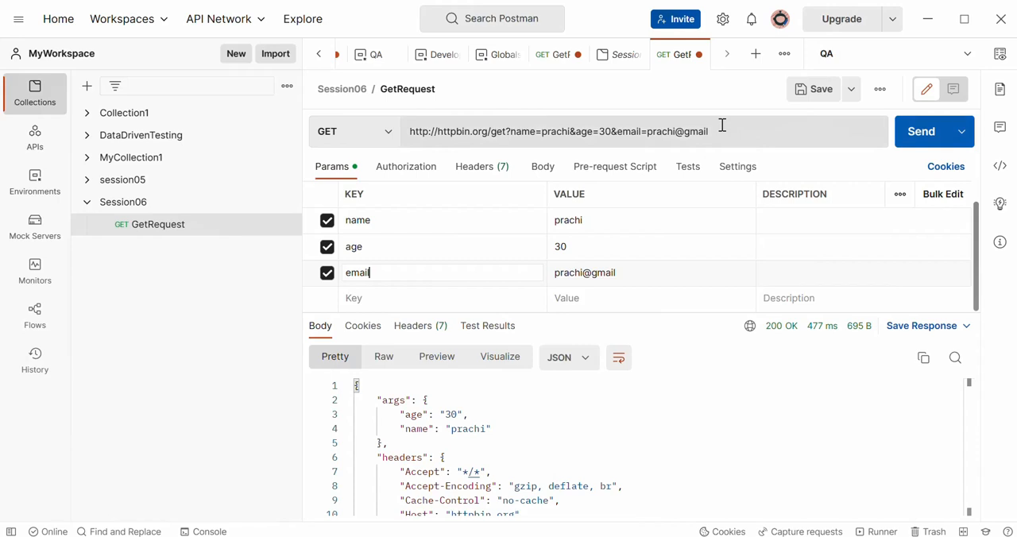
{"action": "left_click_drag", "start_coordinate": [722, 125], "coordinate": [613, 128]}
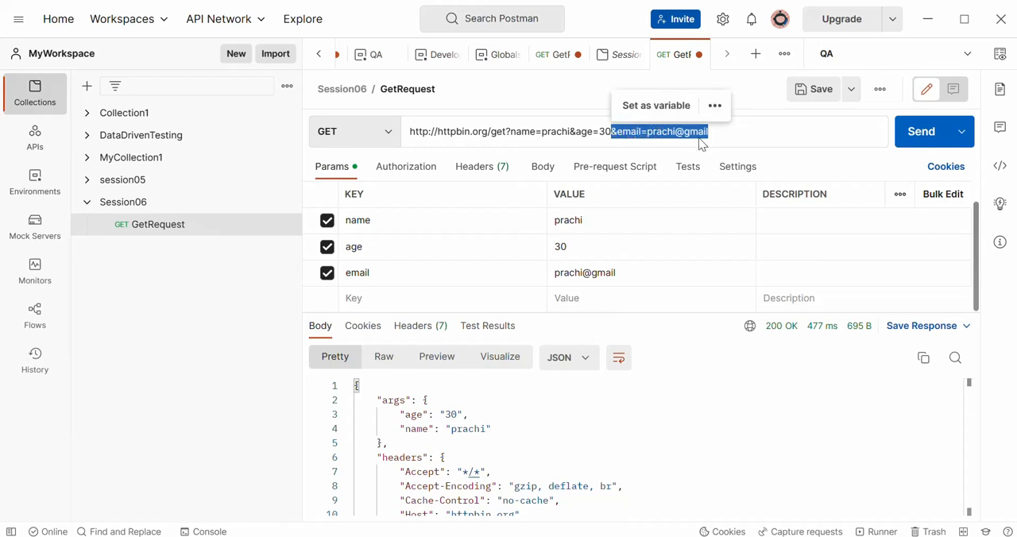
{"action": "left_click", "coordinate": [725, 136]}
{"action": "left_click_drag", "start_coordinate": [725, 137], "coordinate": [618, 134]}
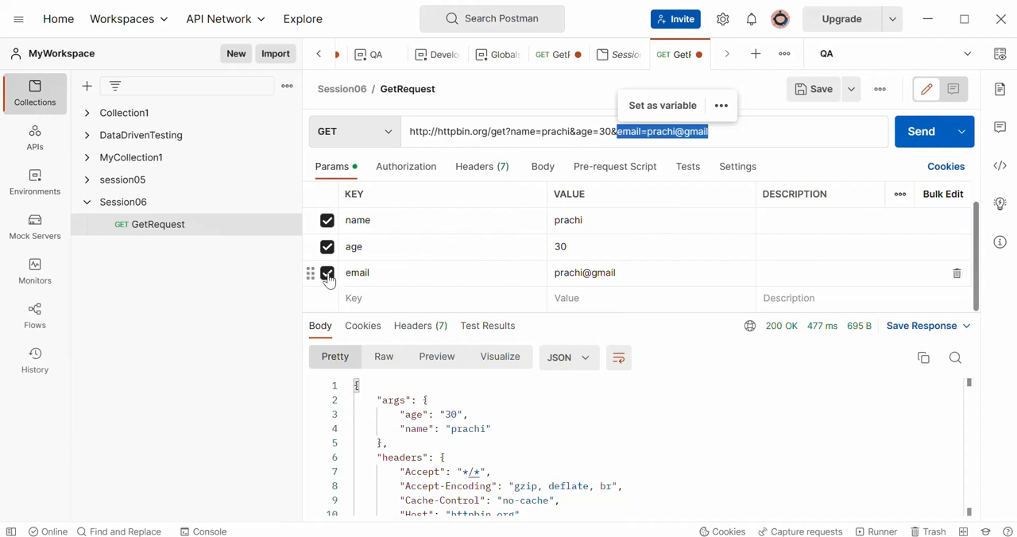
- Exclude the name parameter to check its effect on the URL's query string, and include it again
{"action": "left_click", "coordinate": [328, 222]}
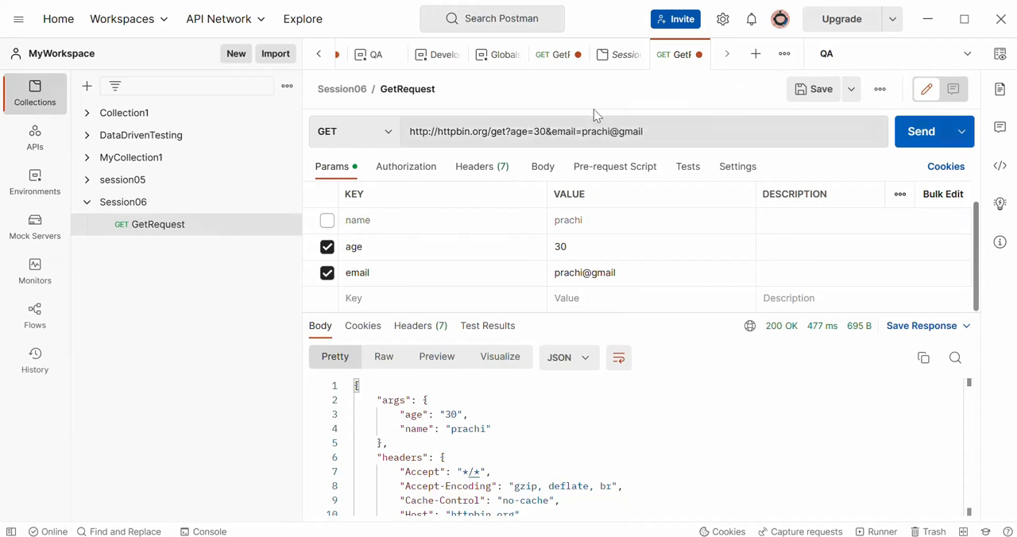
{"action": "left_click_drag", "start_coordinate": [516, 133], "coordinate": [559, 131]}
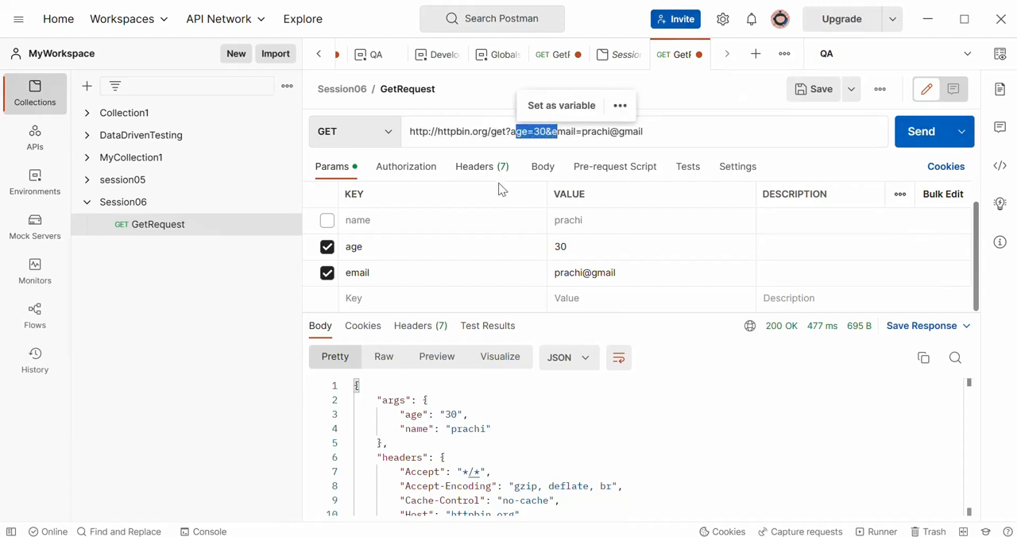
{"action": "left_click", "coordinate": [328, 223]}
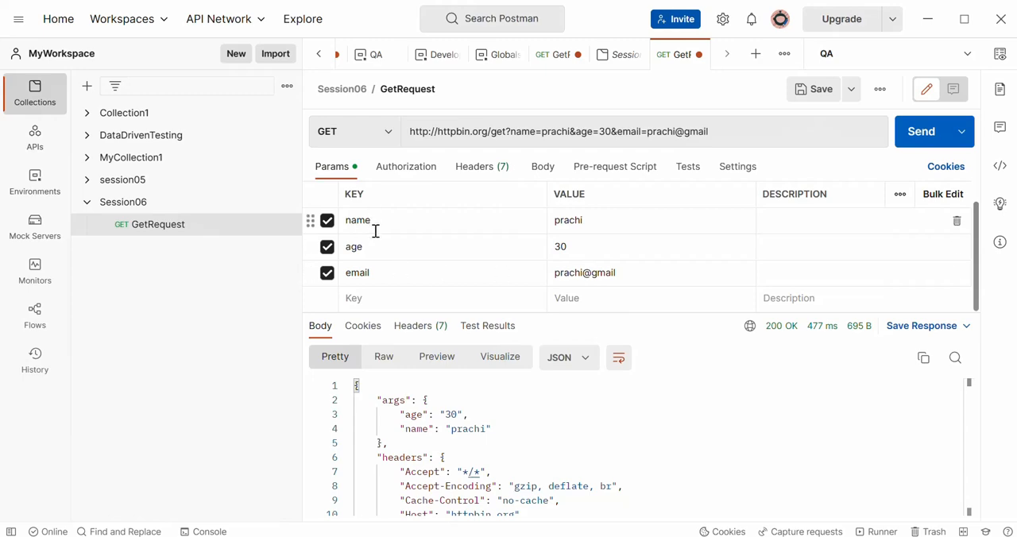
- Send GetRequest with the name, age and email parameters and check the args entries in the response body
{"action": "left_click", "coordinate": [921, 137]}
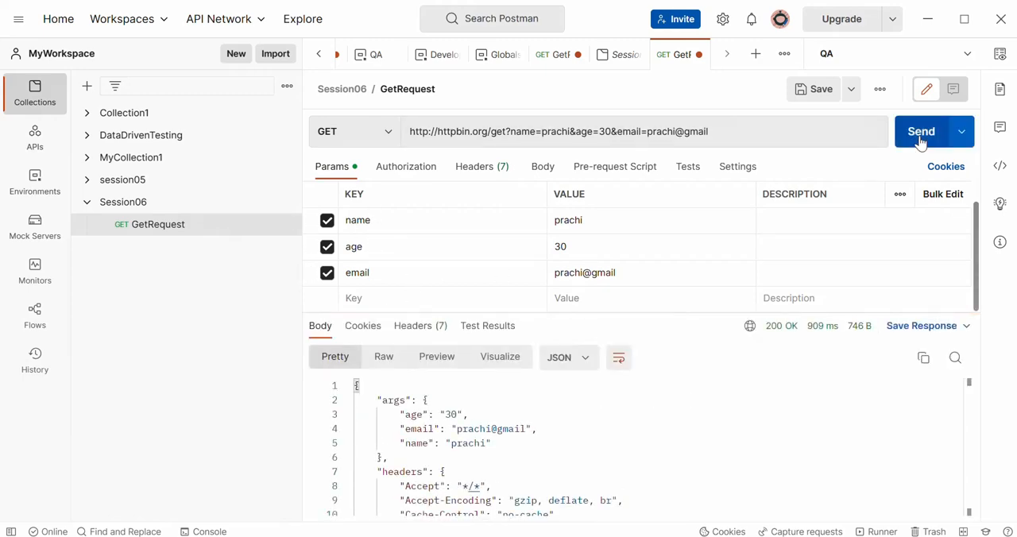
{"action": "left_click_drag", "start_coordinate": [391, 415], "coordinate": [538, 445]}
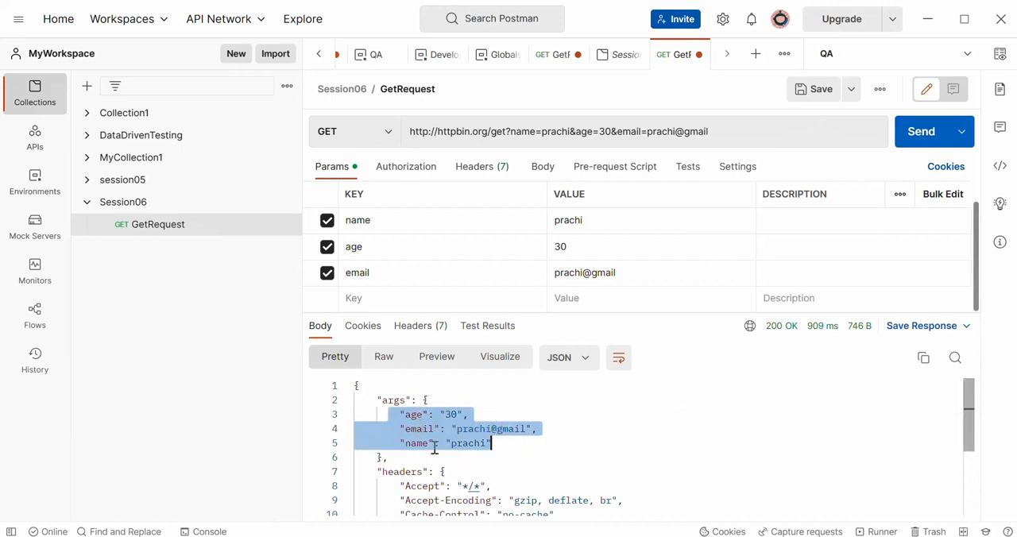
{"action": "left_click", "coordinate": [519, 458]}
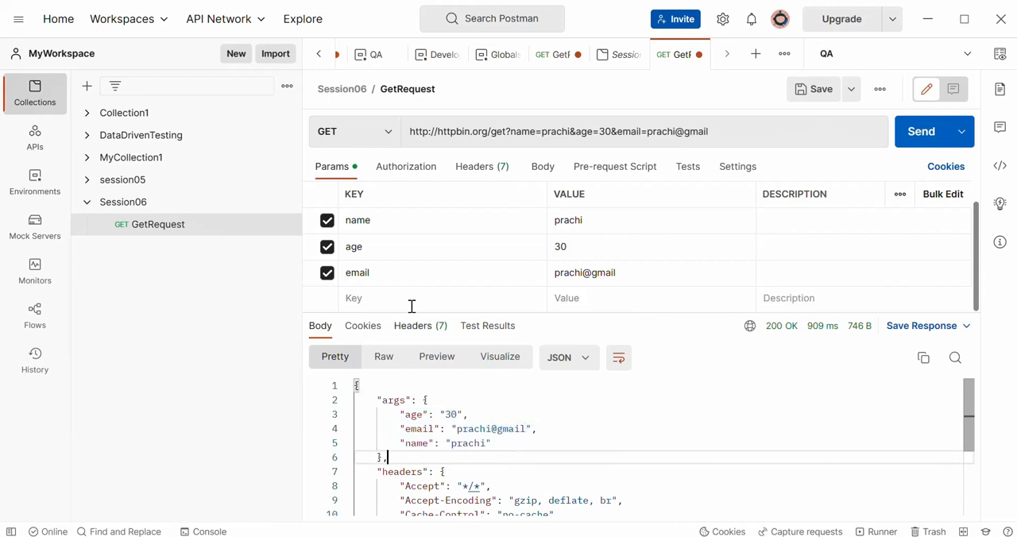
- Disable the email query parameter and send GetRequest again
{"action": "left_click", "coordinate": [328, 275]}
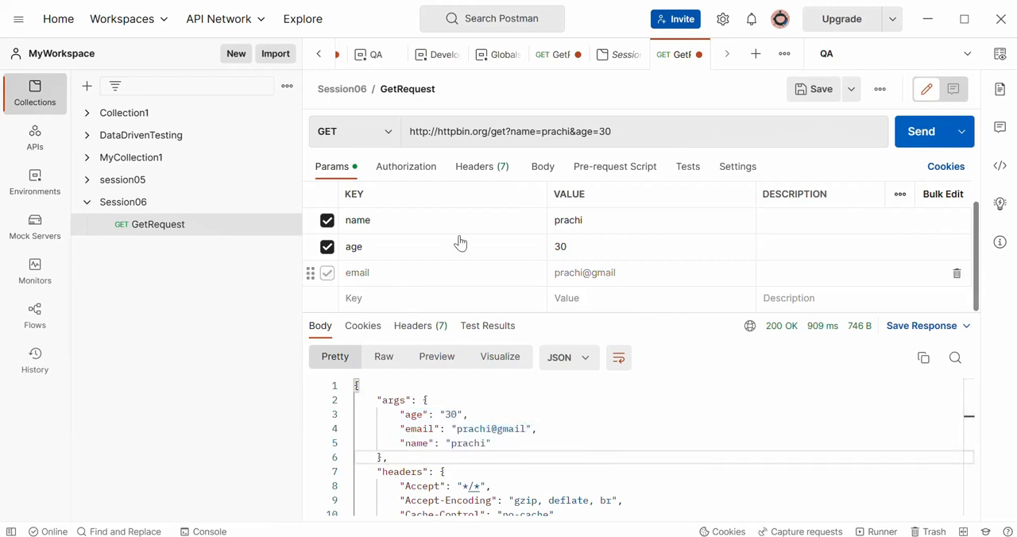
{"action": "left_click", "coordinate": [917, 137]}
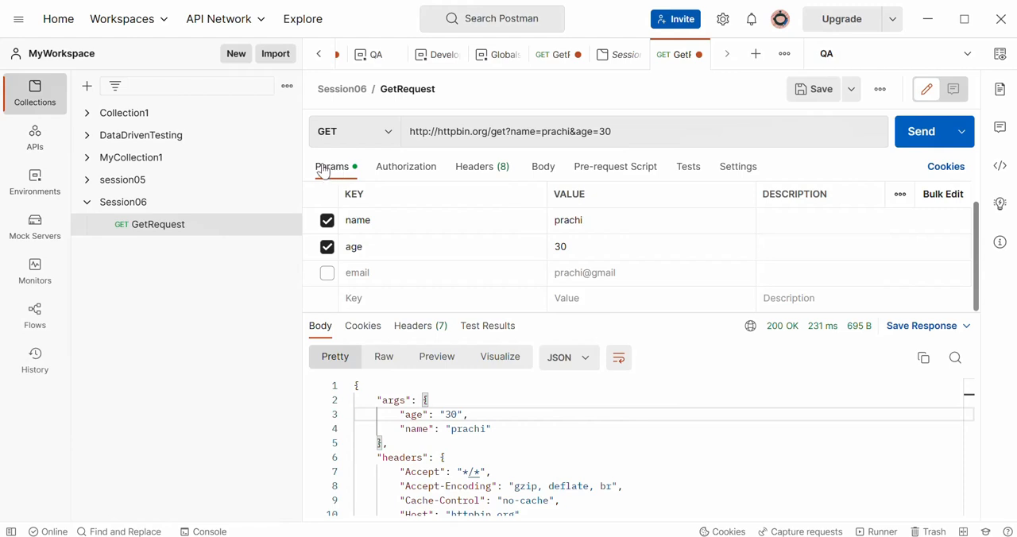
- Compare the request's full list of headers with the headers section of the JSON response body
{"action": "left_click", "coordinate": [475, 173]}
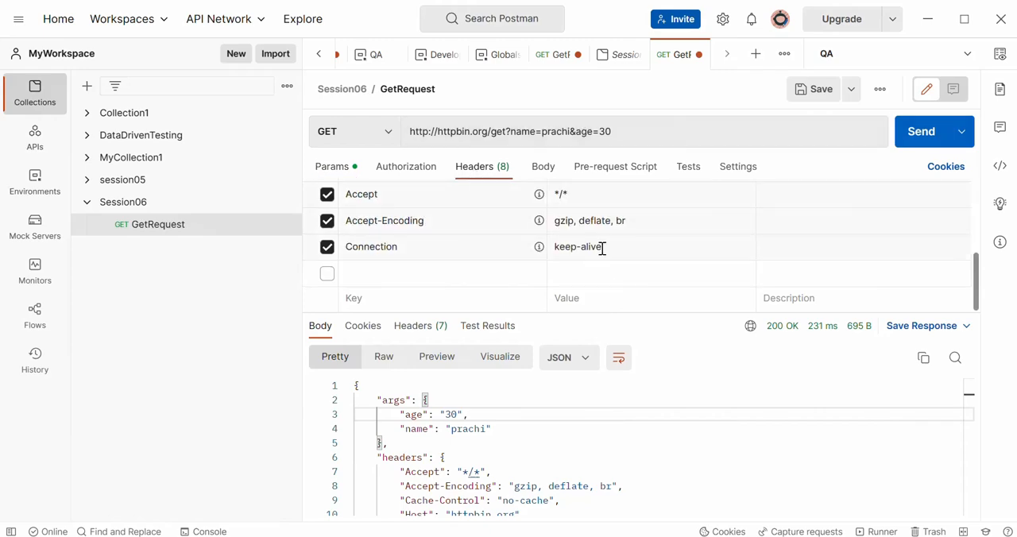
{"action": "left_click", "coordinate": [327, 167]}
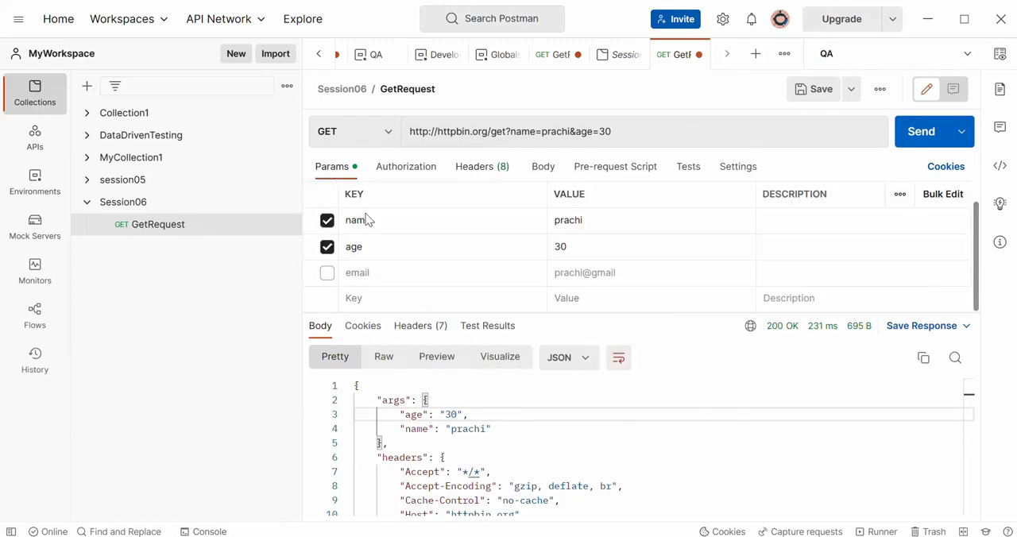
{"action": "left_click", "coordinate": [480, 168]}
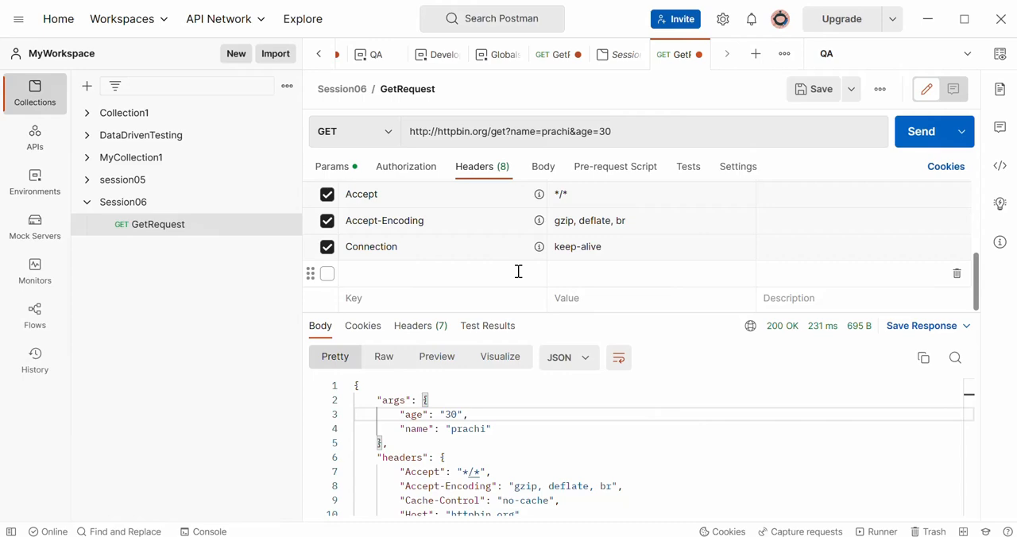
{"action": "left_click", "coordinate": [372, 457]}
{"action": "mouse_move", "coordinate": [372, 457]}
{"action": "left_mouse_down"}
{"action": "mouse_move", "coordinate": [488, 522]}
{"action": "mouse_move", "coordinate": [564, 454]}
{"action": "mouse_move", "coordinate": [795, 449]}
{"action": "left_mouse_up"}
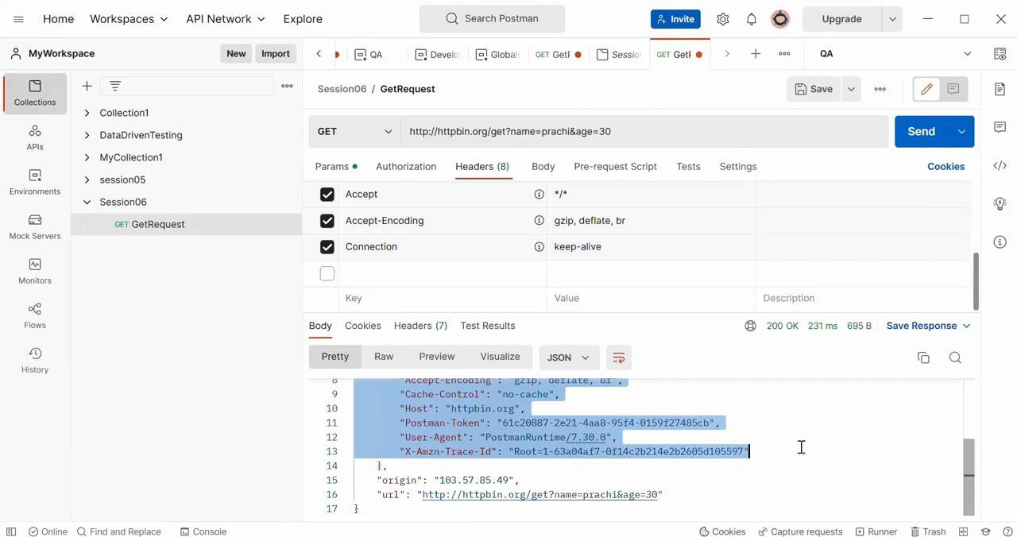
{"action": "left_click_drag", "start_coordinate": [970, 477], "coordinate": [971, 441]}
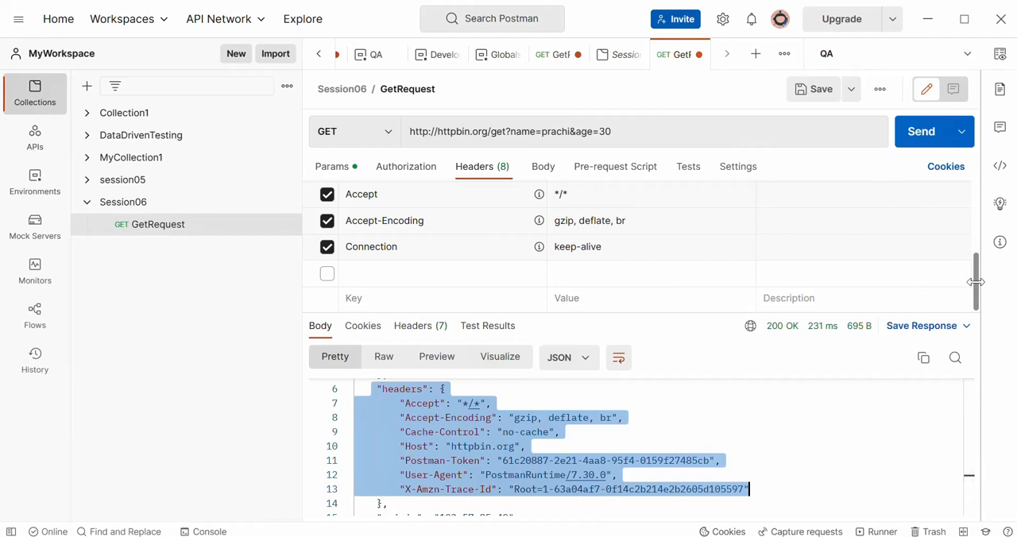
{"action": "left_click_drag", "start_coordinate": [977, 286], "coordinate": [977, 212]}
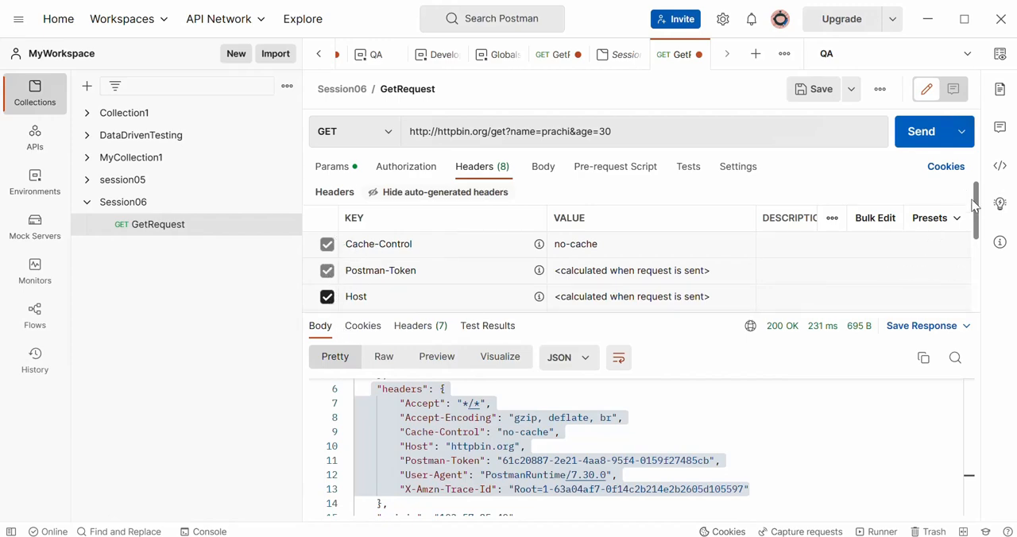
{"action": "left_click_drag", "start_coordinate": [979, 208], "coordinate": [986, 296]}
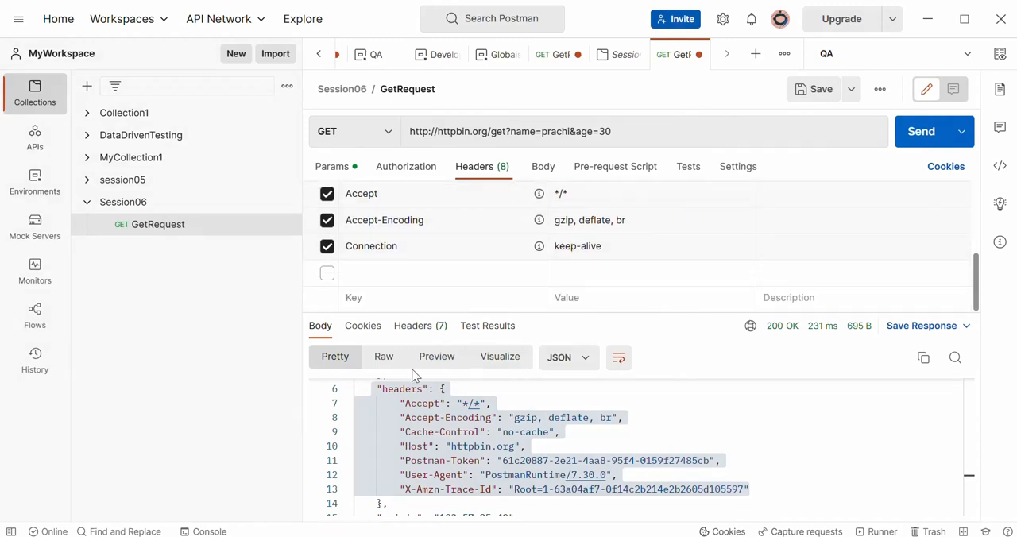
- Add a custom request header MyHeader with the value MyValue and enable it
{"action": "left_click", "coordinate": [390, 271]}
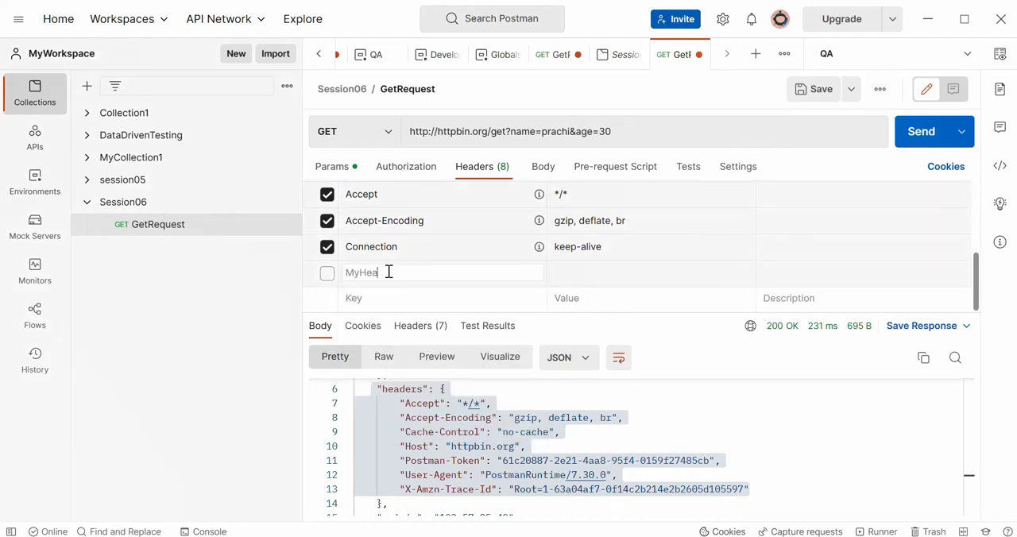
{"action": "left_click", "coordinate": [596, 276]}
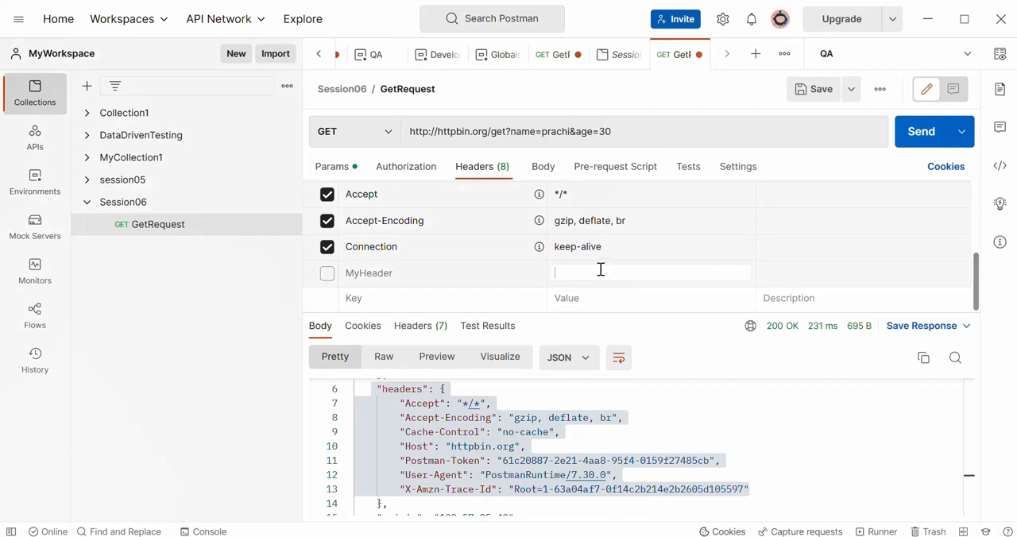
{"action": "type", "text": "fMy"}
{"action": "key", "text": "BackSpace"}
{"action": "key", "text": "BackSpace"}
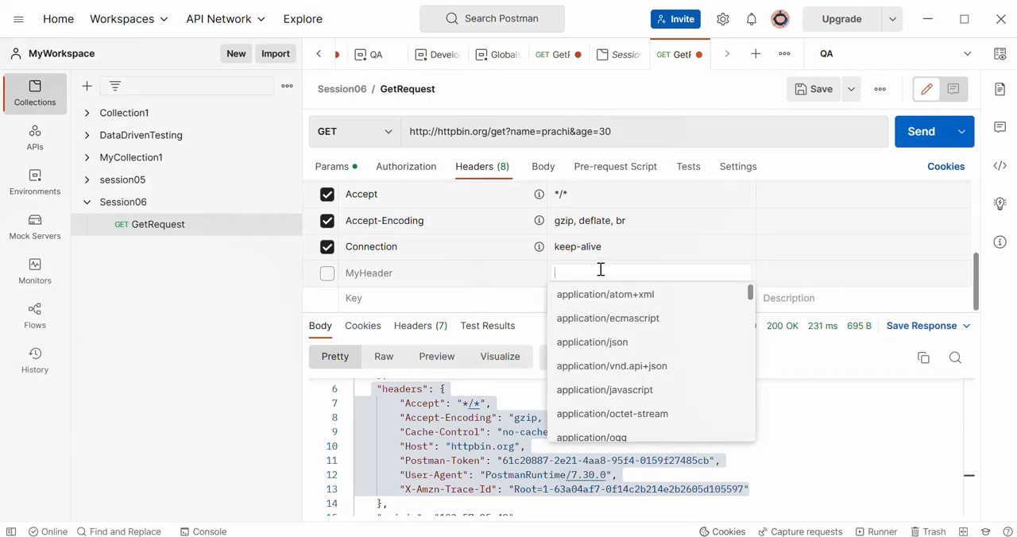
{"action": "type", "text": "MyValue"}
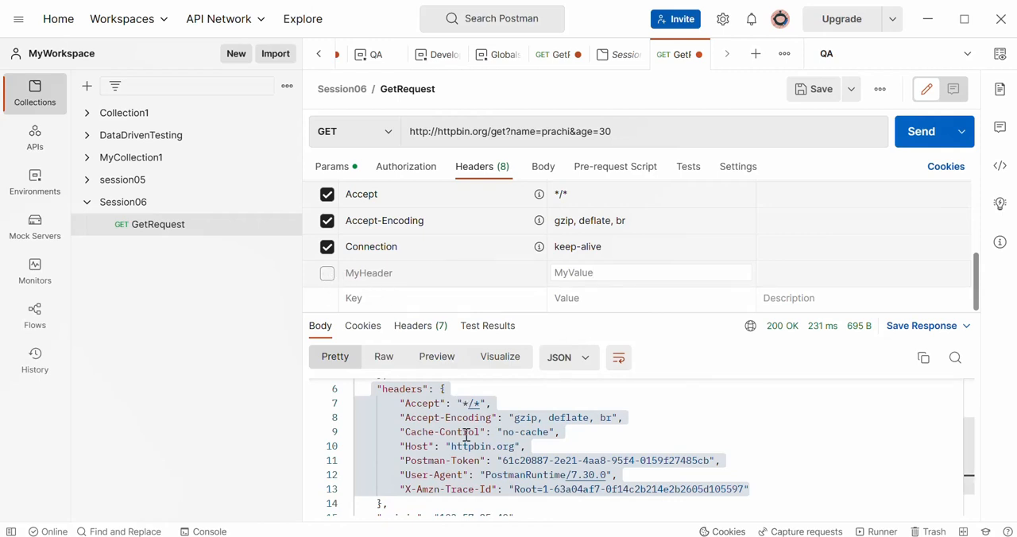
{"action": "left_click", "coordinate": [326, 275]}
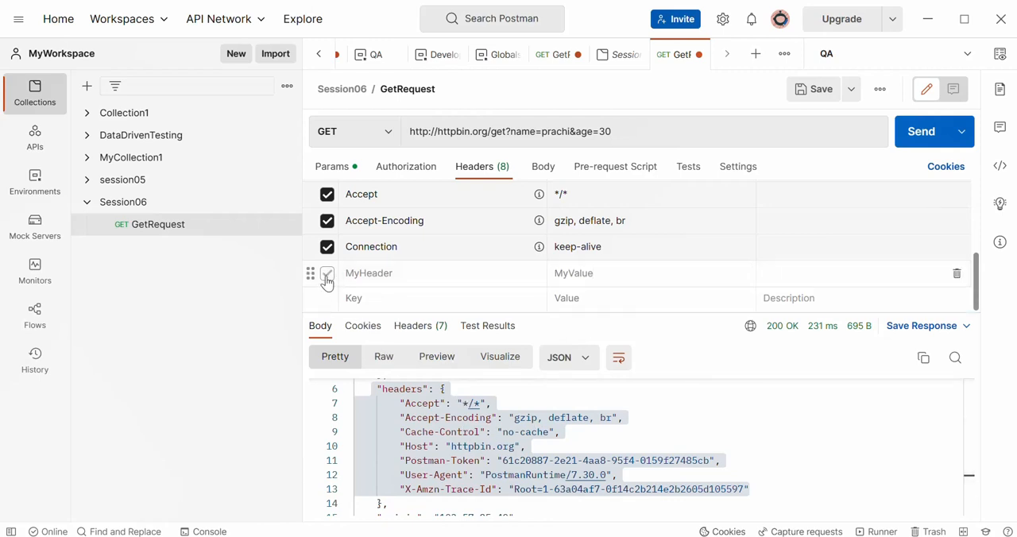
- Look up suggested header names for the key a in two new header rows, and disable both rows
{"action": "left_click", "coordinate": [378, 299]}
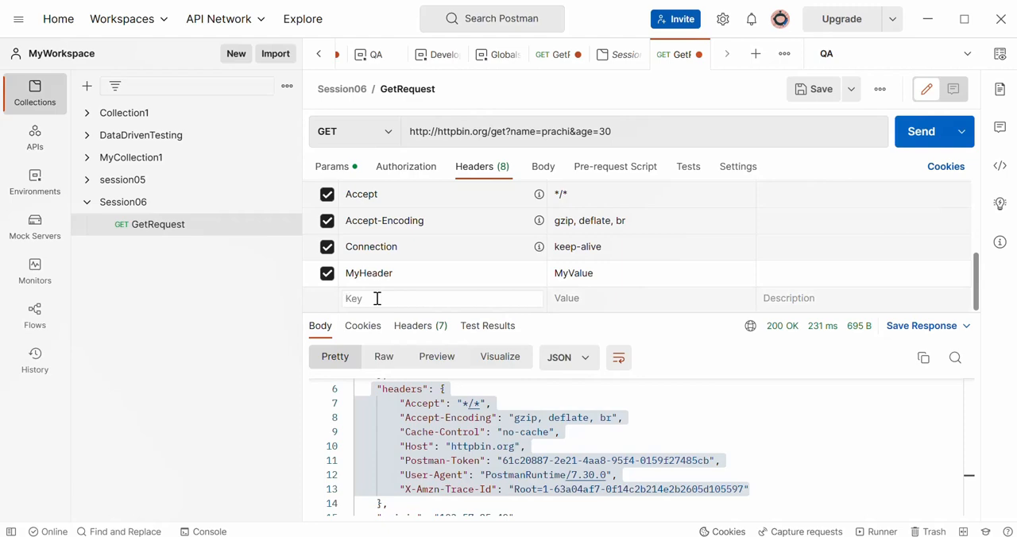
{"action": "type", "text": "a"}
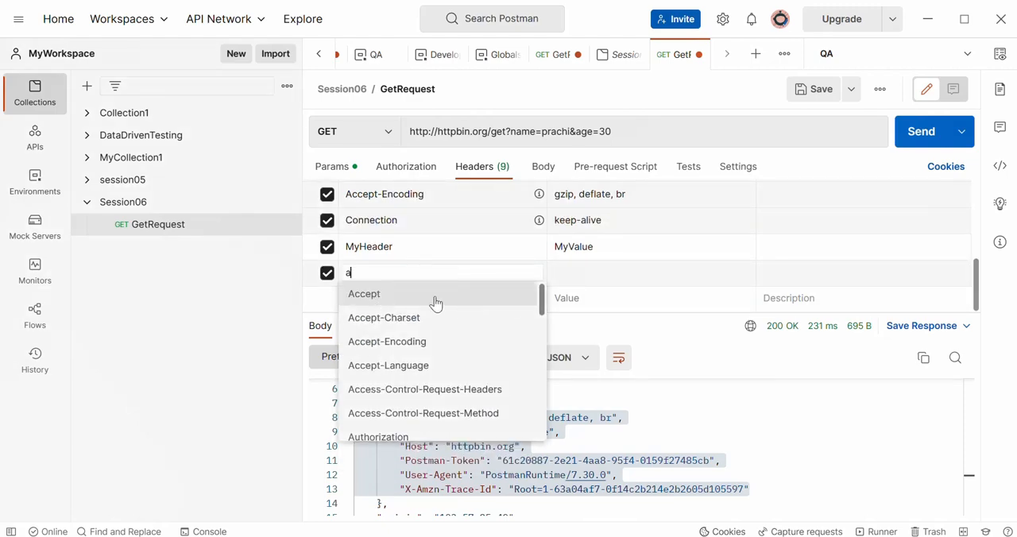
{"action": "left_click", "coordinate": [543, 305]}
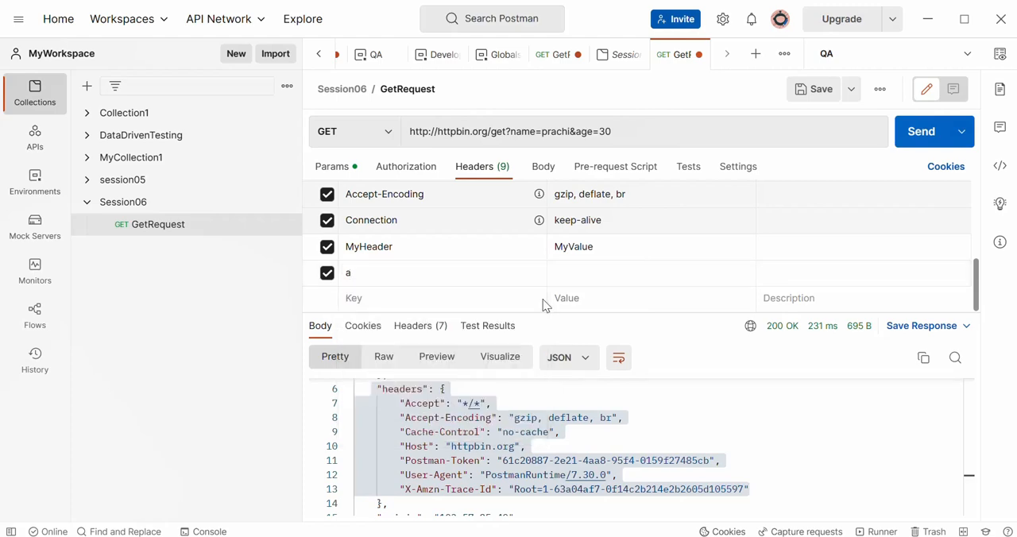
{"action": "left_click", "coordinate": [483, 296]}
{"action": "type", "text": "a"}
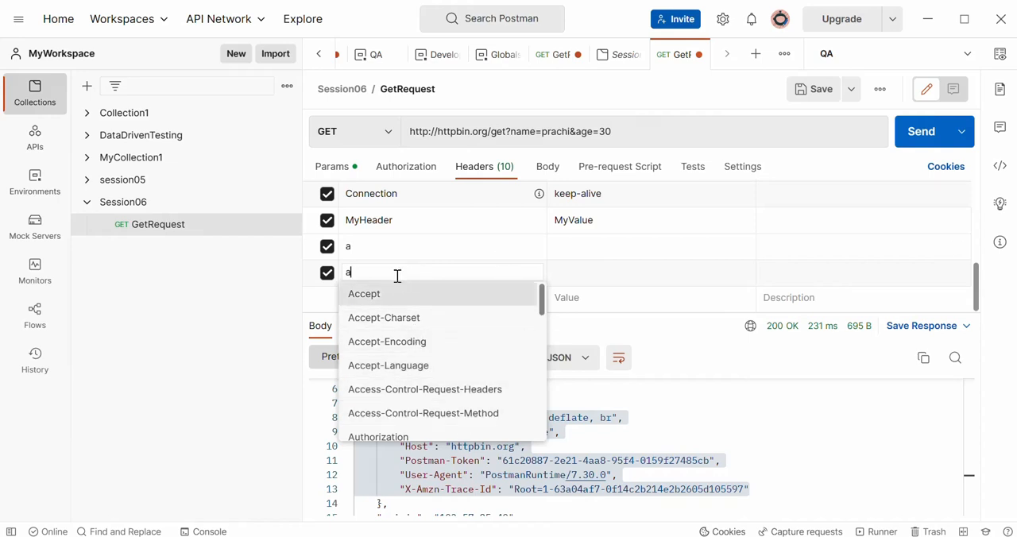
{"action": "left_click", "coordinate": [328, 277]}
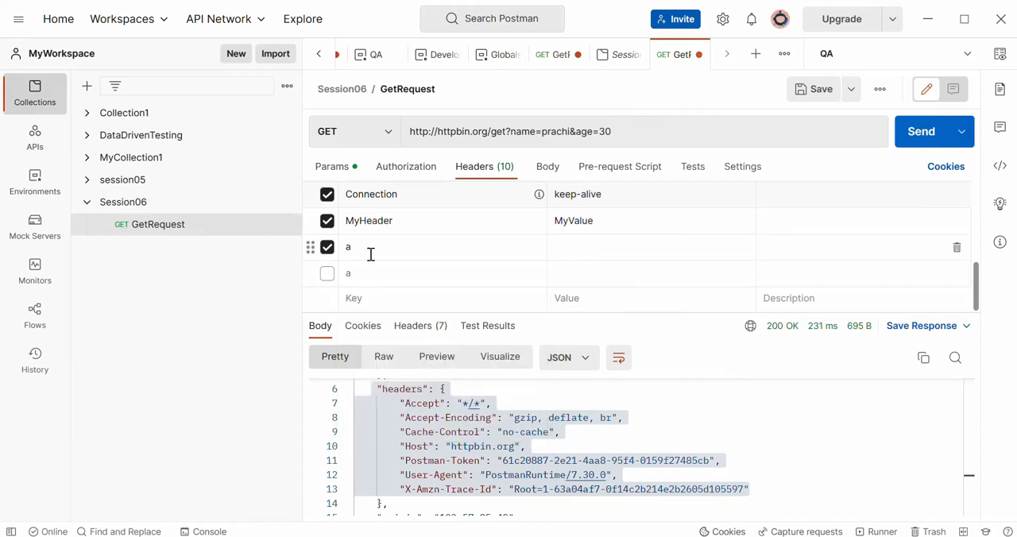
{"action": "left_click", "coordinate": [328, 248]}
- Send GetRequest with the MyHeader header and inspect the headers section of the response body
{"action": "left_click", "coordinate": [422, 220]}
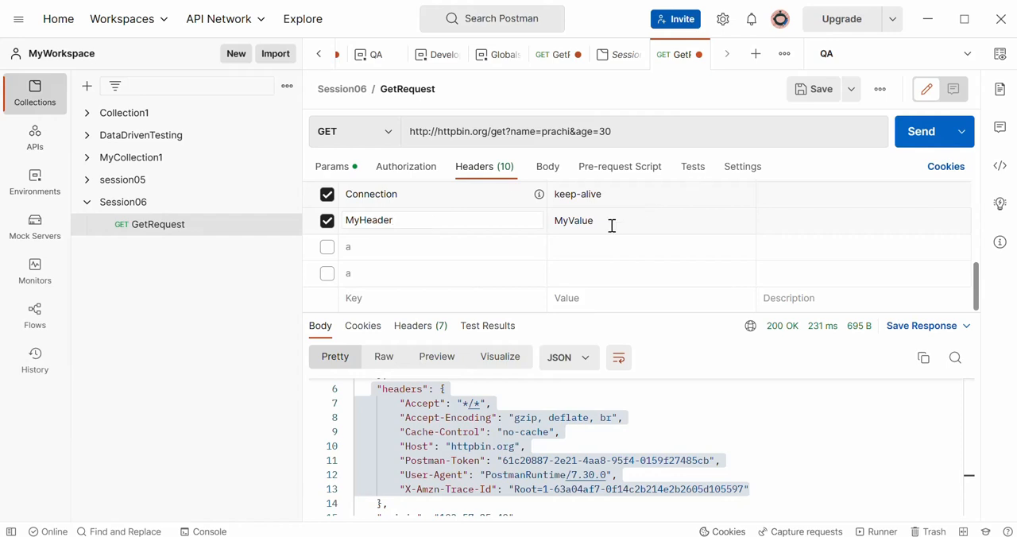
{"action": "left_click_drag", "start_coordinate": [607, 223], "coordinate": [518, 227]}
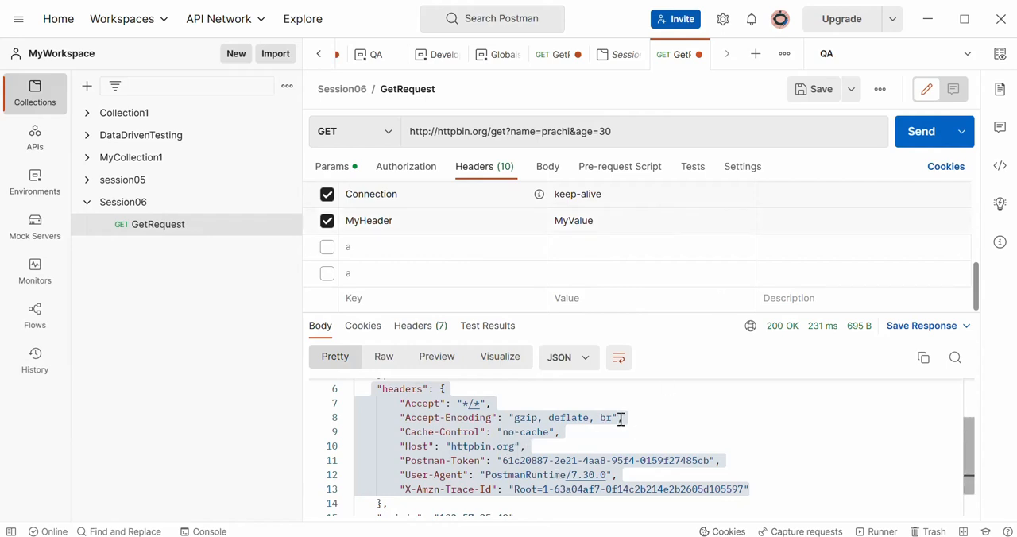
{"action": "left_click", "coordinate": [922, 144]}
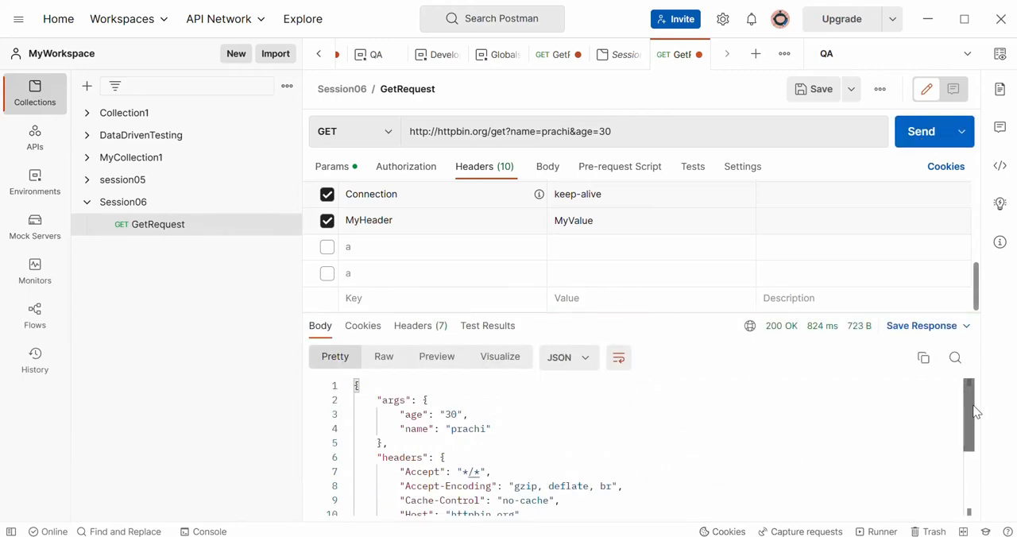
{"action": "left_click_drag", "start_coordinate": [970, 405], "coordinate": [983, 443]}
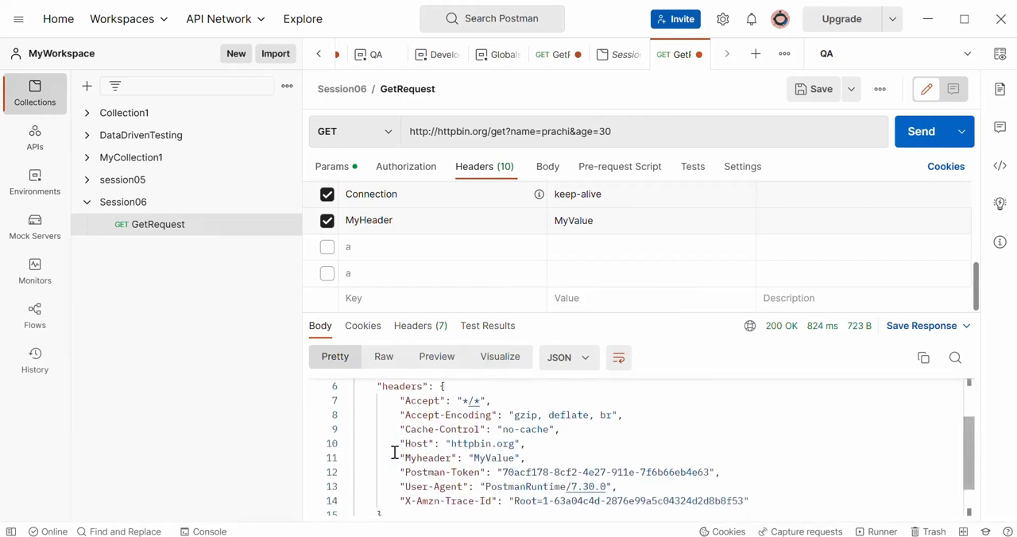
- Disable the MyHeader request header, resend GetRequest, and check the headers section of the response body
{"action": "left_click_drag", "start_coordinate": [397, 458], "coordinate": [544, 459]}
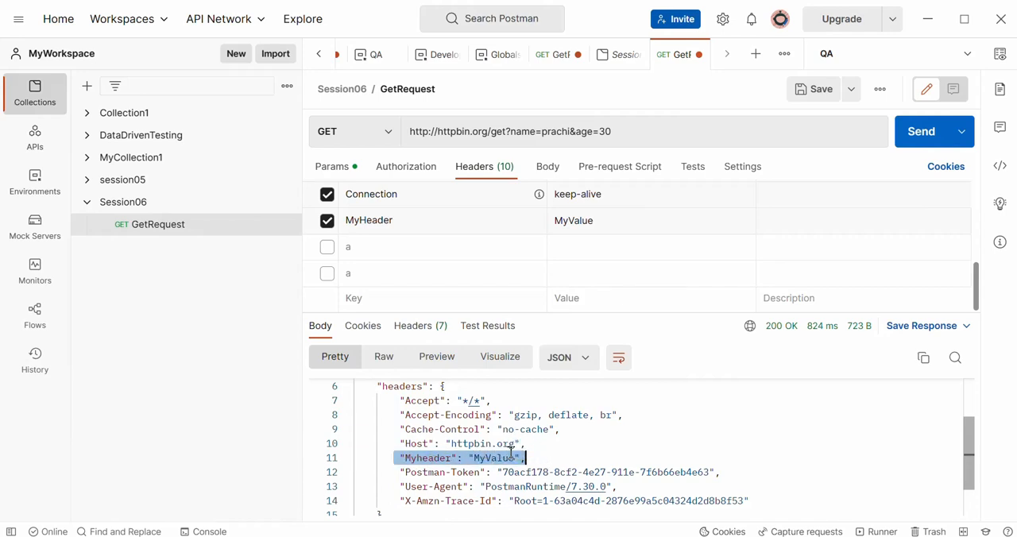
{"action": "left_click_drag", "start_coordinate": [526, 457], "coordinate": [538, 458]}
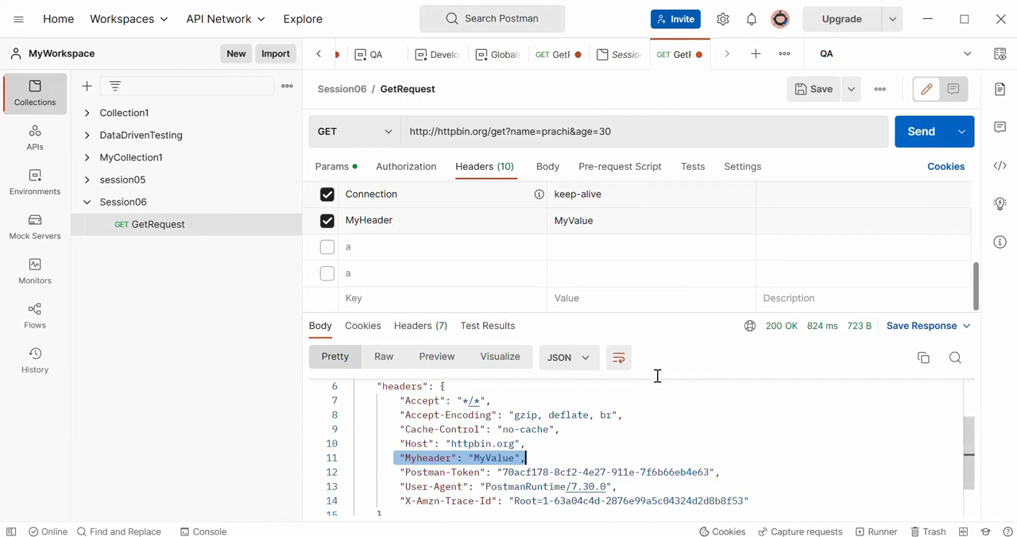
{"action": "left_click", "coordinate": [328, 224]}
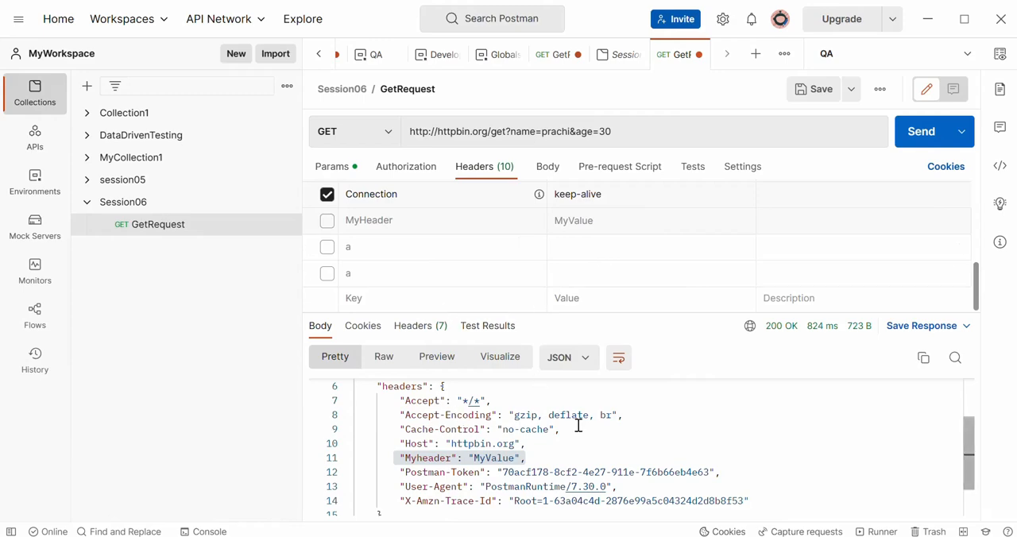
{"action": "left_click", "coordinate": [930, 130]}
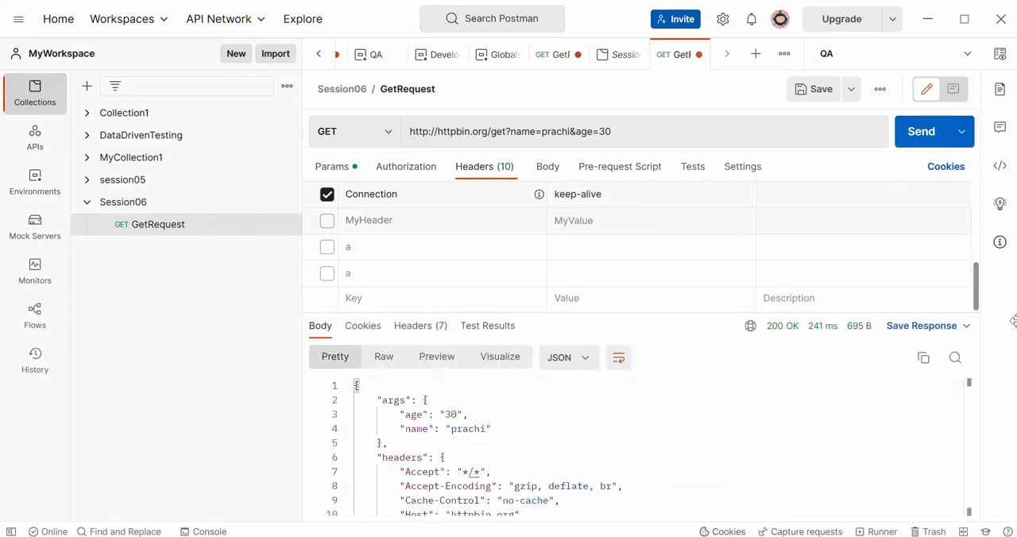
{"action": "left_click", "coordinate": [972, 515]}
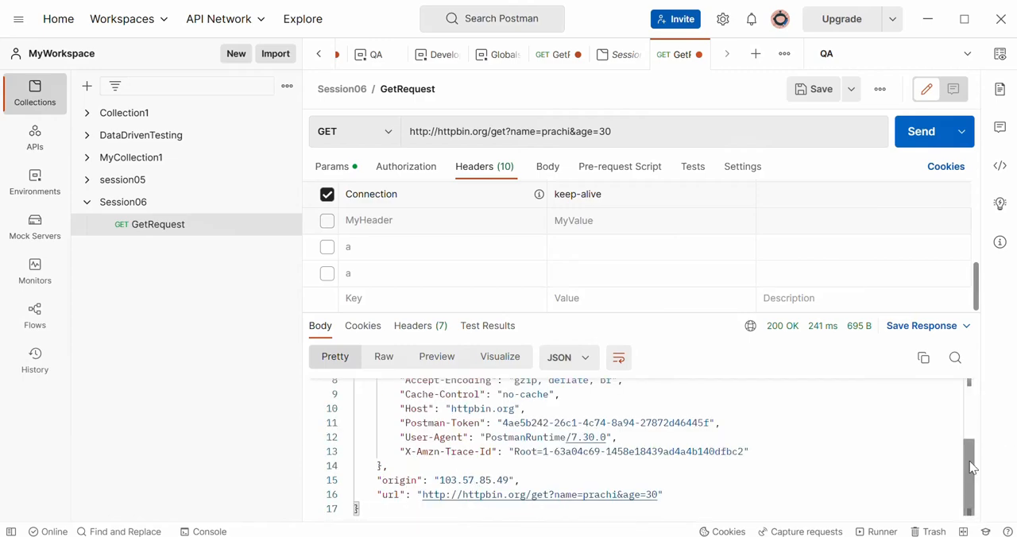
{"action": "scroll", "coordinate": [970, 457], "scroll_direction": "up", "scroll_amount": 2}
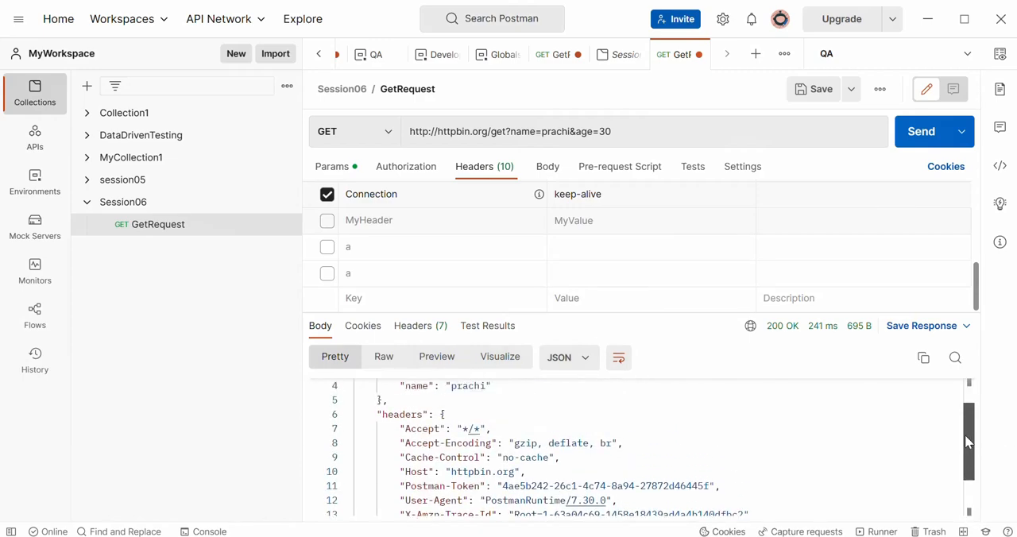
{"action": "scroll", "coordinate": [969, 437], "scroll_direction": "down", "scroll_amount": 1}
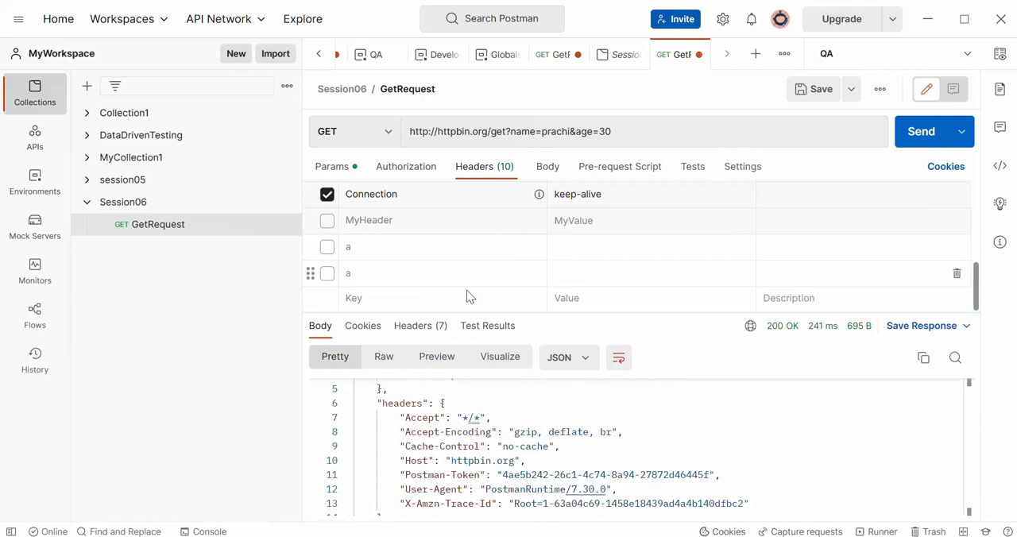
- Enlarge the response pane, and review the URL's query parameters and the response status
{"action": "left_click_drag", "start_coordinate": [640, 312], "coordinate": [640, 180]}
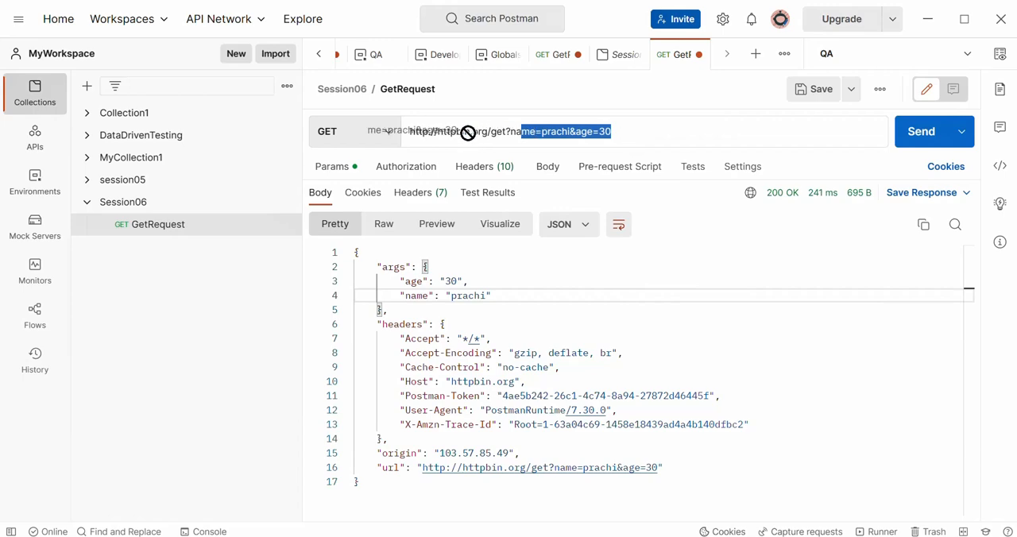
{"action": "left_click", "coordinate": [632, 132]}
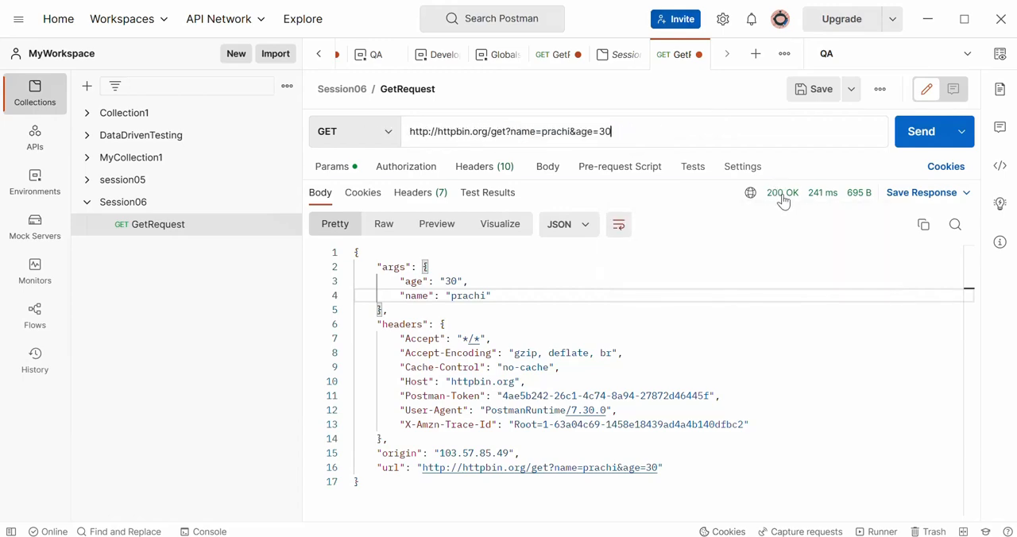
- Open the console, collapse the latest request's log entry, and clear all logs
{"action": "mouse_move", "coordinate": [786, 200]}
{"action": "left_click", "coordinate": [209, 531]}
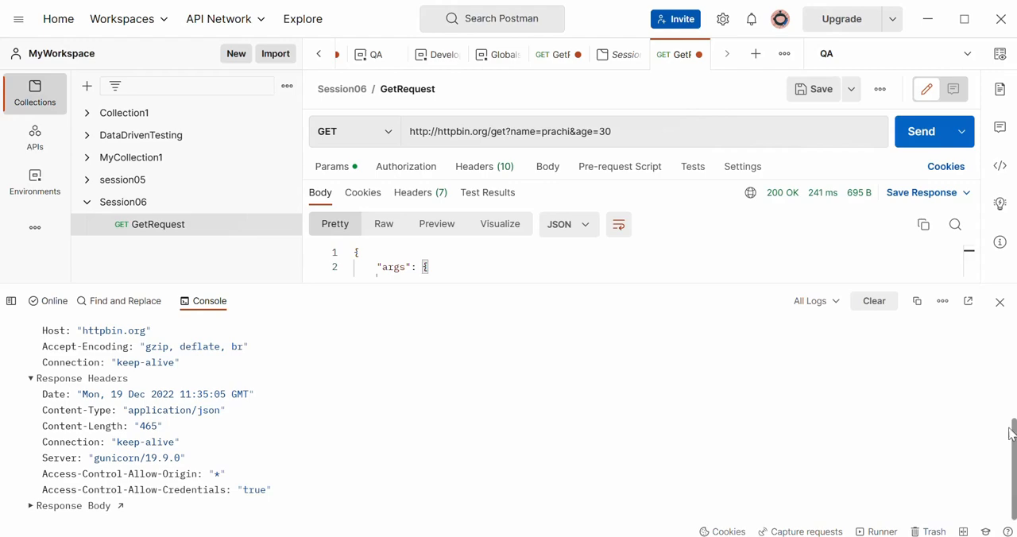
{"action": "left_click", "coordinate": [1013, 338]}
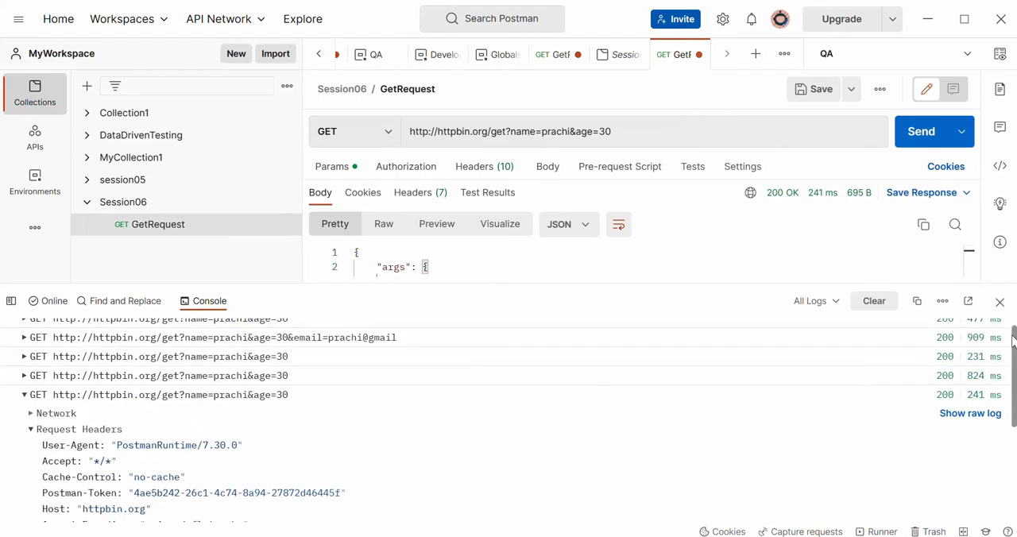
{"action": "left_click", "coordinate": [24, 405]}
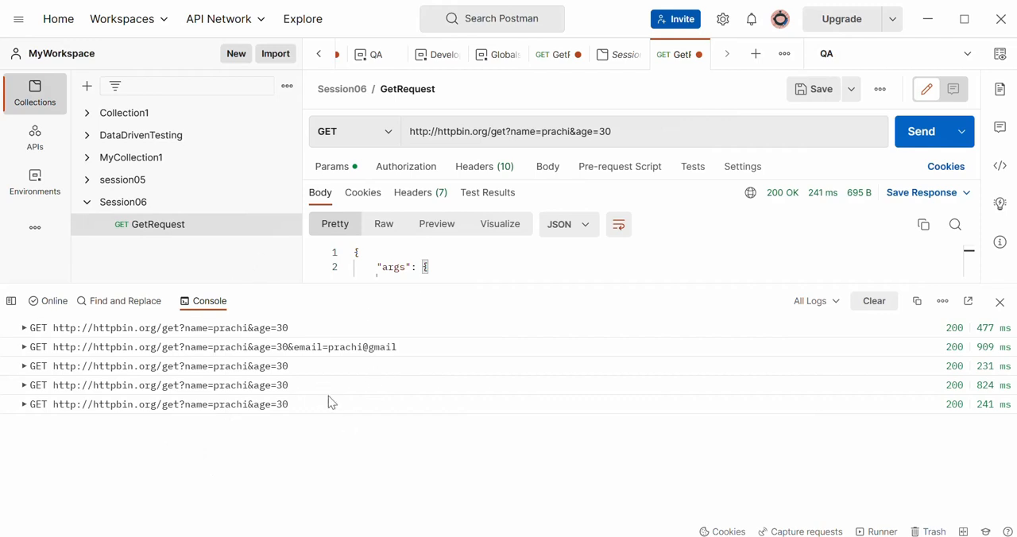
{"action": "left_click", "coordinate": [874, 302]}
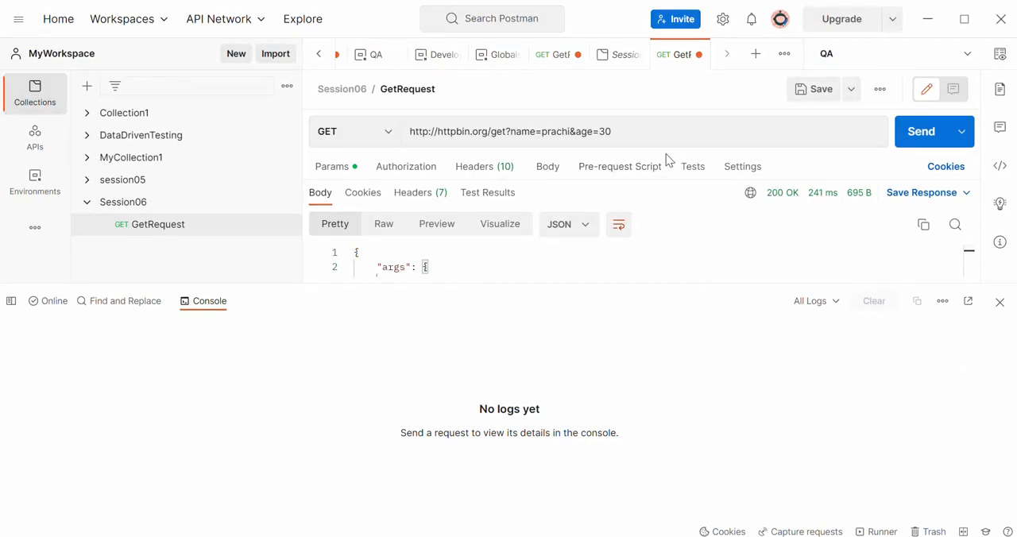
- Send GetRequest again, expand its console log entry, and examine the logged request headers, including User-Agent
{"action": "left_click", "coordinate": [918, 137]}
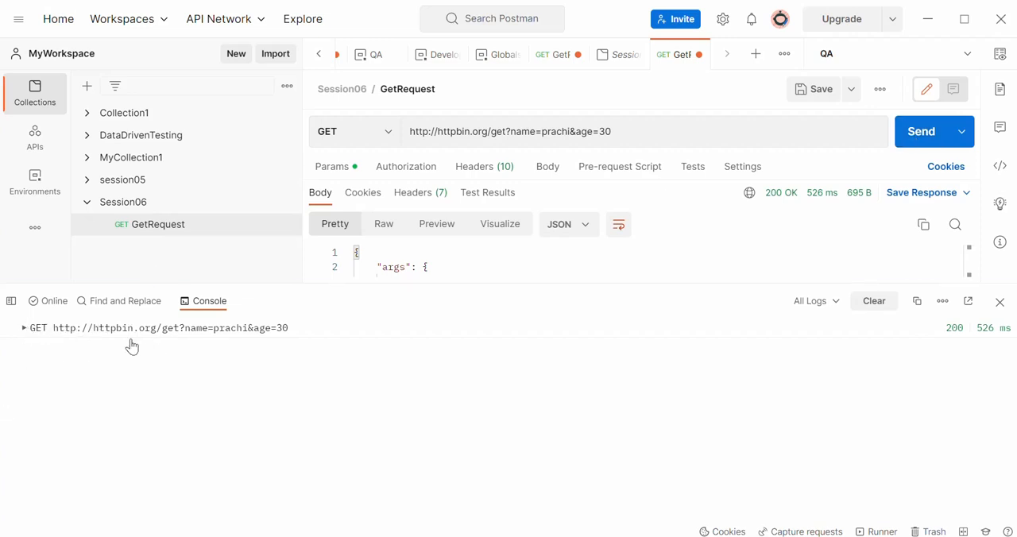
{"action": "left_click", "coordinate": [24, 329]}
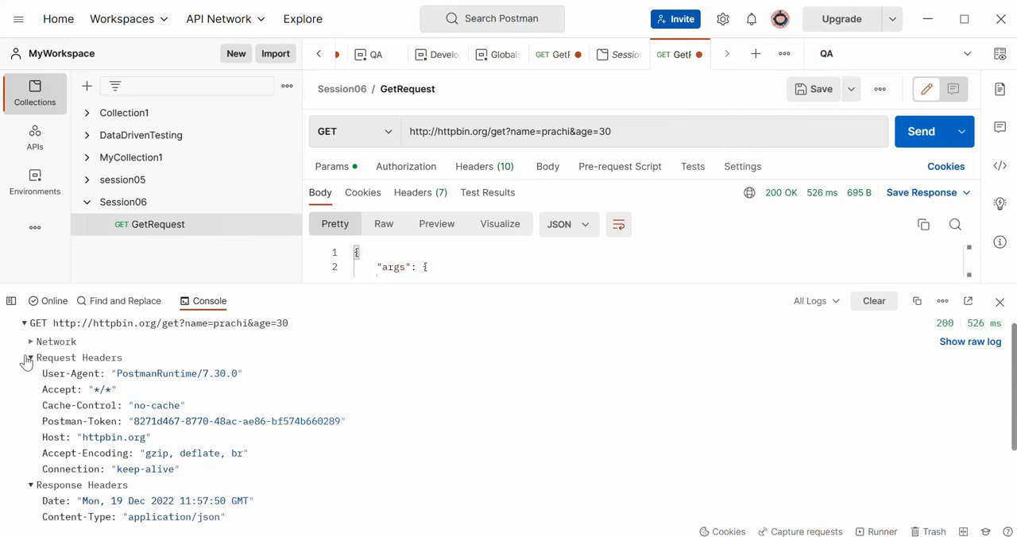
{"action": "left_click_drag", "start_coordinate": [30, 358], "coordinate": [227, 473]}
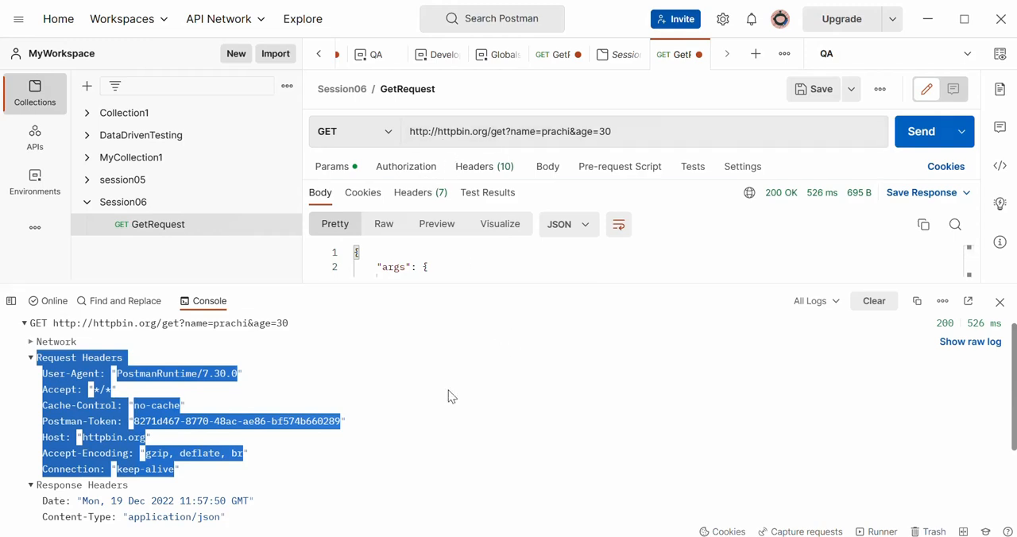
{"action": "left_click", "coordinate": [347, 474]}
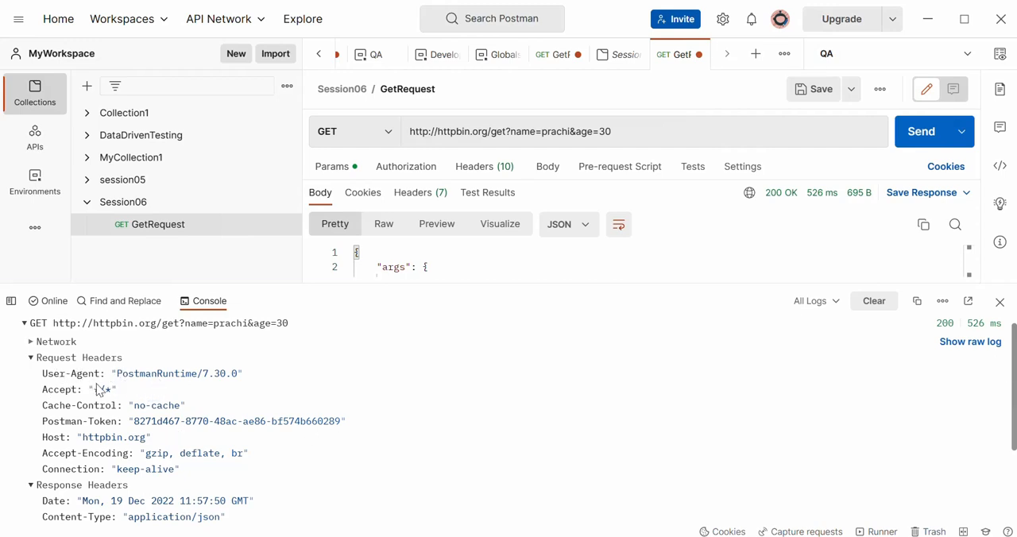
{"action": "left_click_drag", "start_coordinate": [54, 374], "coordinate": [106, 380]}
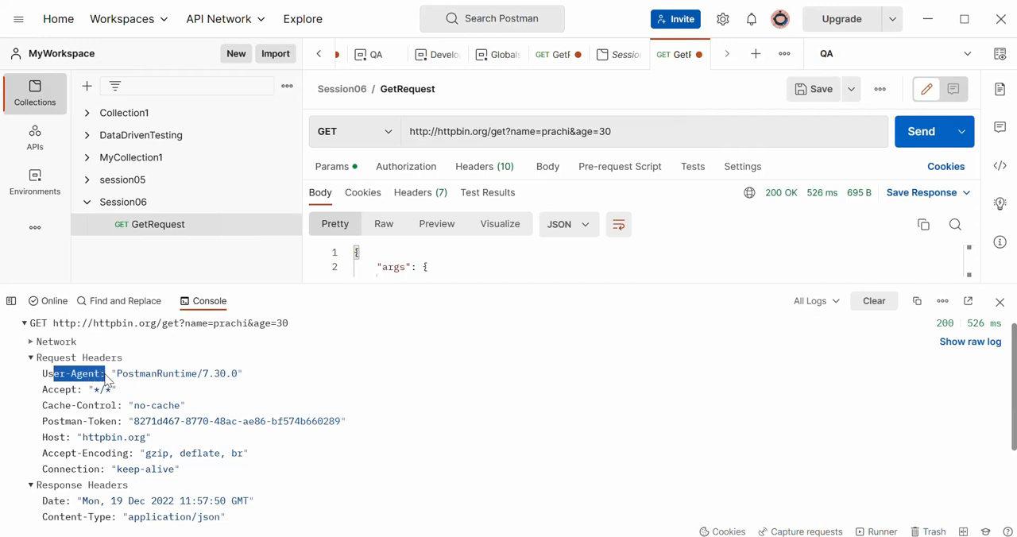
{"action": "left_click_drag", "start_coordinate": [113, 373], "coordinate": [304, 385]}
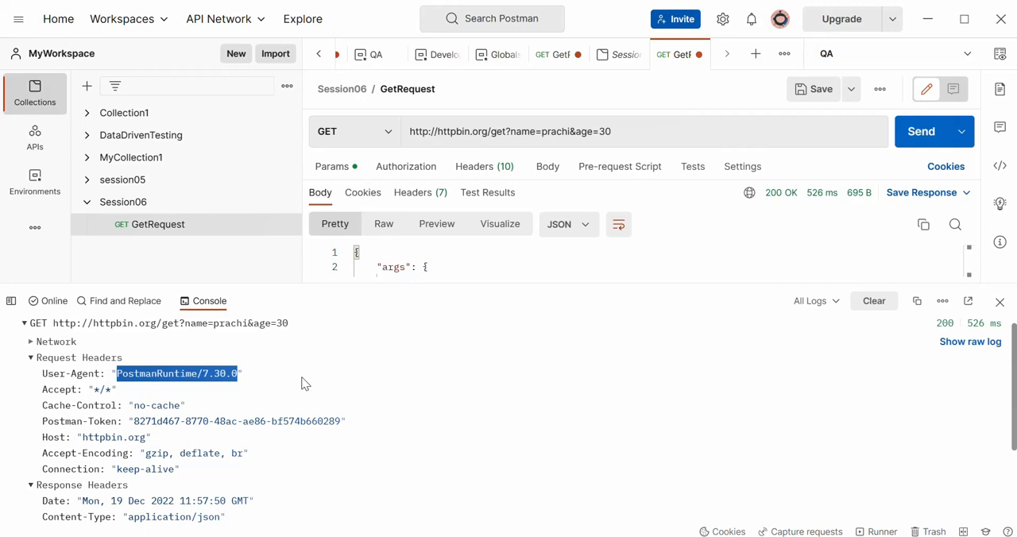
- Compare the raw and pretty views of the request's console log, ending in the pretty view
{"action": "left_click", "coordinate": [978, 344]}
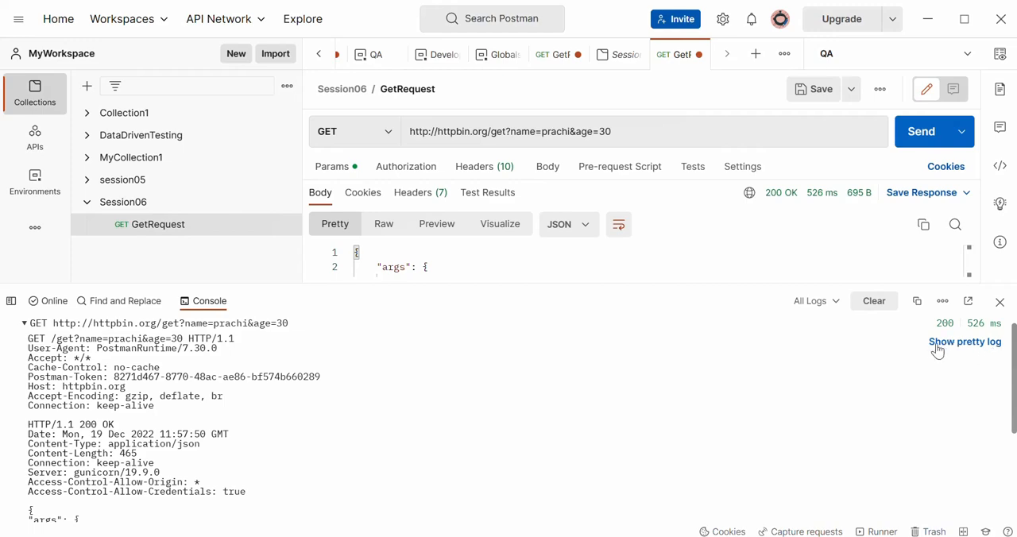
{"action": "left_click", "coordinate": [991, 348]}
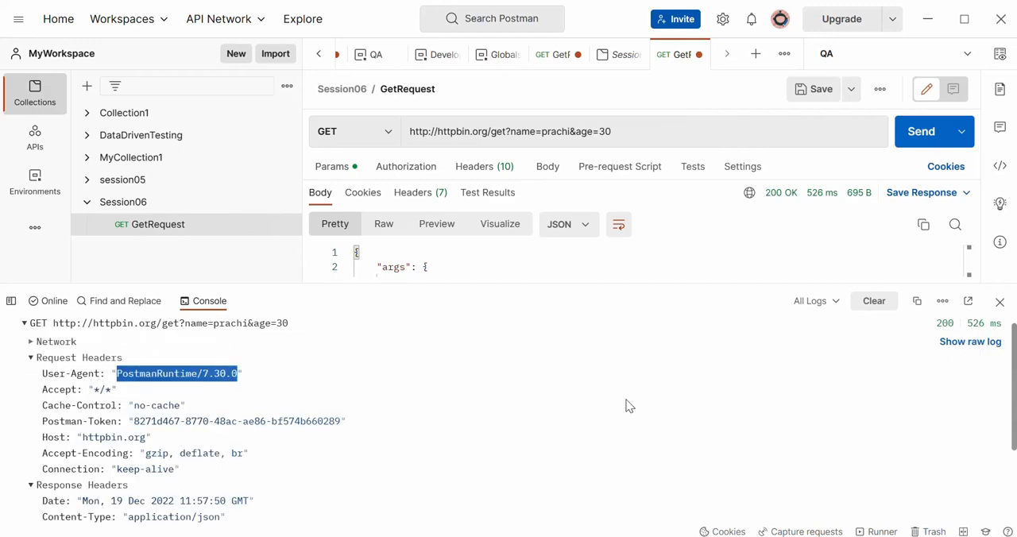
{"action": "left_click", "coordinate": [955, 349]}
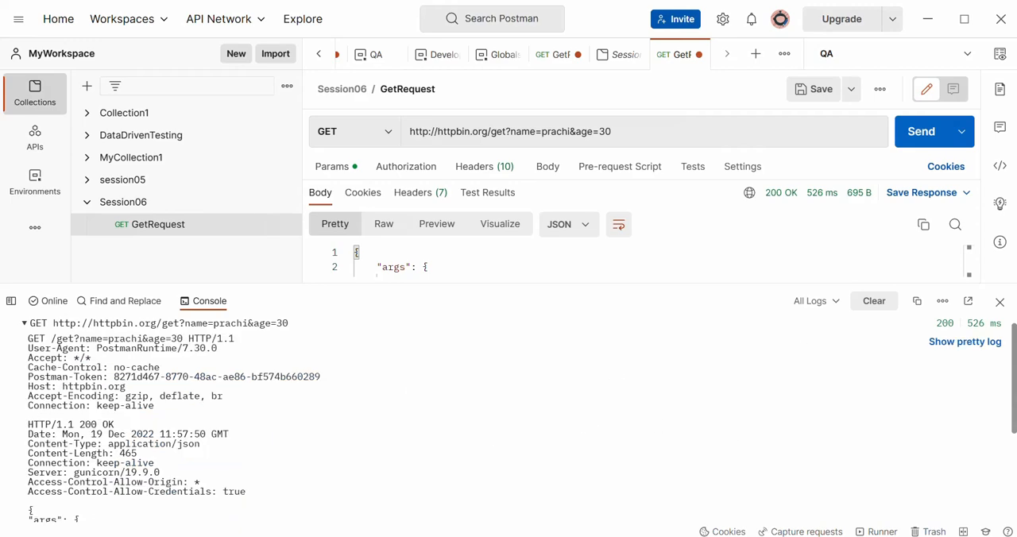
{"action": "left_click_drag", "start_coordinate": [1013, 401], "coordinate": [1013, 362]}
{"action": "left_click", "coordinate": [954, 349]}
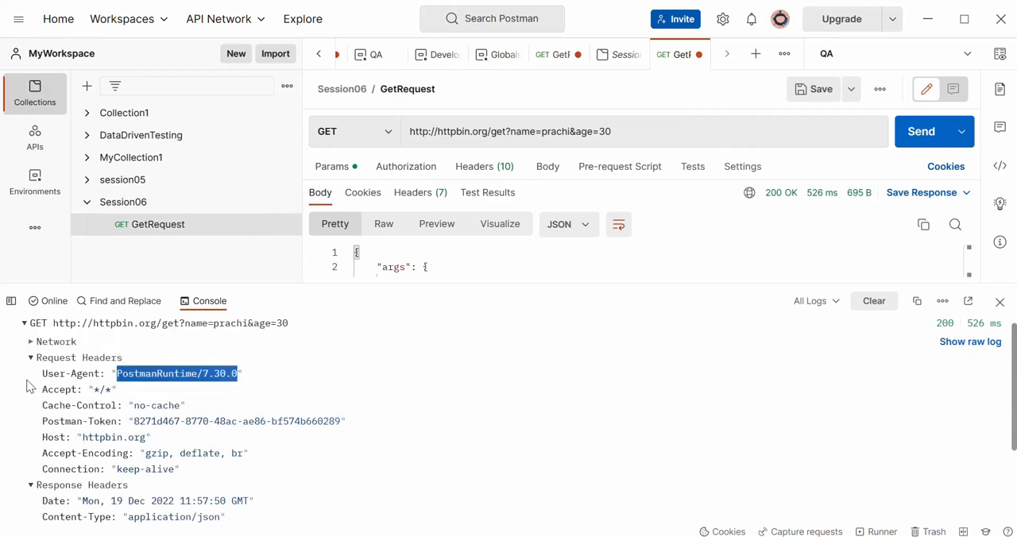
- Review the request and response headers in the console log entry, and expand its response body
{"action": "left_click_drag", "start_coordinate": [17, 368], "coordinate": [211, 470]}
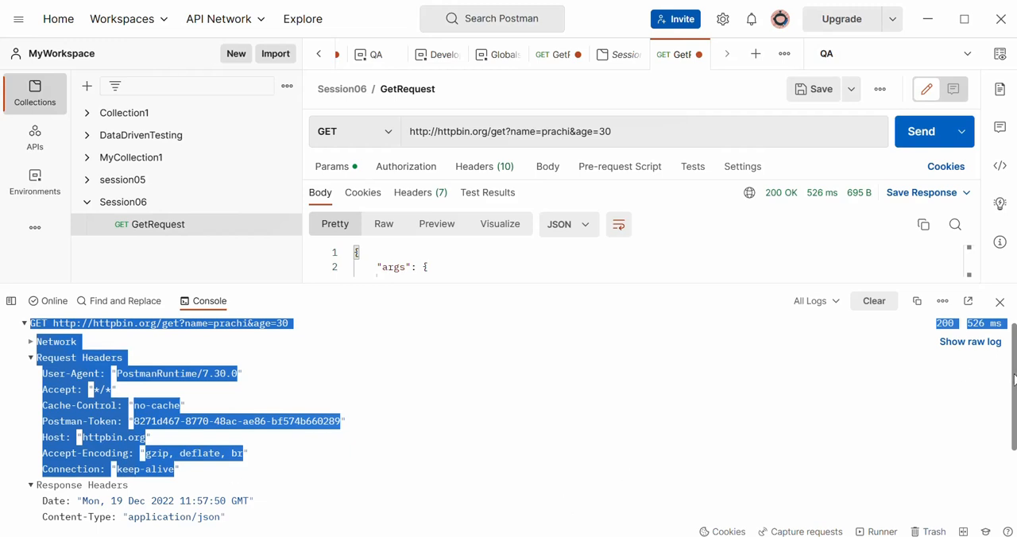
{"action": "left_click_drag", "start_coordinate": [1014, 380], "coordinate": [1014, 453]}
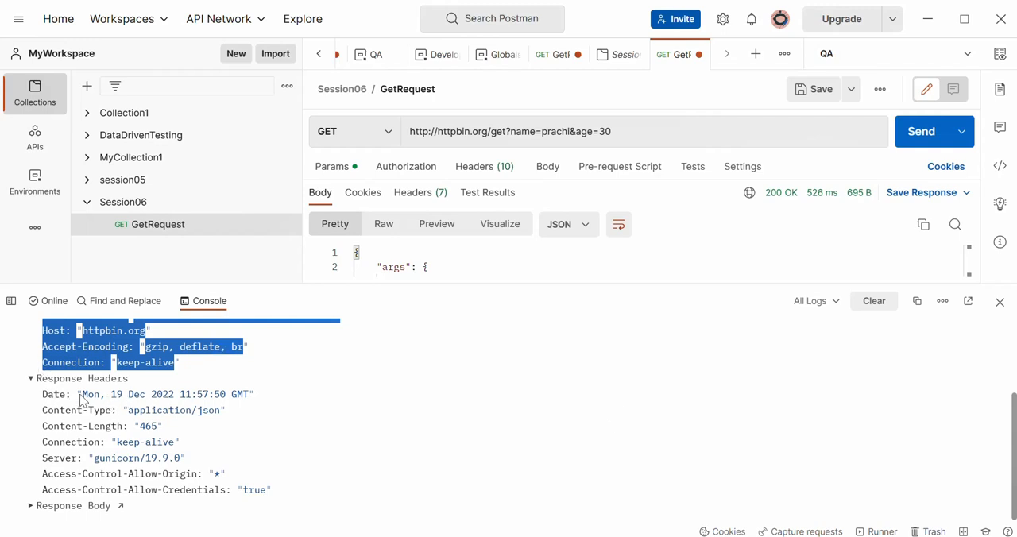
{"action": "left_click", "coordinate": [73, 508]}
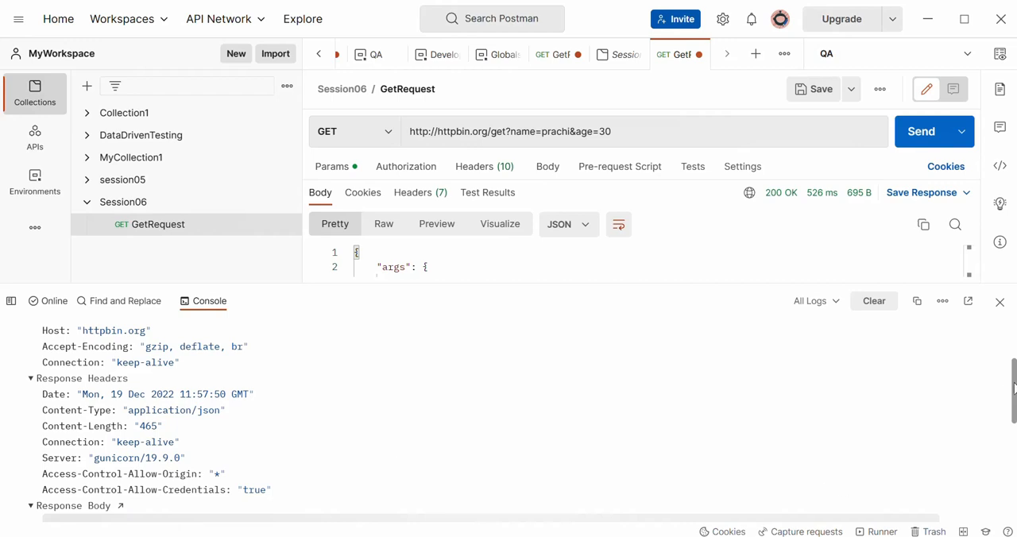
{"action": "left_click_drag", "start_coordinate": [1015, 389], "coordinate": [1014, 341]}
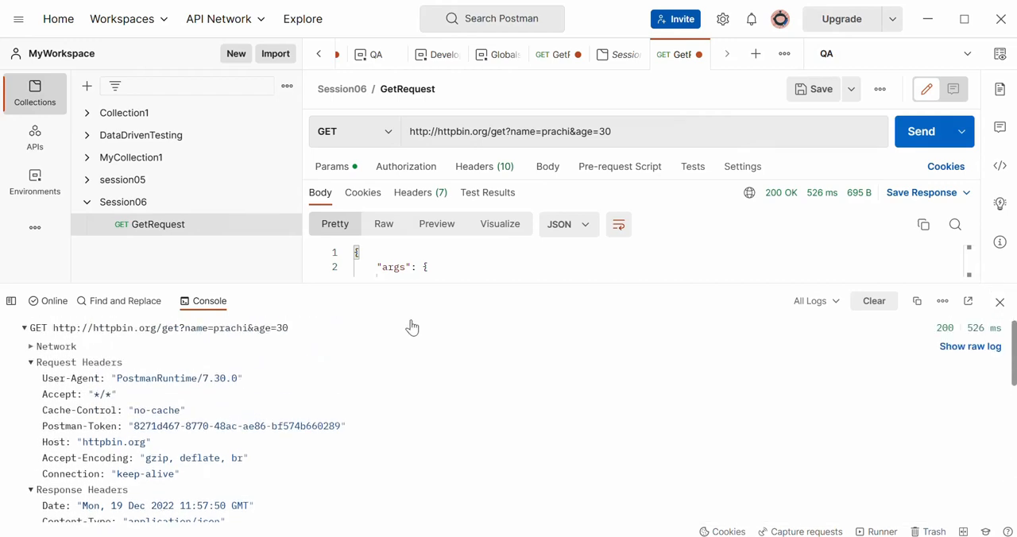
- Open GetRequest in the session05 collection, and inspect its globalURL variable and the list of available environments
{"action": "left_click", "coordinate": [136, 181]}
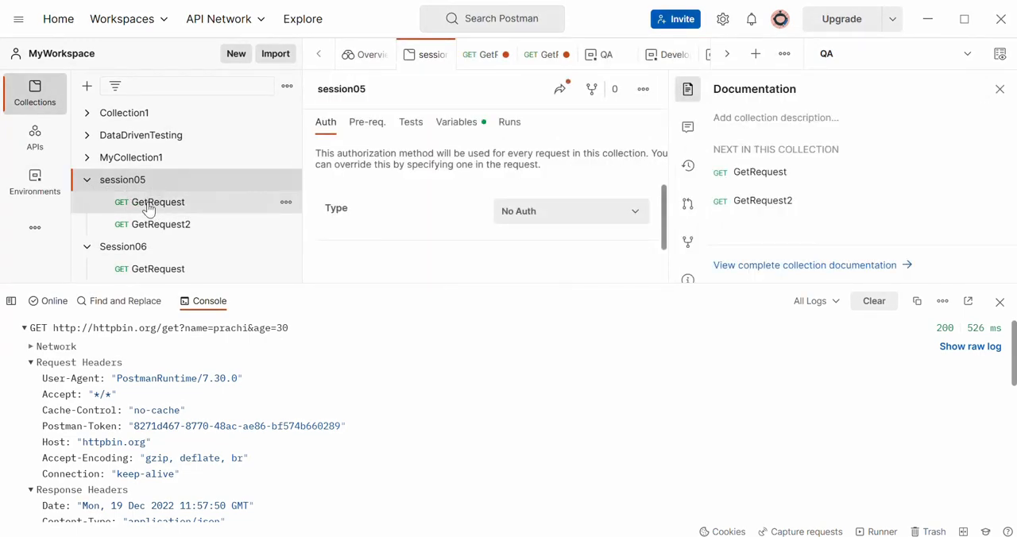
{"action": "left_click", "coordinate": [150, 209]}
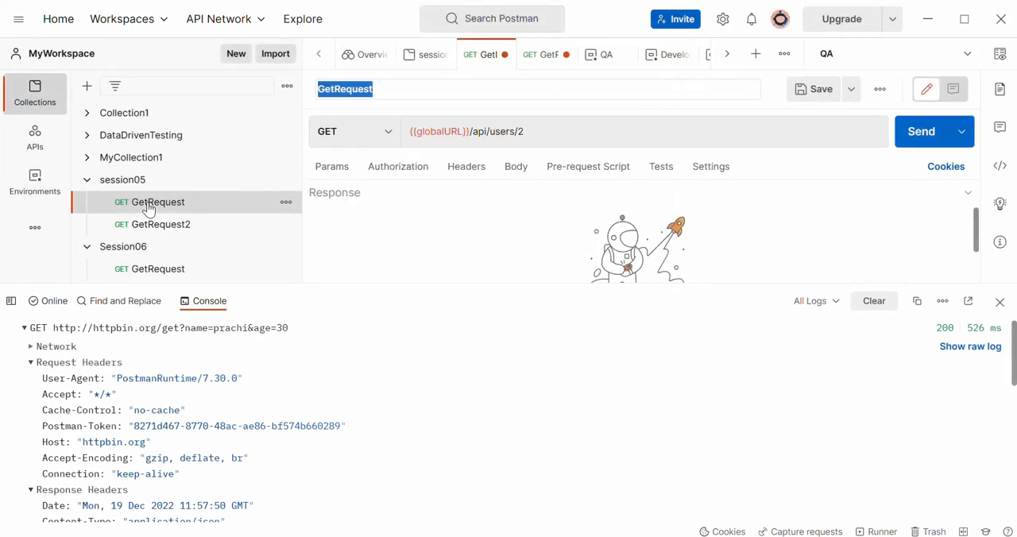
{"action": "mouse_move", "coordinate": [465, 131]}
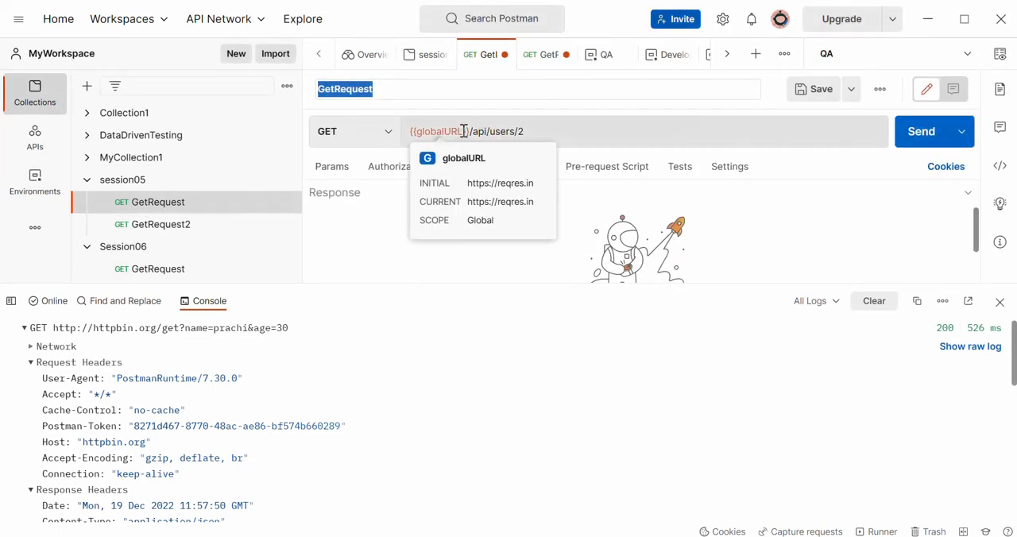
{"action": "left_click_drag", "start_coordinate": [464, 131], "coordinate": [415, 133]}
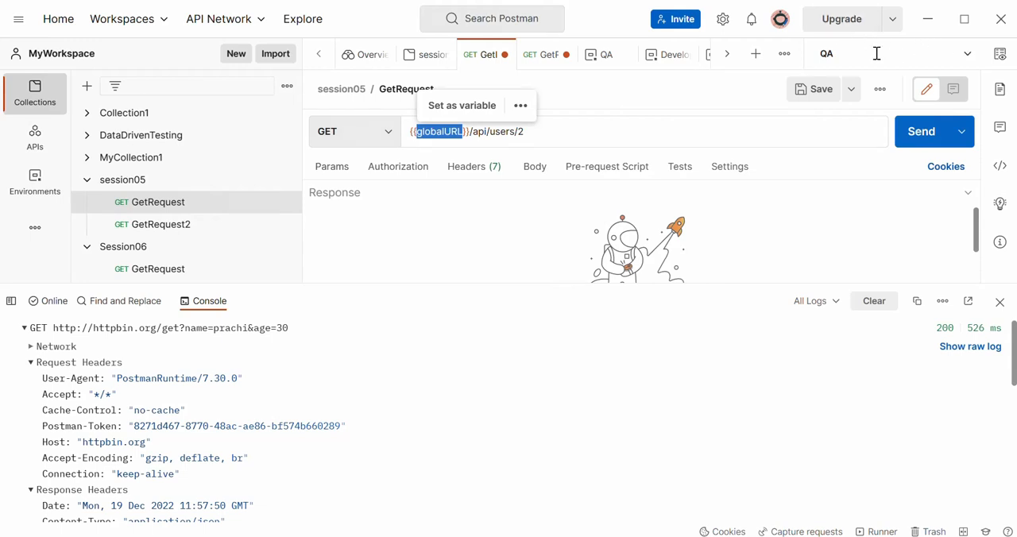
{"action": "left_click", "coordinate": [968, 55]}
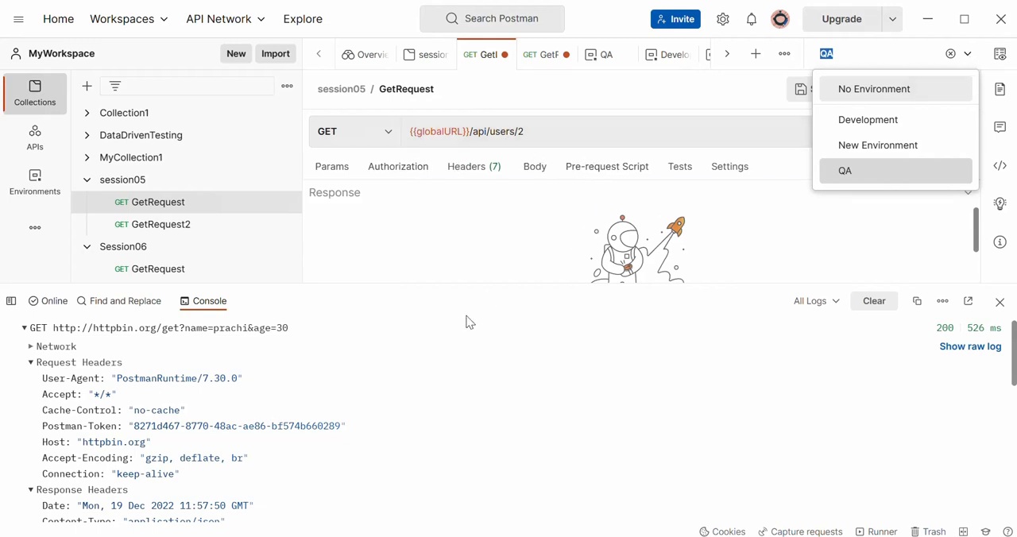
{"action": "left_click", "coordinate": [496, 304]}
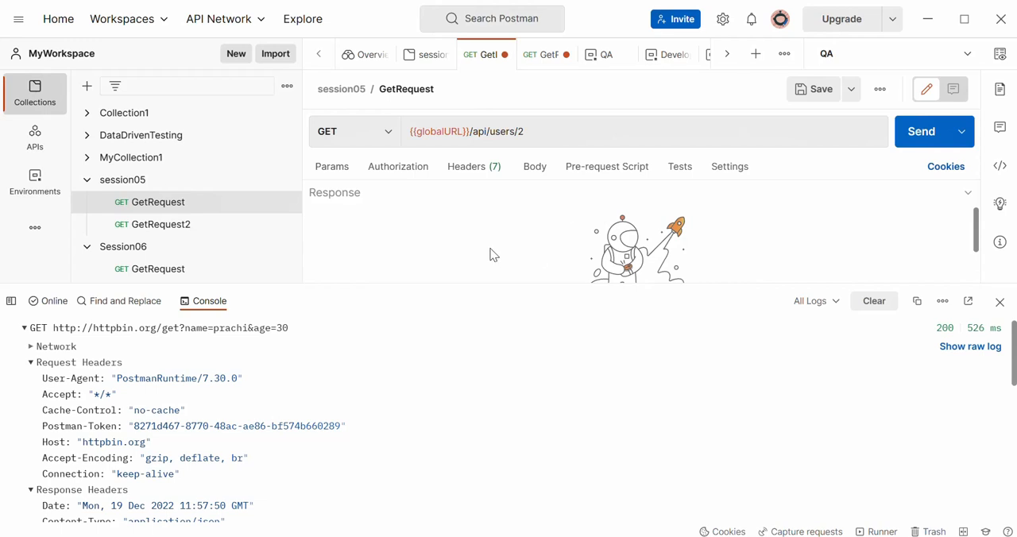
{"action": "double_click", "coordinate": [445, 133]}
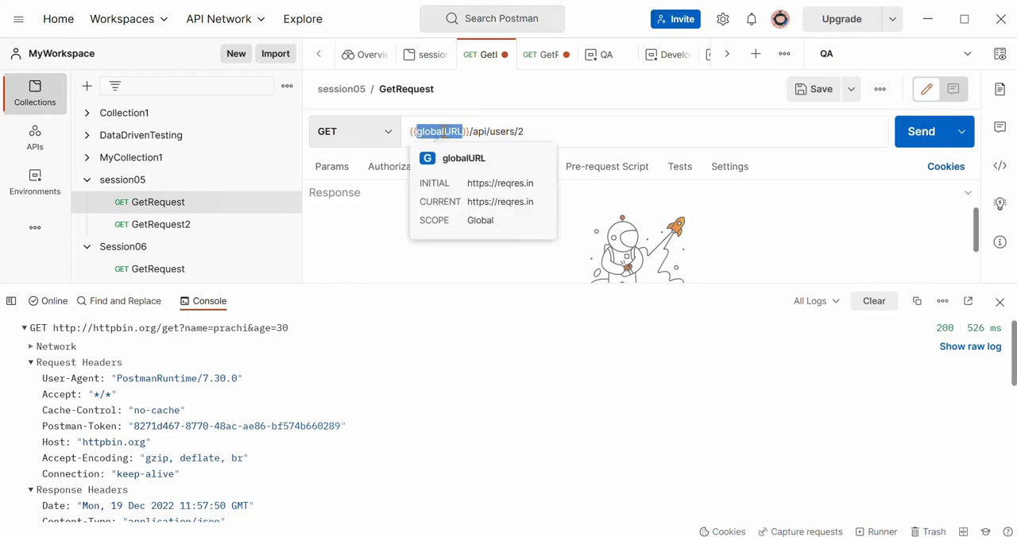
- Collapse the httpbin.org/get request's log entry in the console
{"action": "left_click", "coordinate": [515, 367]}
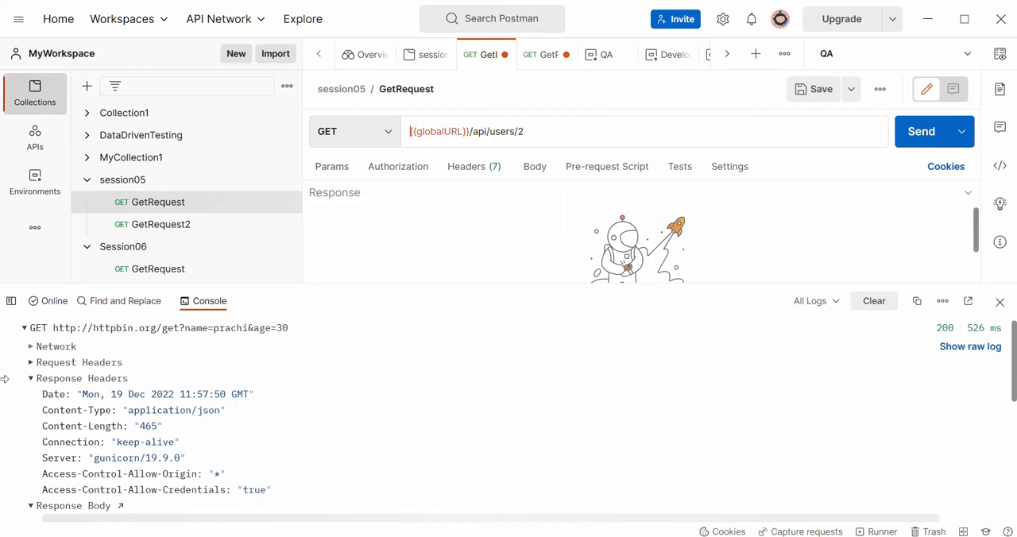
{"action": "left_click", "coordinate": [24, 328]}
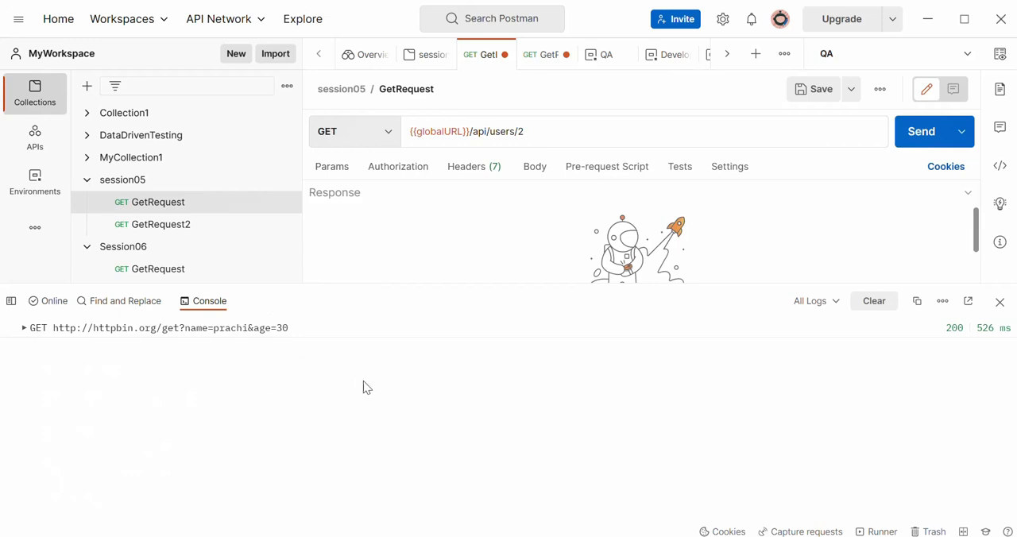
- Send the session05 GetRequest and expand its console log entry to check how the globalURL variable resolves
{"action": "double_click", "coordinate": [445, 132]}
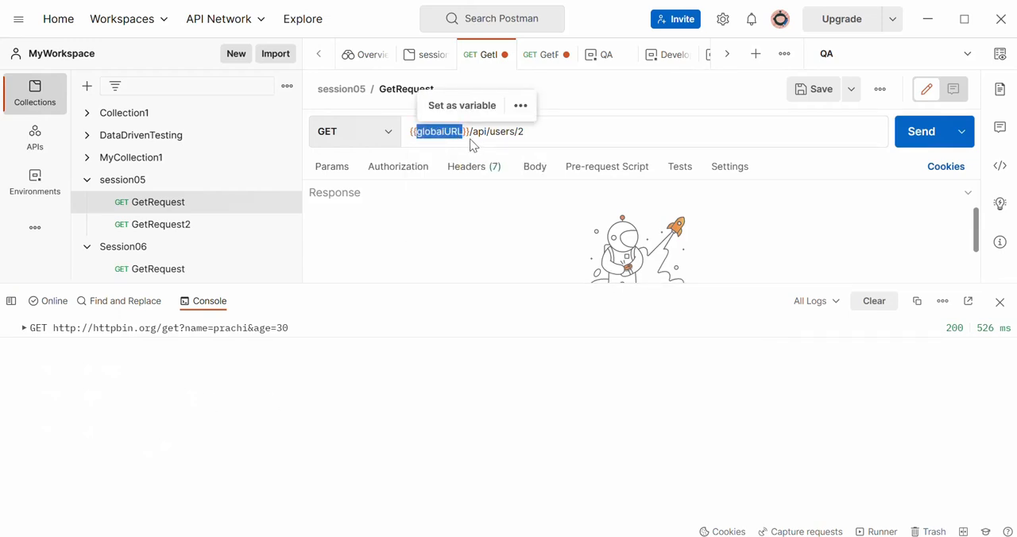
{"action": "left_click", "coordinate": [923, 136]}
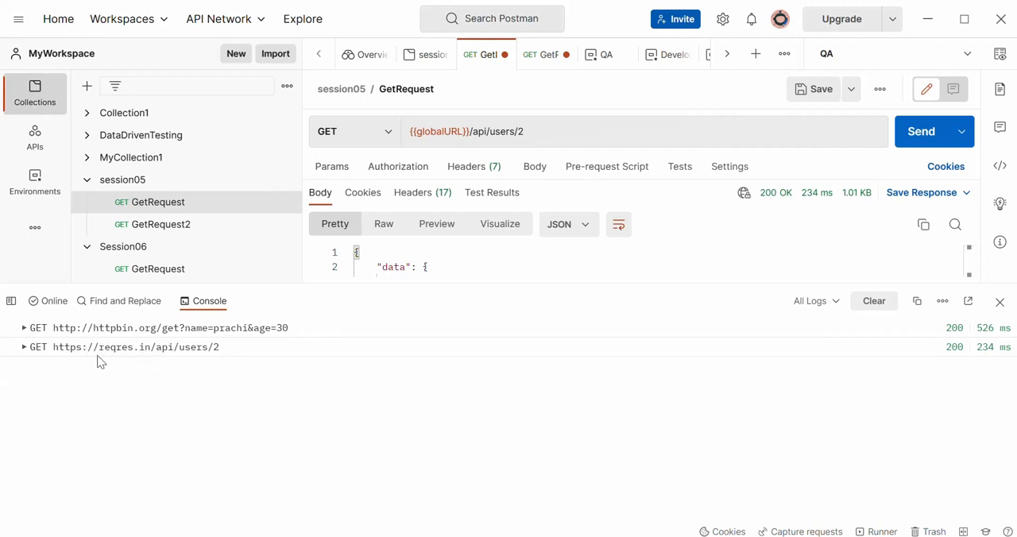
{"action": "left_click", "coordinate": [25, 351]}
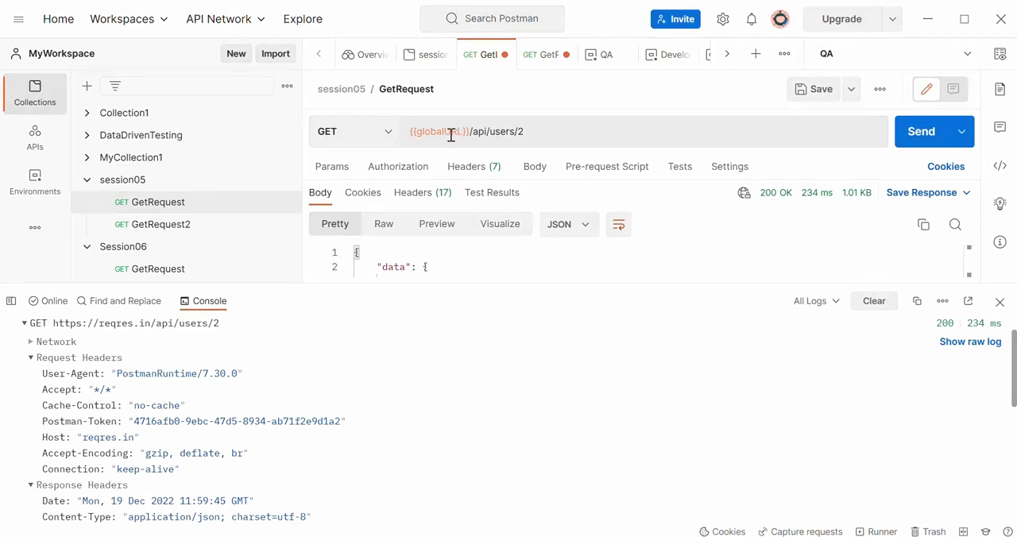
{"action": "mouse_move", "coordinate": [438, 133]}
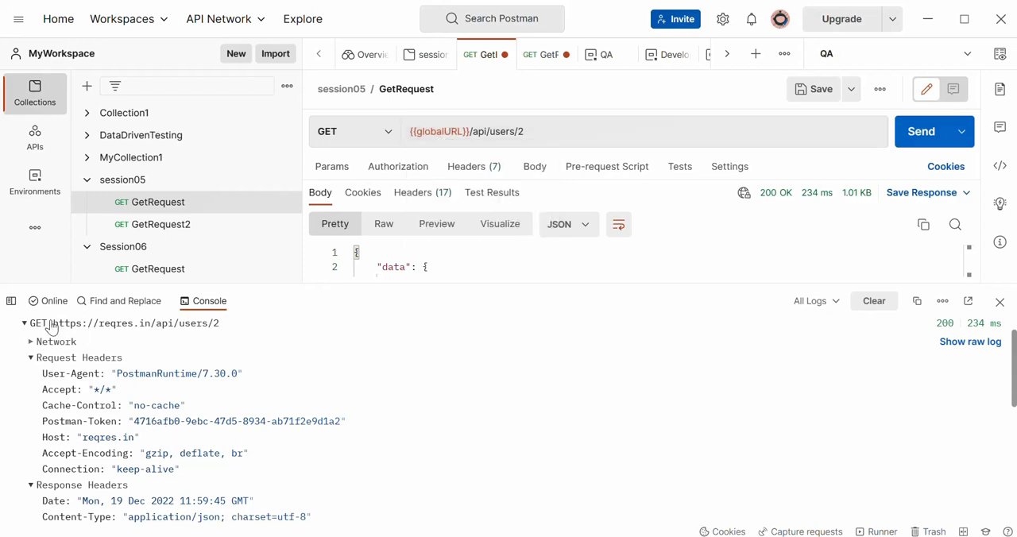
{"action": "left_click_drag", "start_coordinate": [51, 326], "coordinate": [157, 357]}
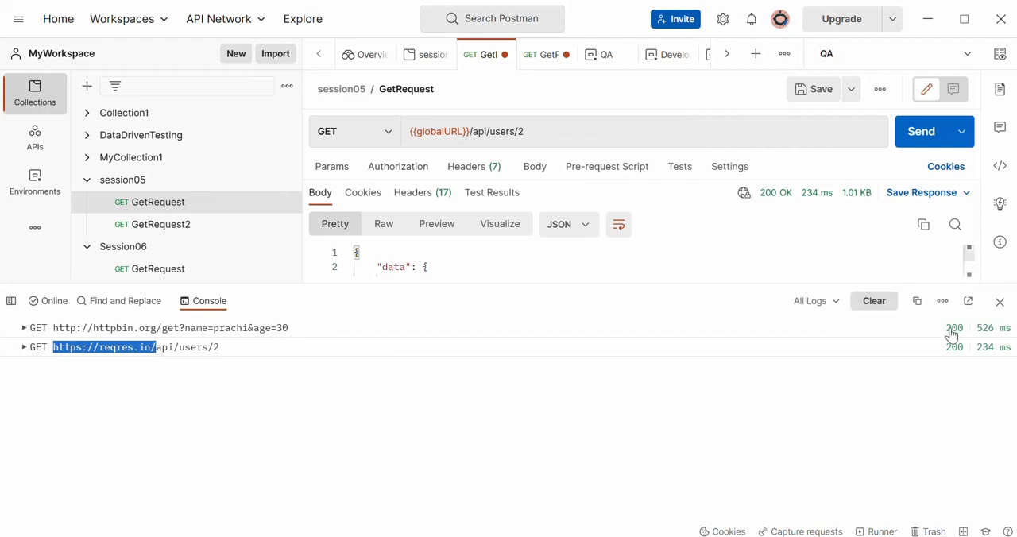
- Review the console's log-level filter choices and its additional display options
{"action": "left_click", "coordinate": [824, 308]}
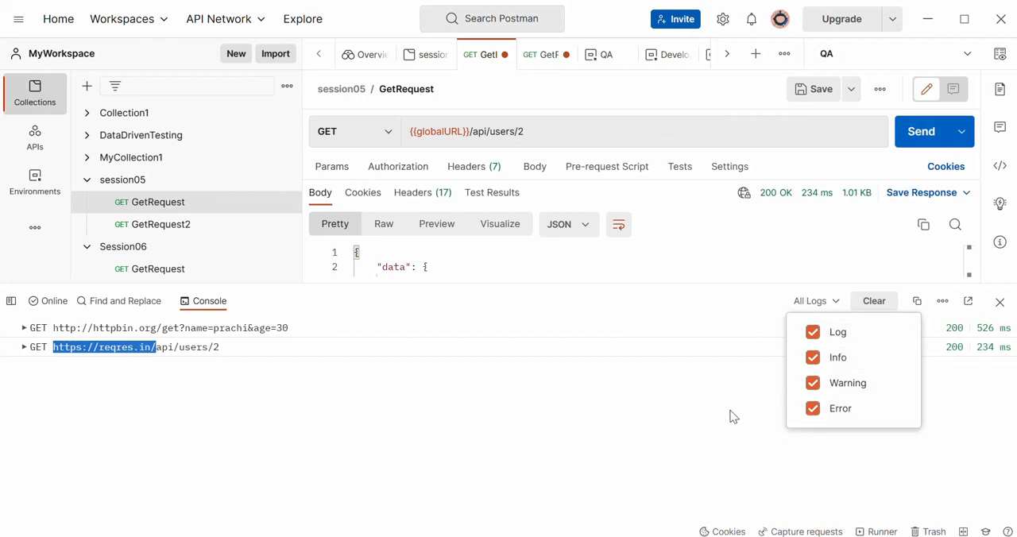
{"action": "left_click", "coordinate": [642, 391]}
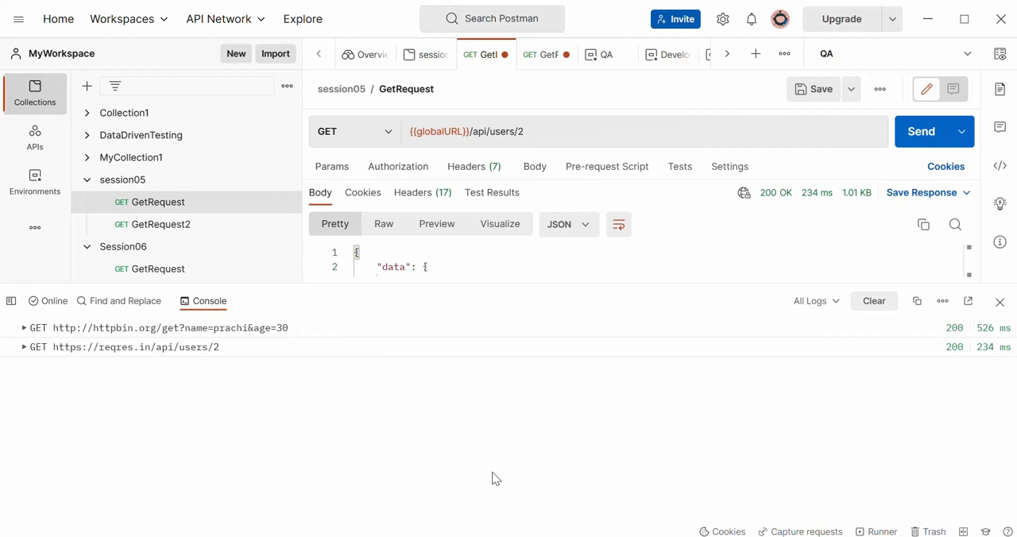
{"action": "left_click", "coordinate": [942, 301]}
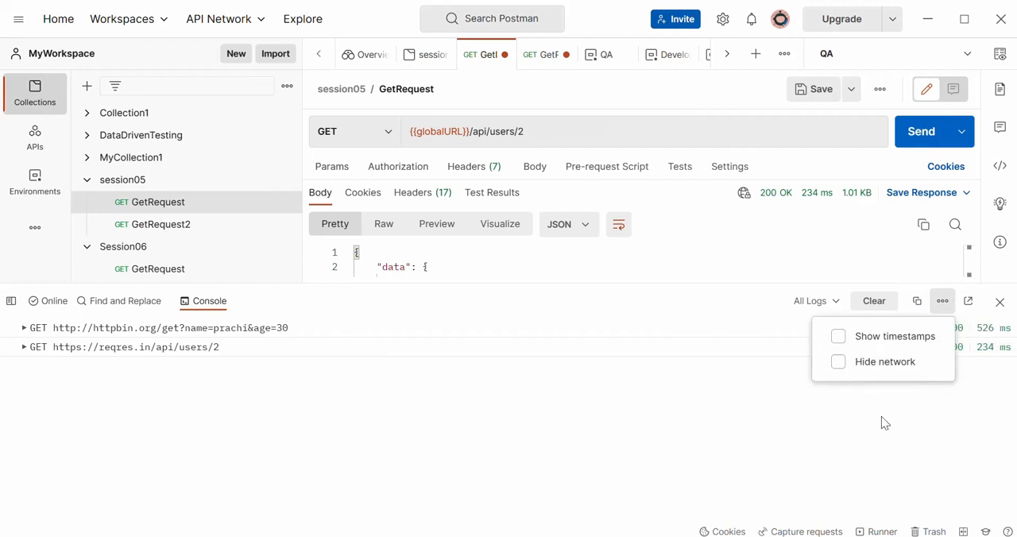
- Expand the reqres.in request's log entry and turn on timestamps in the console
{"action": "left_click", "coordinate": [26, 348]}
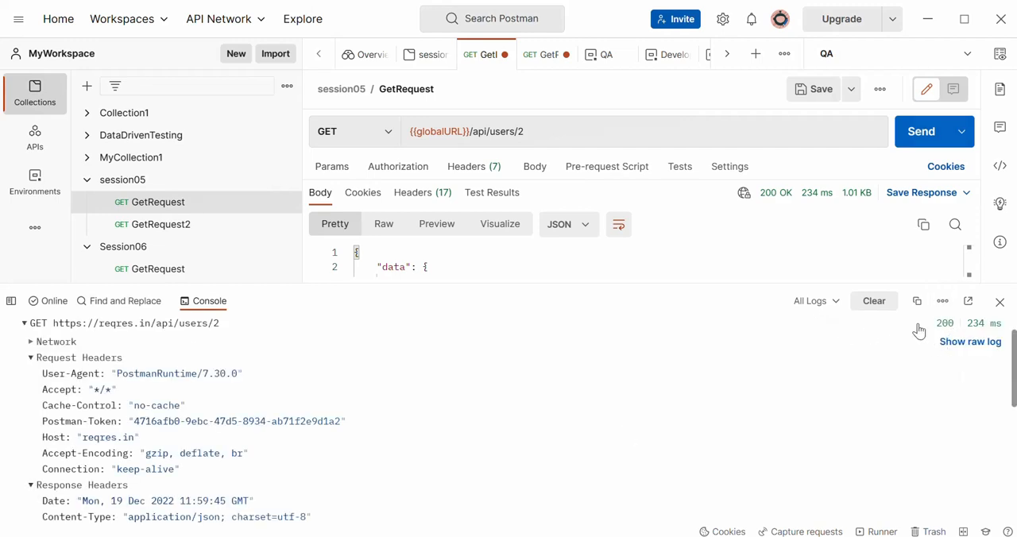
{"action": "left_click", "coordinate": [943, 301]}
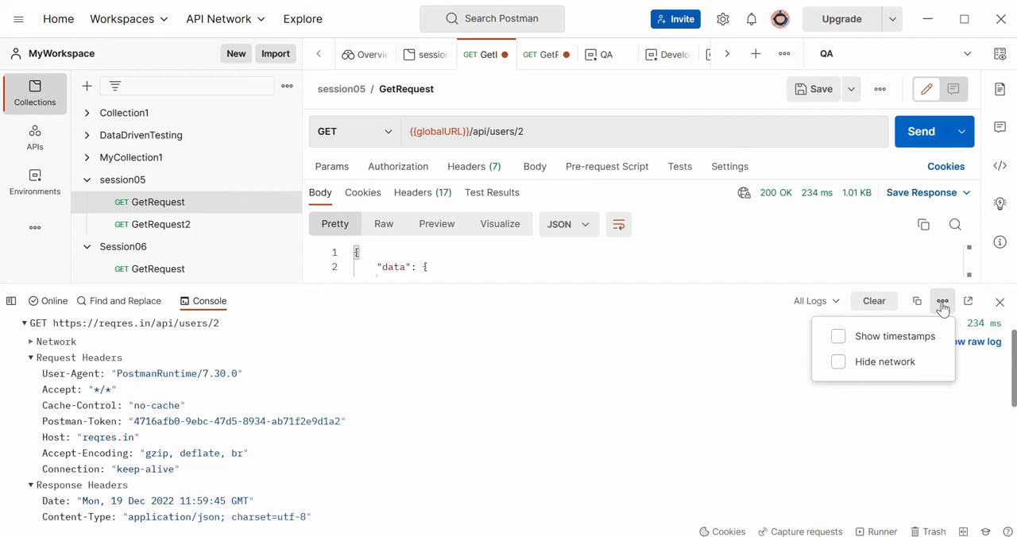
{"action": "left_click", "coordinate": [894, 337]}
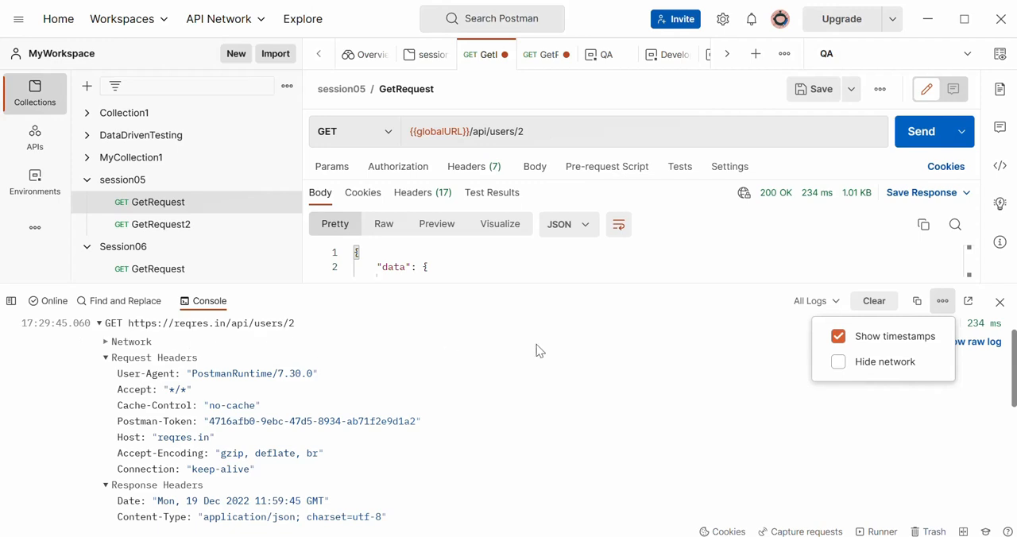
{"action": "left_click", "coordinate": [942, 301]}
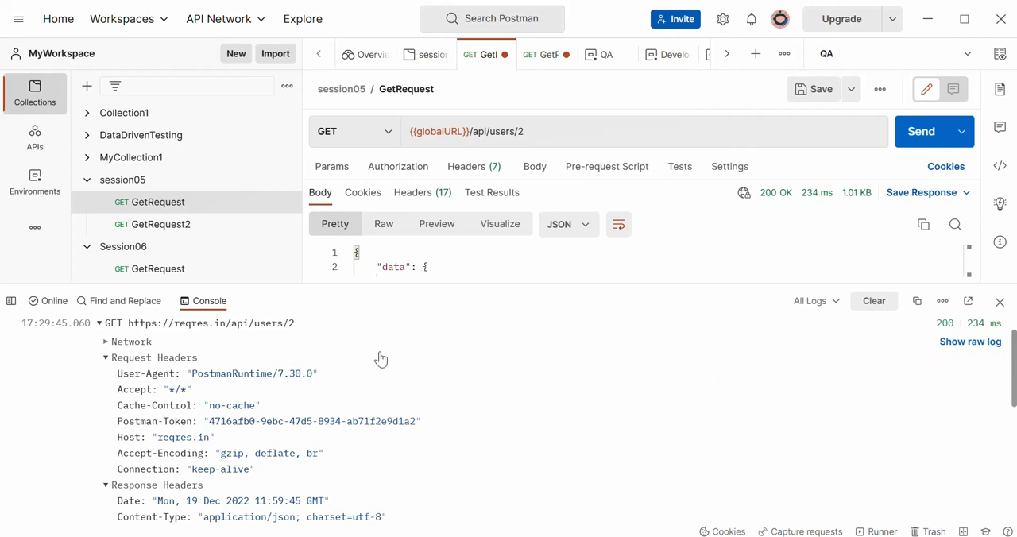
- Search everything in the workspace for "url" with Find and Replace, and review the matches in the open tabs
{"action": "left_click", "coordinate": [119, 301]}
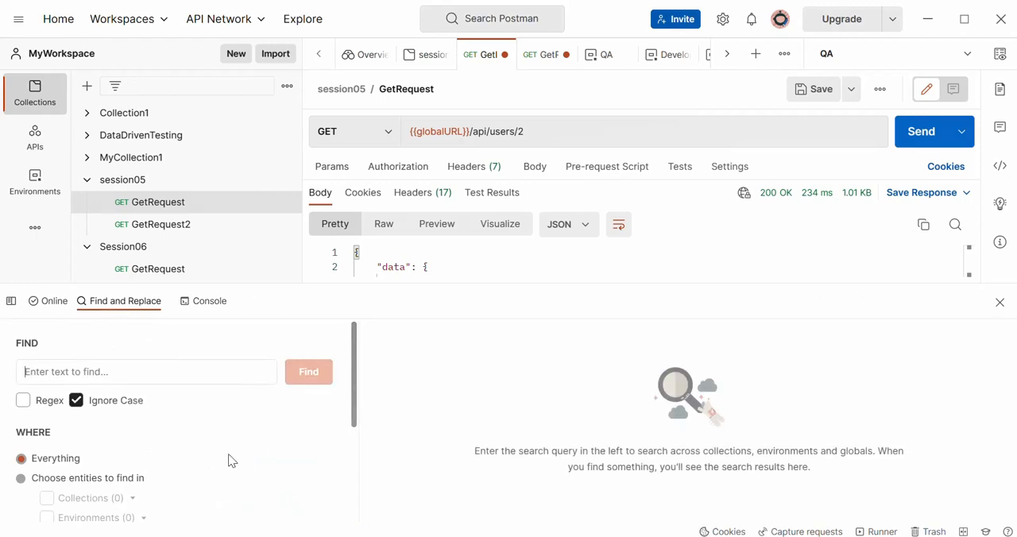
{"action": "left_click_drag", "start_coordinate": [355, 395], "coordinate": [353, 339]}
{"action": "left_click", "coordinate": [177, 368]}
{"action": "type", "text": "url"}
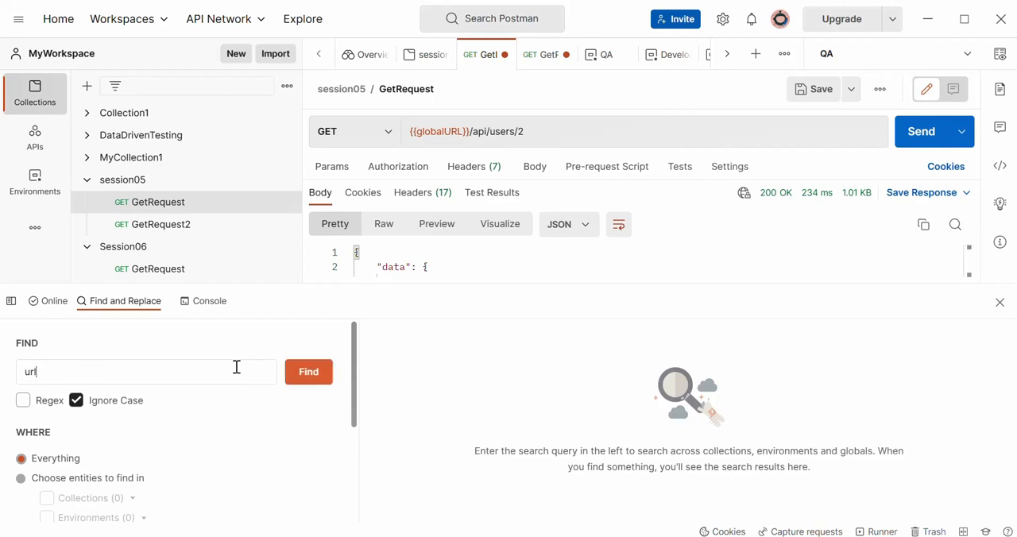
{"action": "left_click", "coordinate": [312, 383]}
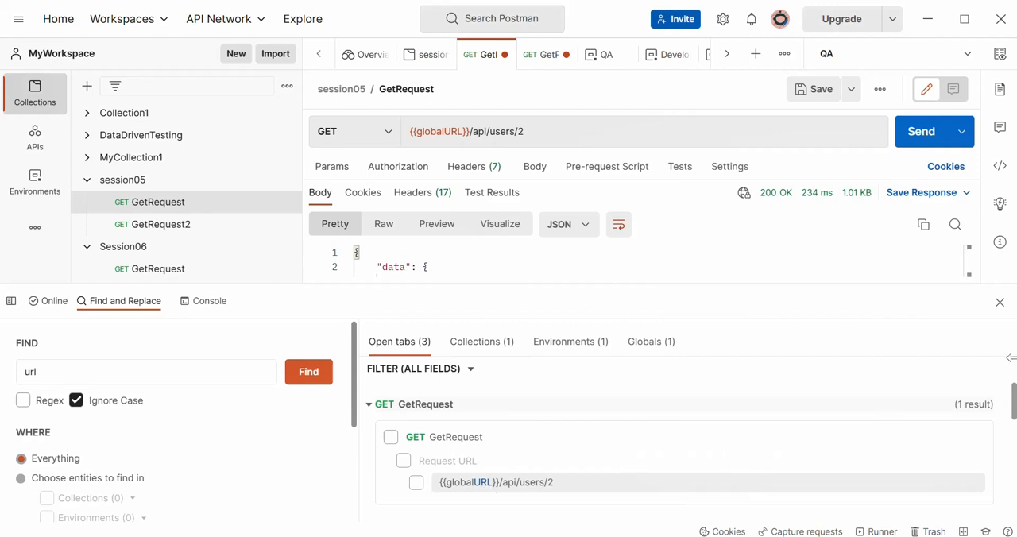
{"action": "scroll", "coordinate": [684, 445], "scroll_direction": "down", "scroll_amount": 3}
{"action": "scroll", "coordinate": [683, 445], "scroll_direction": "up", "scroll_amount": 3}
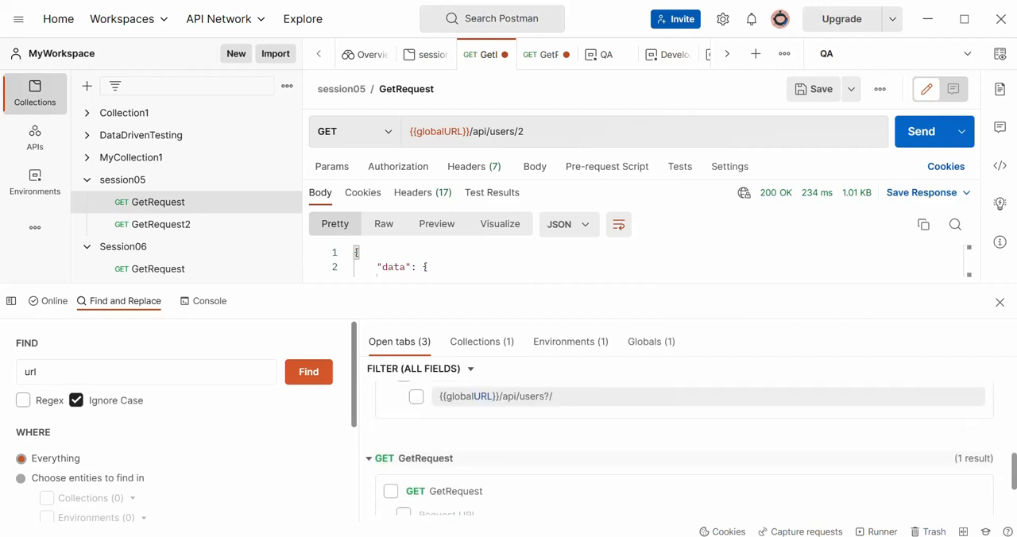
- Return to the console, close it, and open the Session06 collection
{"action": "left_click", "coordinate": [208, 303]}
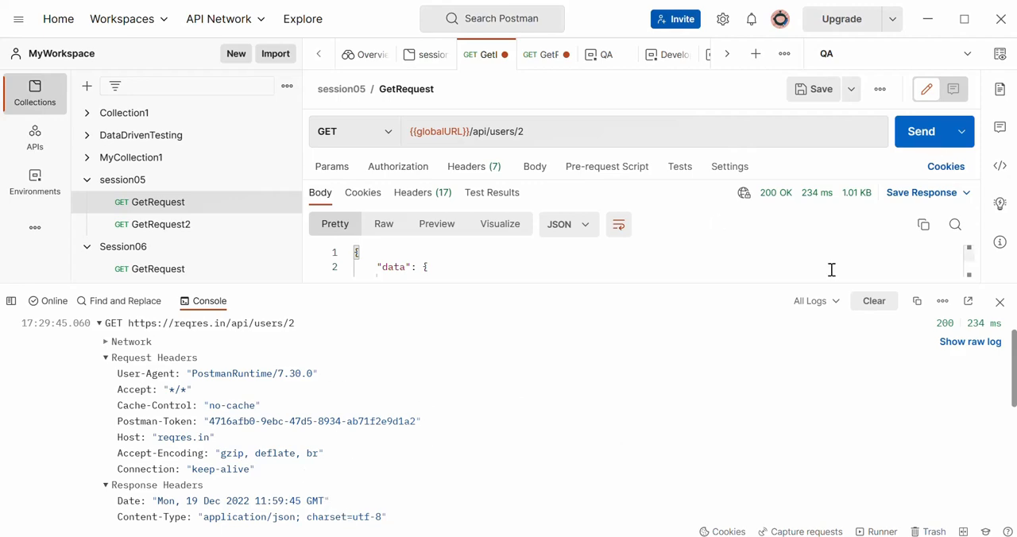
{"action": "left_click", "coordinate": [1001, 303]}
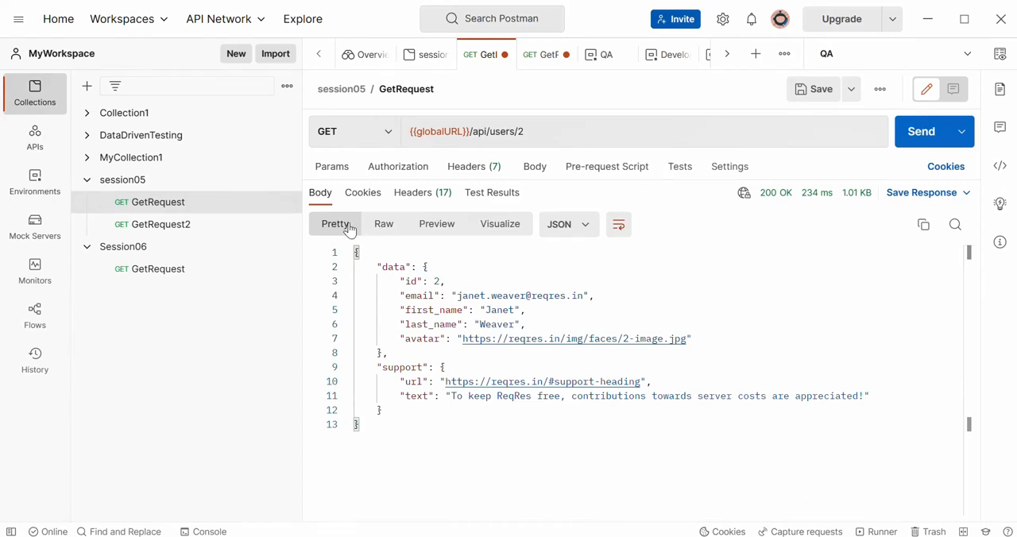
{"action": "left_click", "coordinate": [129, 254]}
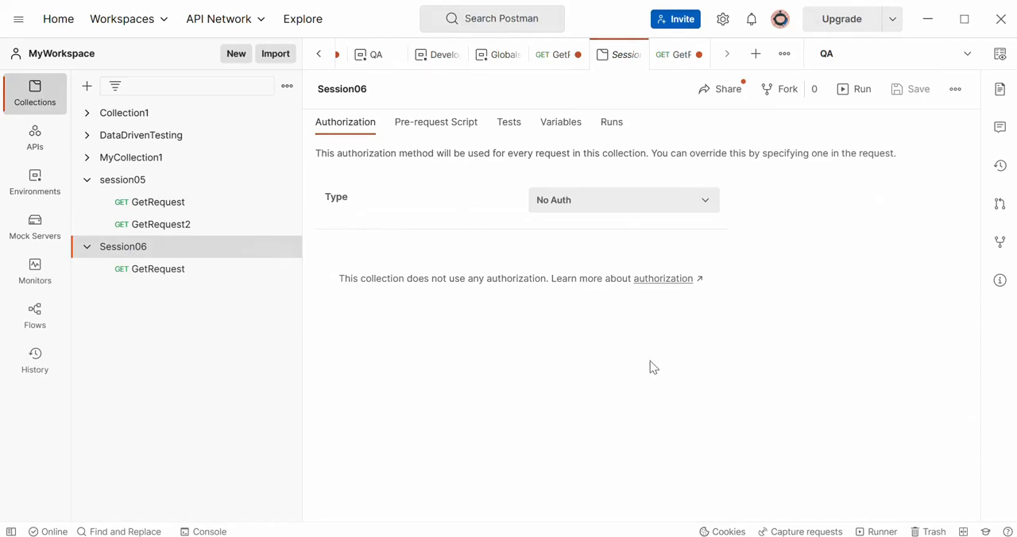
- Switch to httpbin.org in the browser, collapse the HTTP Methods section and expand Status codes
{"action": "left_click", "coordinate": [491, 536]}
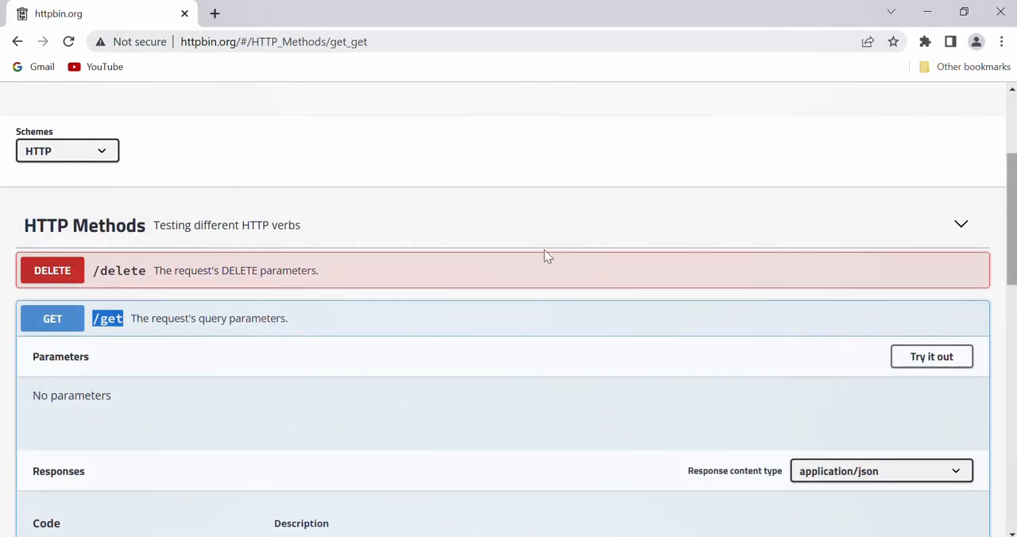
{"action": "left_click", "coordinate": [111, 228]}
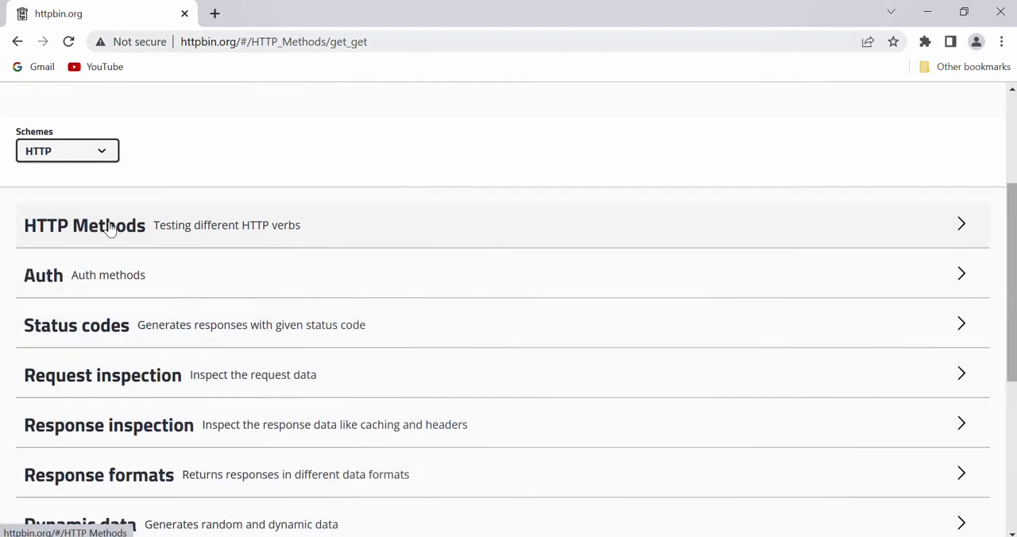
{"action": "left_click", "coordinate": [99, 333]}
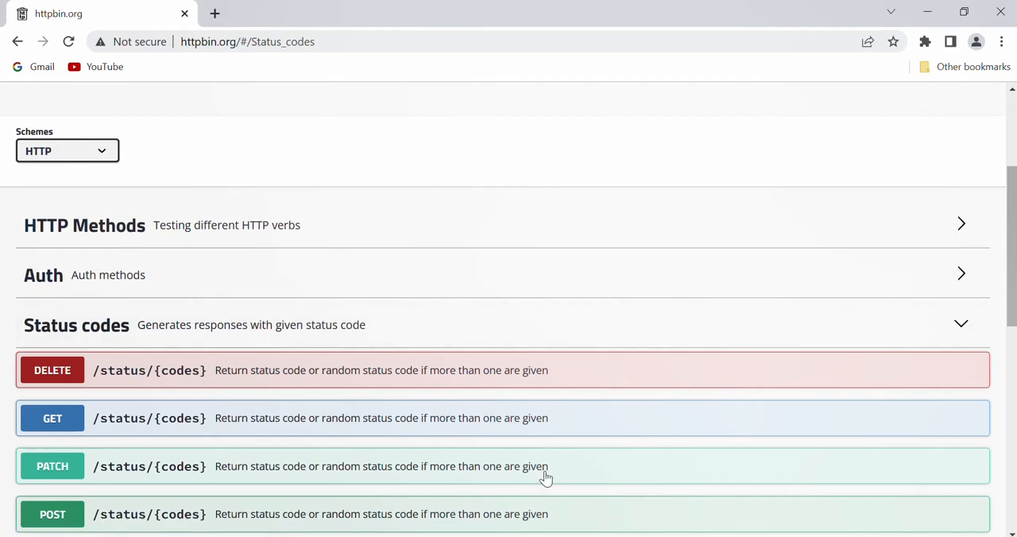
- Switch back to Postman and create a new request that uses the GET method
{"action": "key", "text": "alt+Tab"}
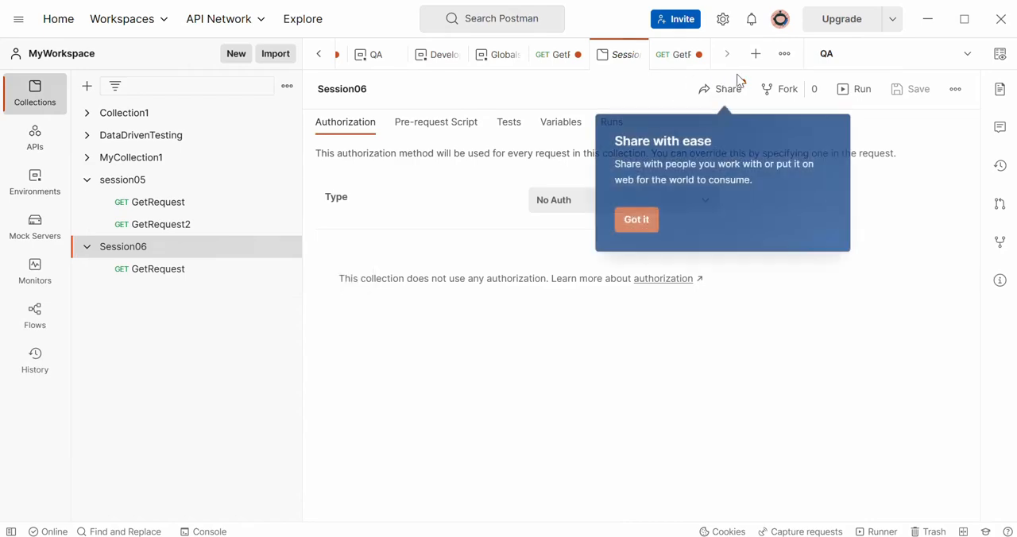
{"action": "left_click", "coordinate": [757, 54]}
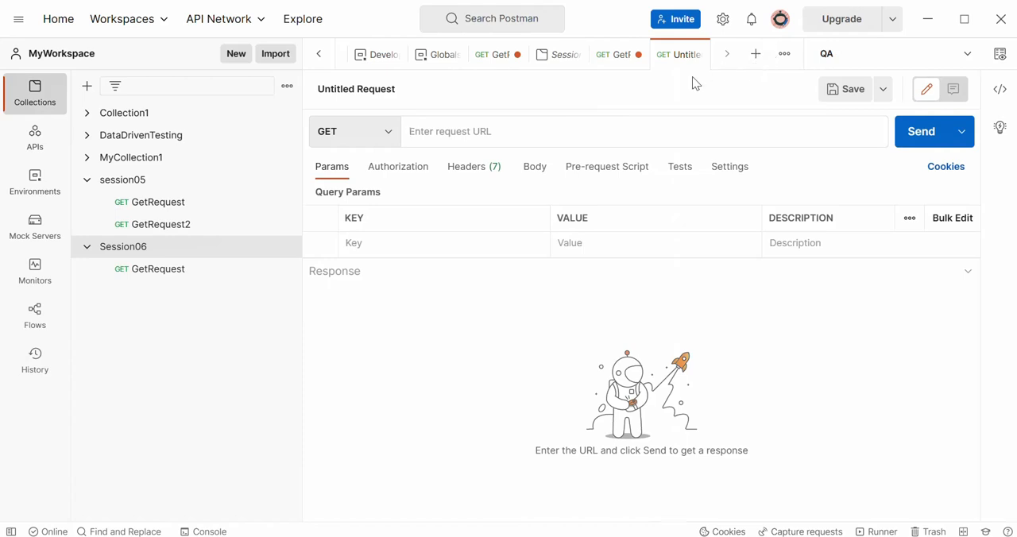
{"action": "left_click", "coordinate": [345, 88]}
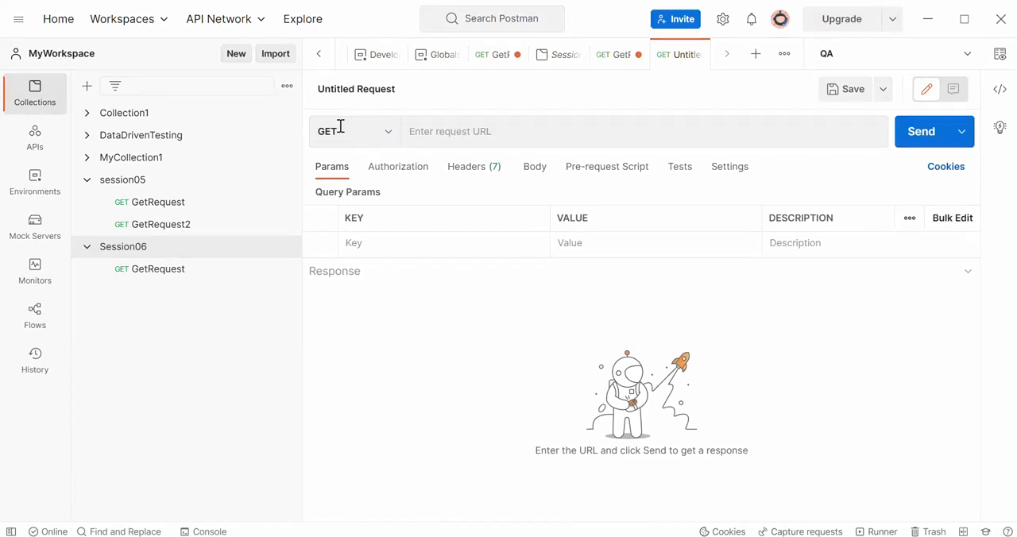
{"action": "left_click", "coordinate": [390, 135]}
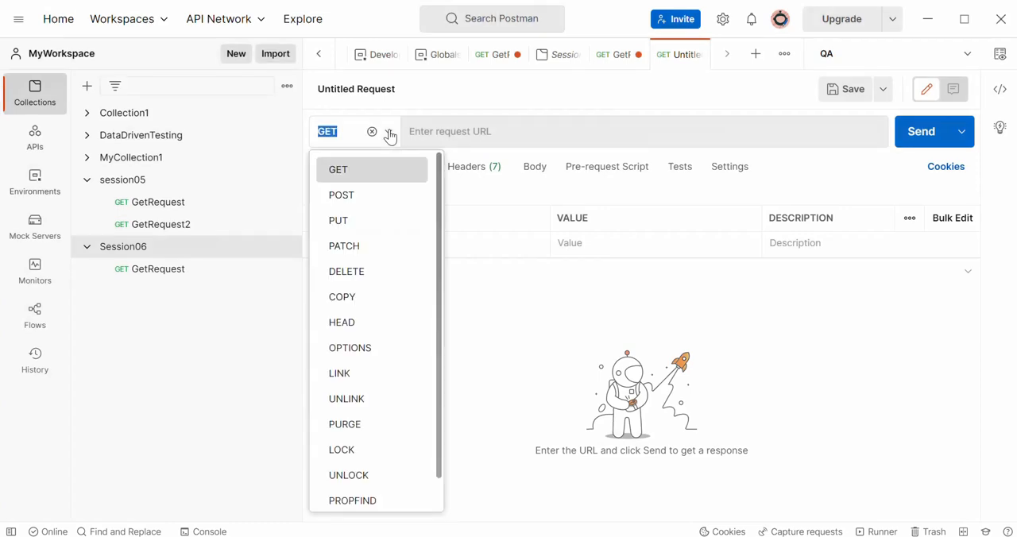
{"action": "left_click", "coordinate": [356, 175]}
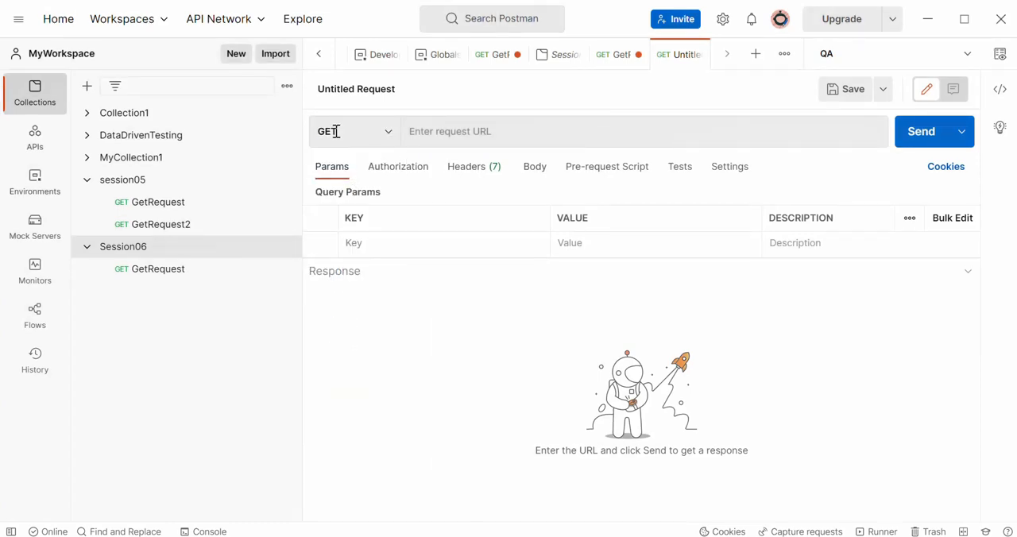
{"action": "left_click", "coordinate": [451, 131]}
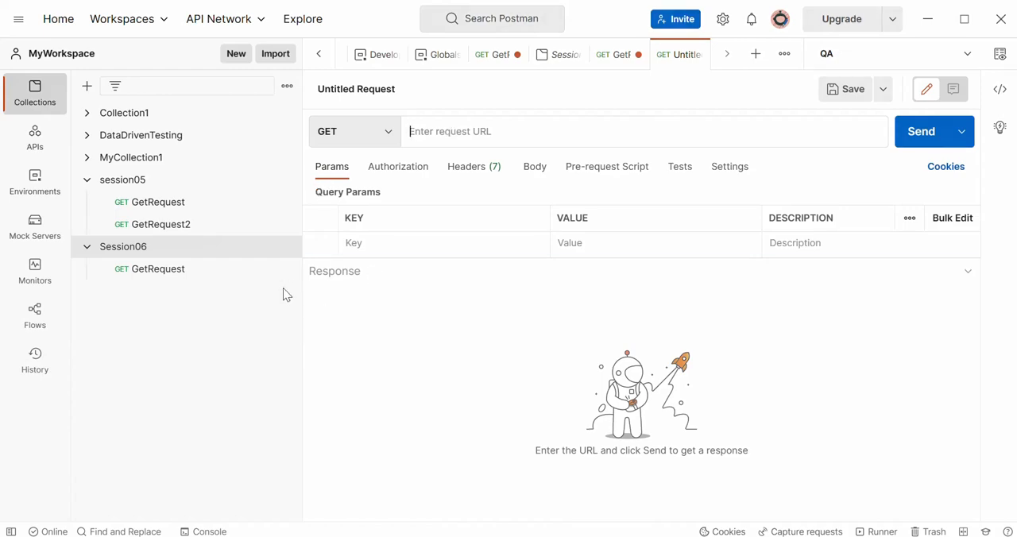
{"action": "left_click", "coordinate": [171, 269]}
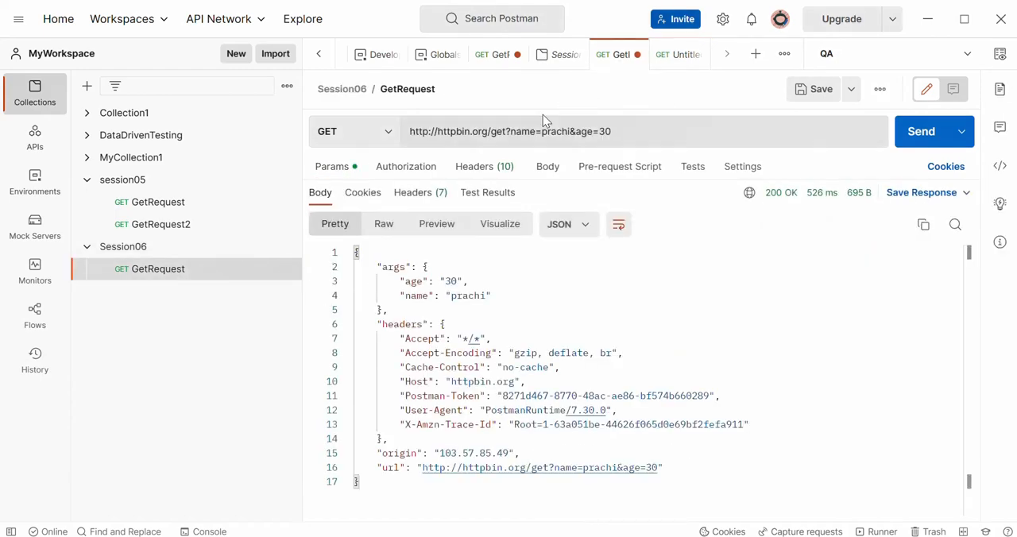
{"action": "left_click_drag", "start_coordinate": [488, 134], "coordinate": [396, 145]}
{"action": "key", "text": "ctrl+c"}
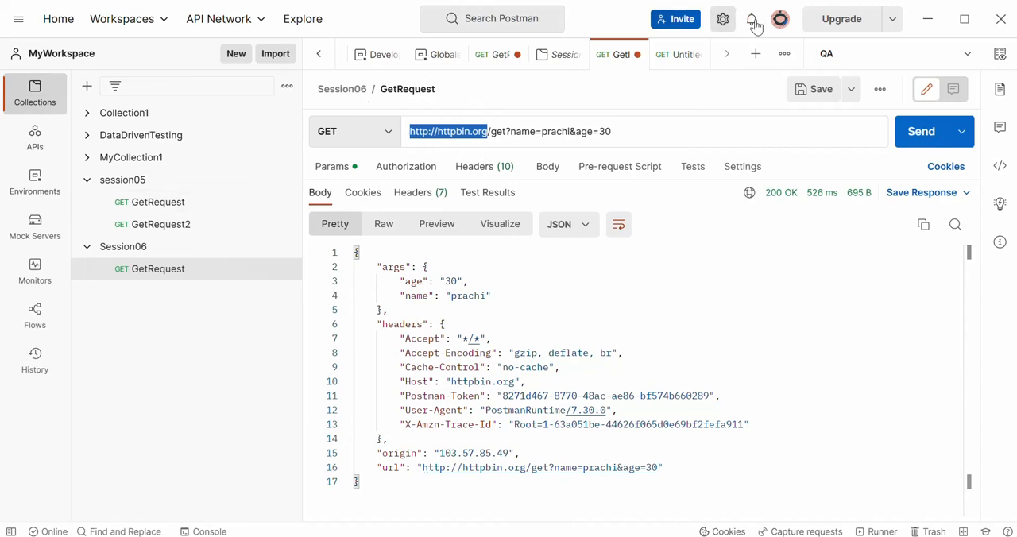
{"action": "left_click", "coordinate": [677, 55]}
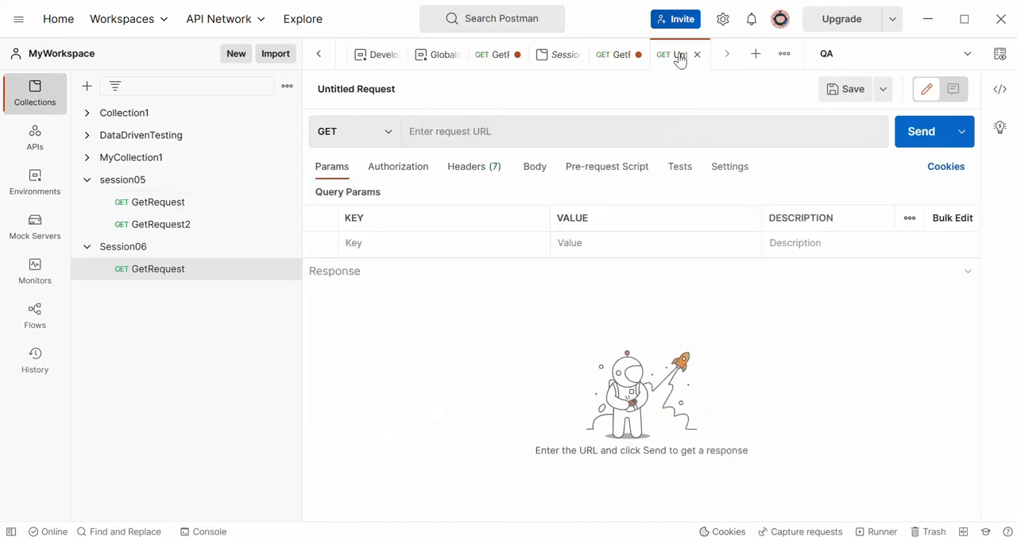
{"action": "left_click", "coordinate": [468, 130]}
{"action": "key", "text": "ctrl+v"}
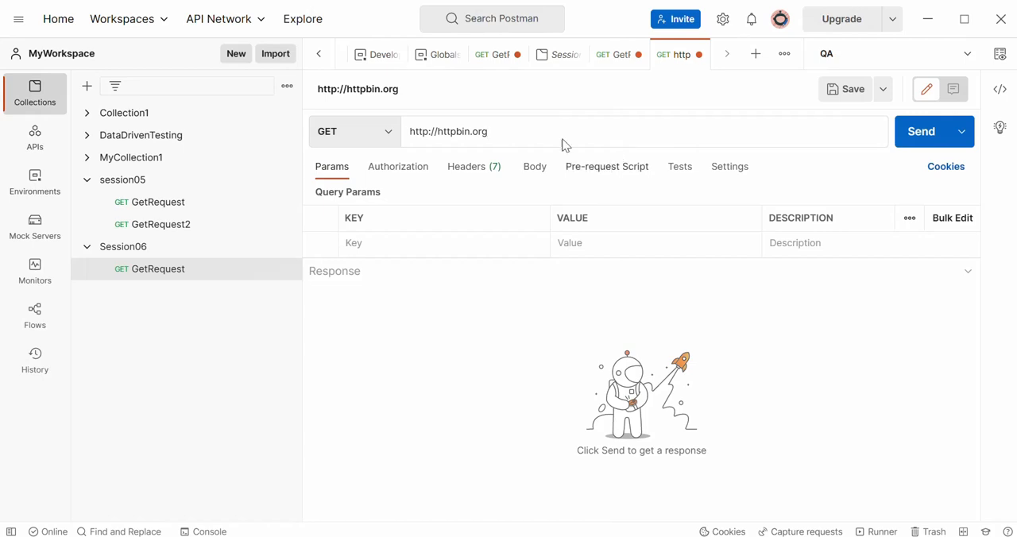
{"action": "left_click_drag", "start_coordinate": [492, 133], "coordinate": [389, 139]}
{"action": "left_click_drag", "start_coordinate": [487, 132], "coordinate": [434, 133]}
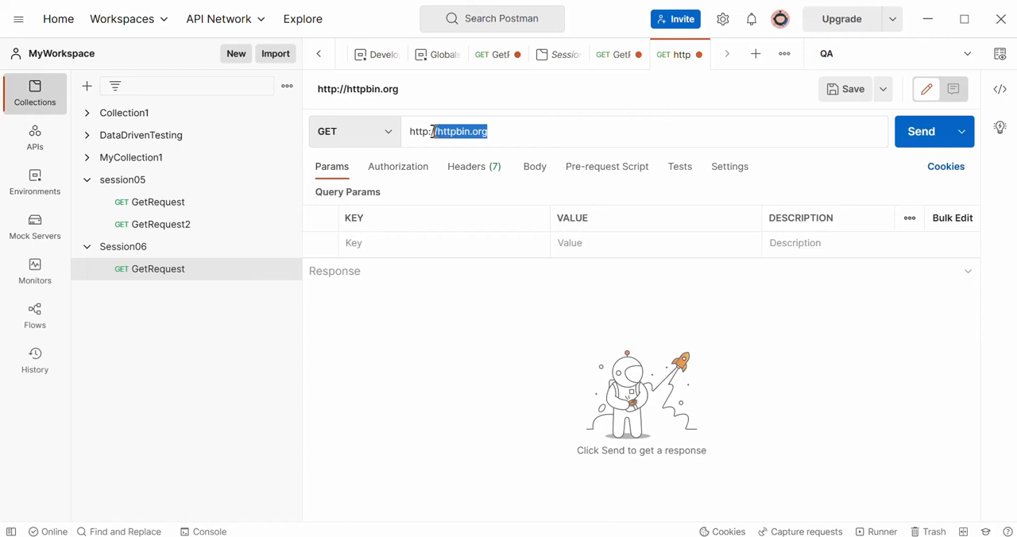
{"action": "left_click", "coordinate": [532, 132]}
{"action": "type", "text": "/"}
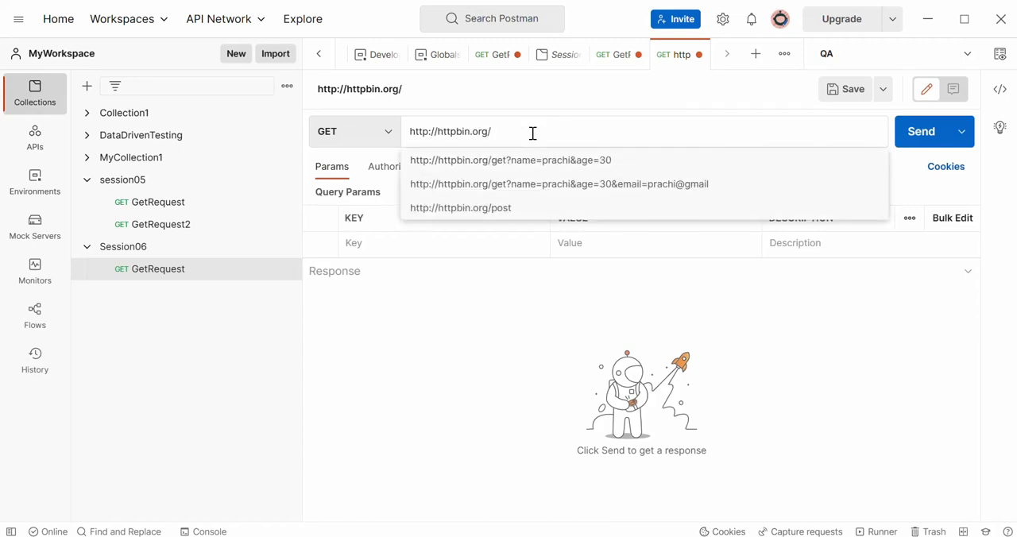
{"action": "type", "text": "status"}
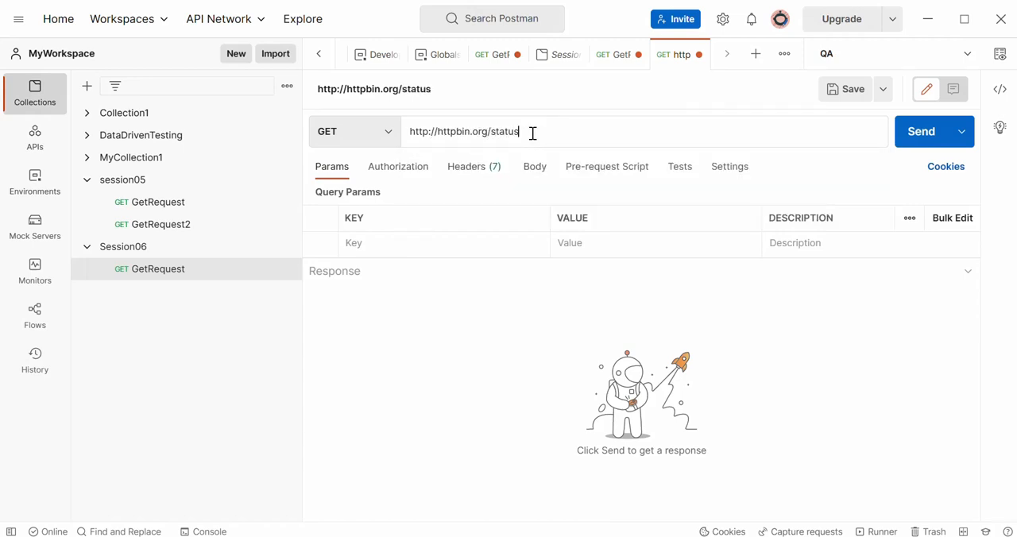
{"action": "key", "text": "alt+Tab"}
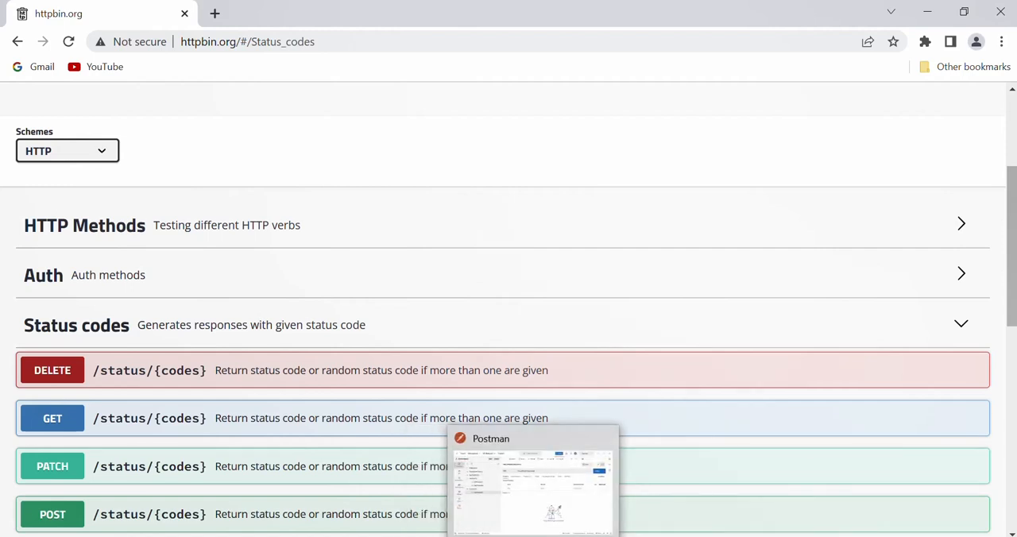
{"action": "left_click", "coordinate": [531, 536]}
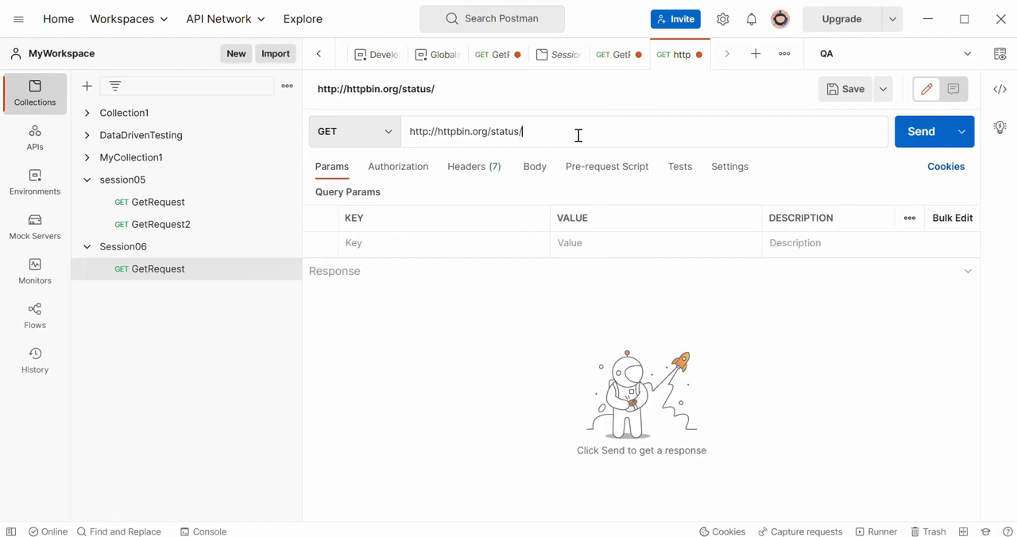
{"action": "type", "text": "00"}
- Compare the URL's code with the GET endpoint on httpbin.org, send the request in Postman and view its response status description
{"action": "left_click_drag", "start_coordinate": [545, 134], "coordinate": [524, 133]}
{"action": "left_click", "coordinate": [503, 536]}
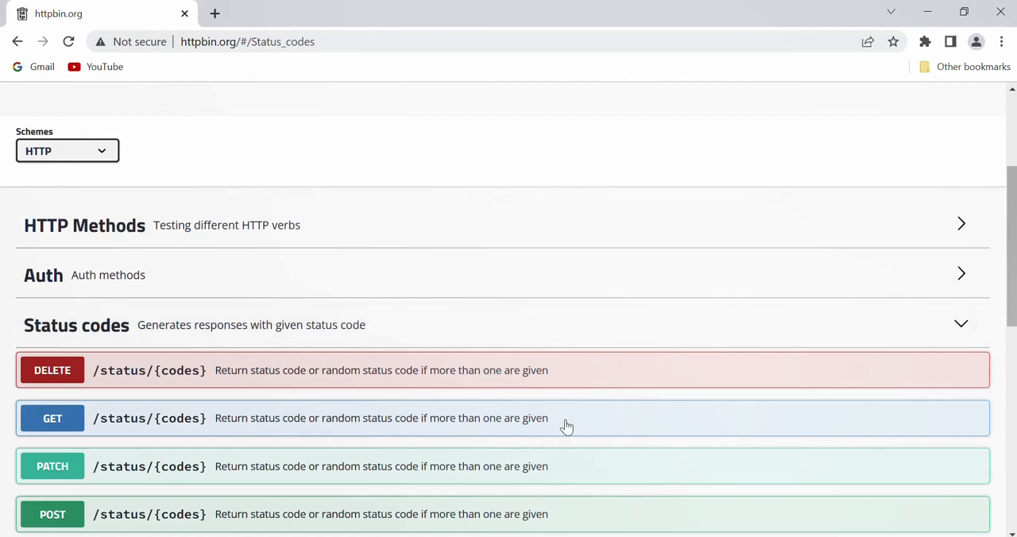
{"action": "key", "text": "alt+Tab"}
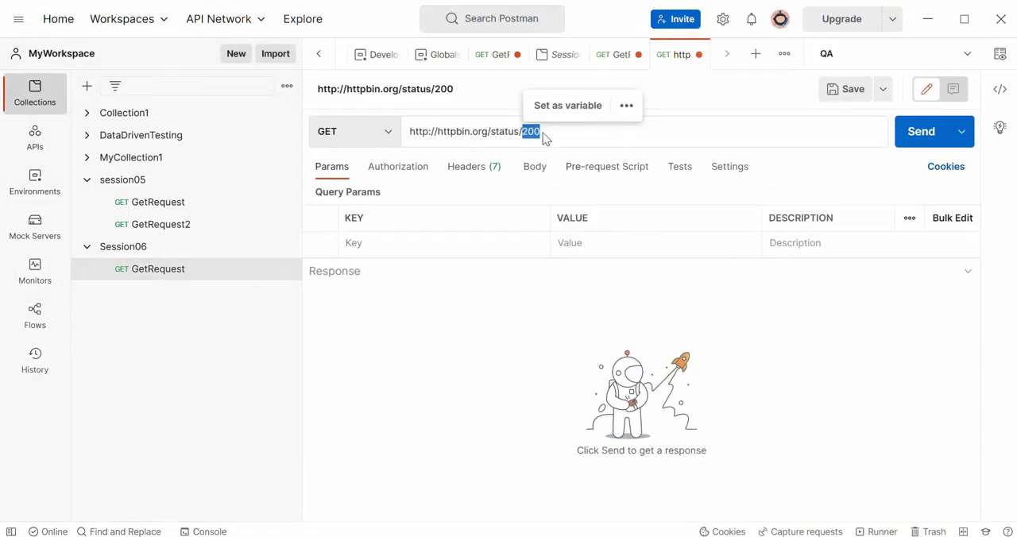
{"action": "left_click", "coordinate": [922, 133]}
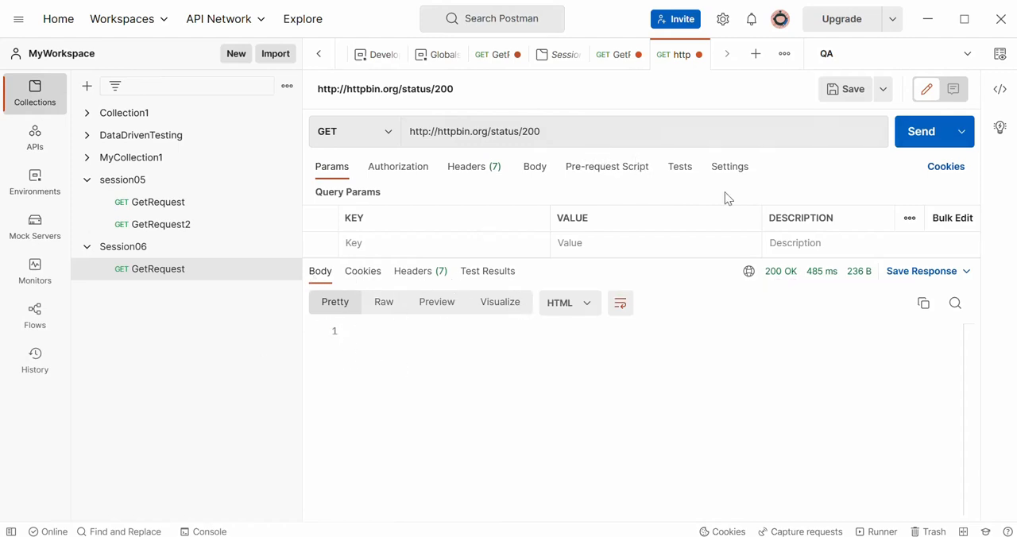
{"action": "mouse_move", "coordinate": [782, 282]}
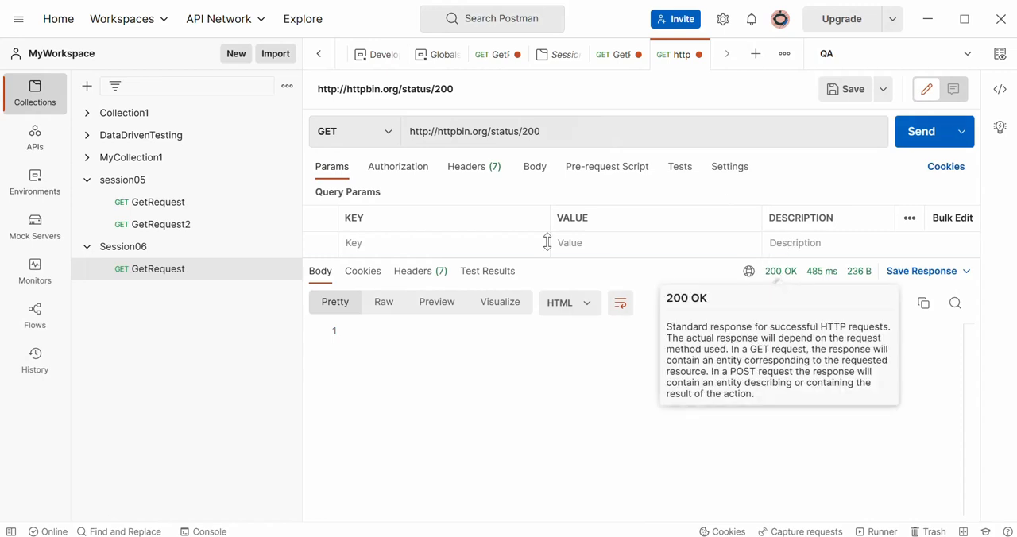
{"action": "double_click", "coordinate": [530, 131]}
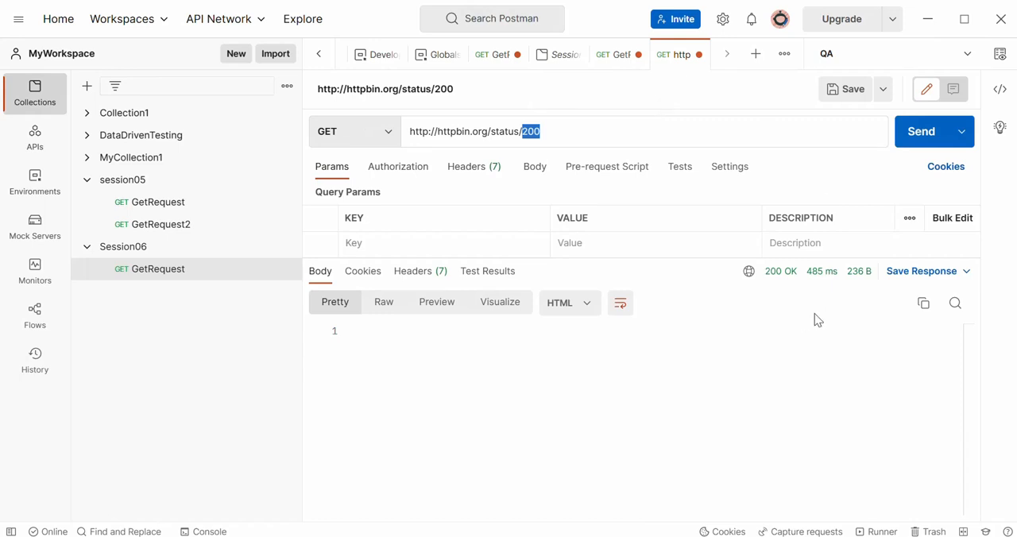
{"action": "mouse_move", "coordinate": [785, 284]}
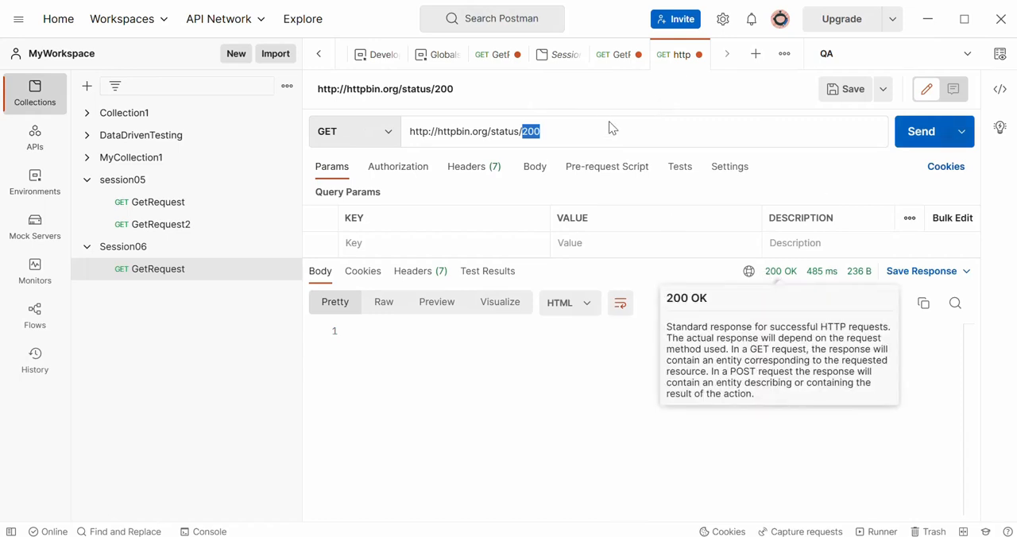
{"action": "left_click", "coordinate": [561, 127]}
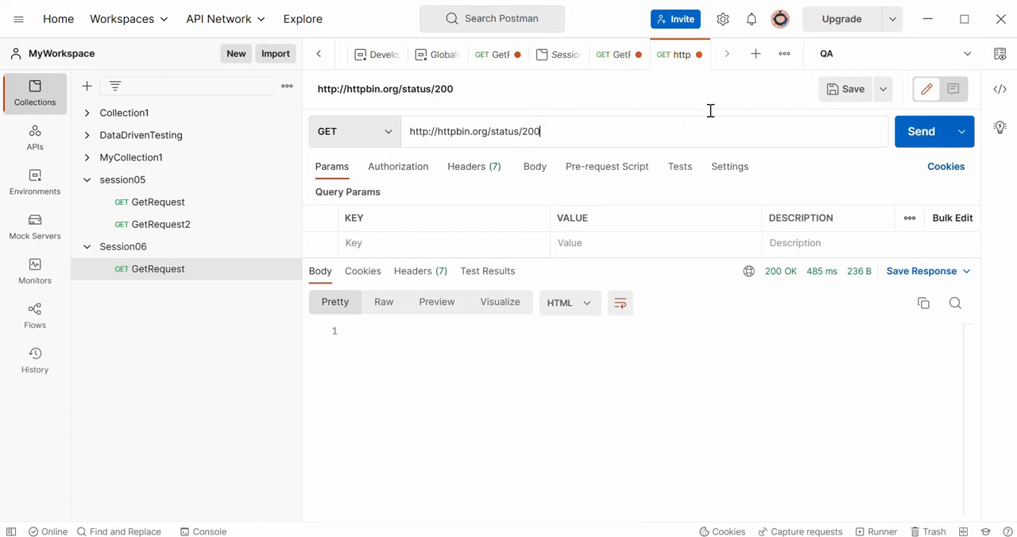
- Save the request as GetStatus in the Session06 collection
{"action": "left_click", "coordinate": [848, 93]}
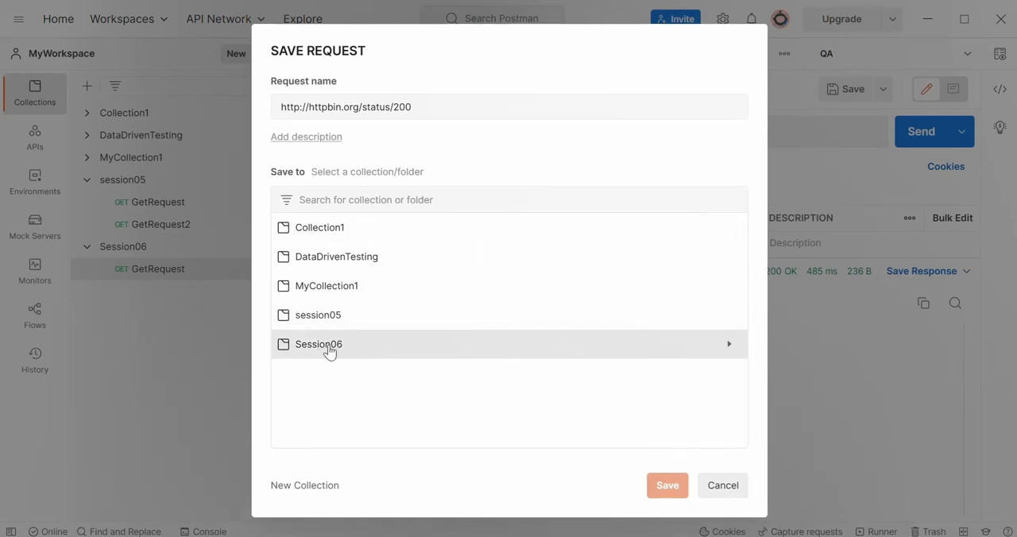
{"action": "left_click", "coordinate": [329, 352]}
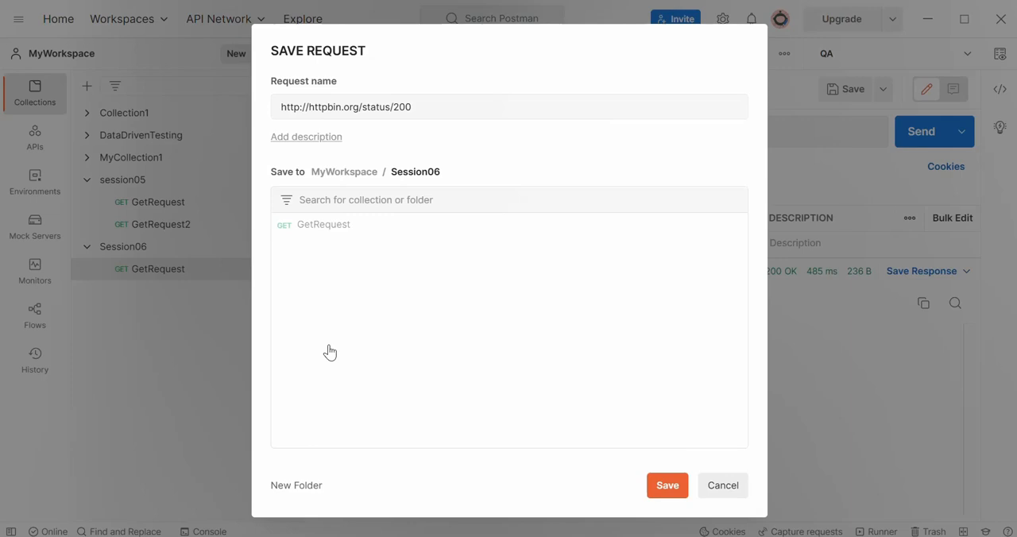
{"action": "left_click_drag", "start_coordinate": [419, 107], "coordinate": [180, 127]}
{"action": "type", "text": "G"}
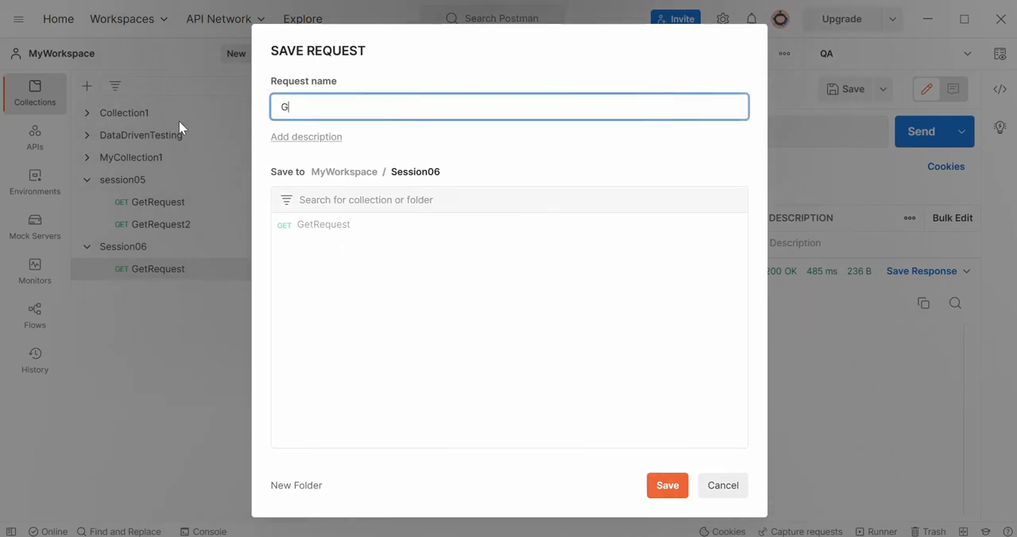
{"action": "type", "text": "etStatus"}
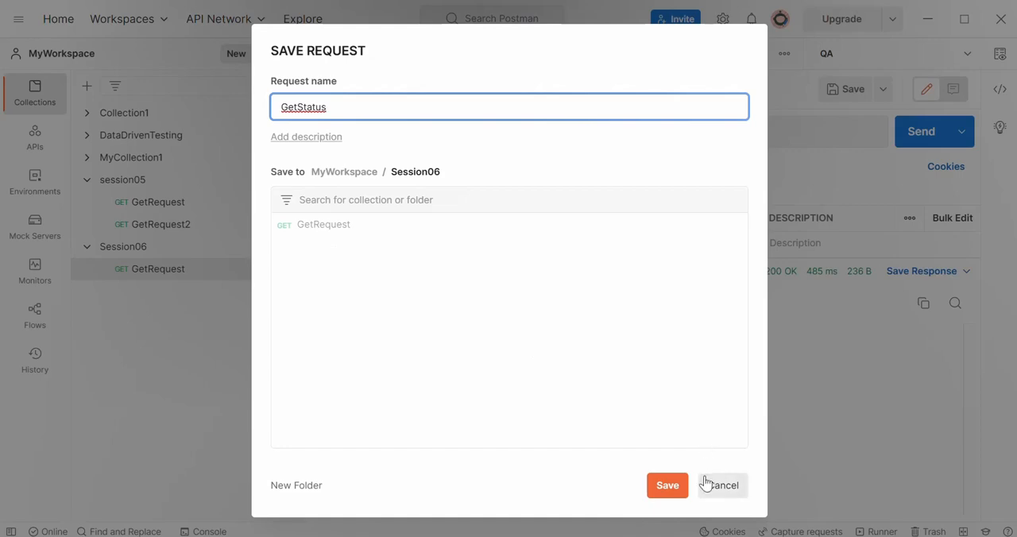
{"action": "left_click", "coordinate": [671, 488]}
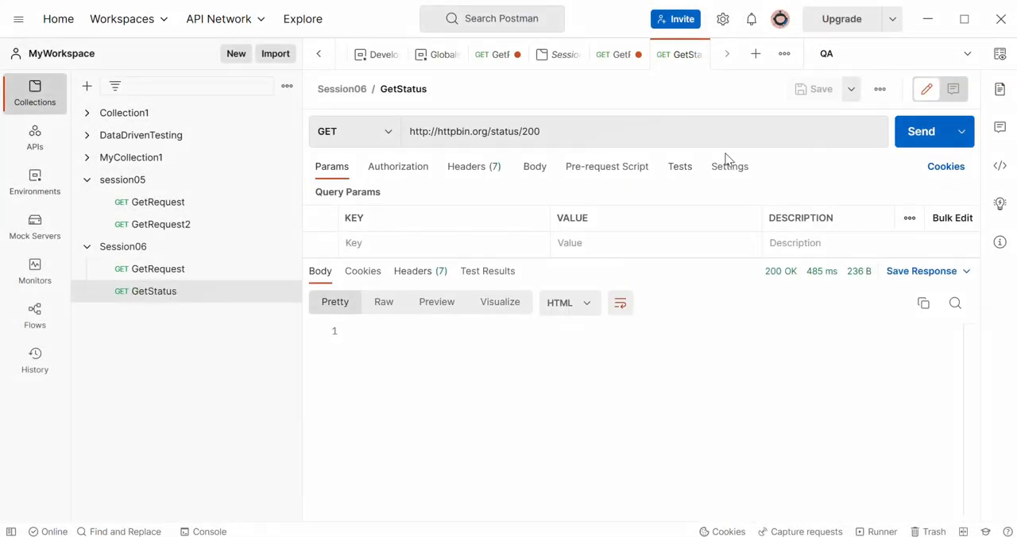
- Change the status code in GetStatus's URL to 401, send the request and view the response status
{"action": "left_click", "coordinate": [548, 135]}
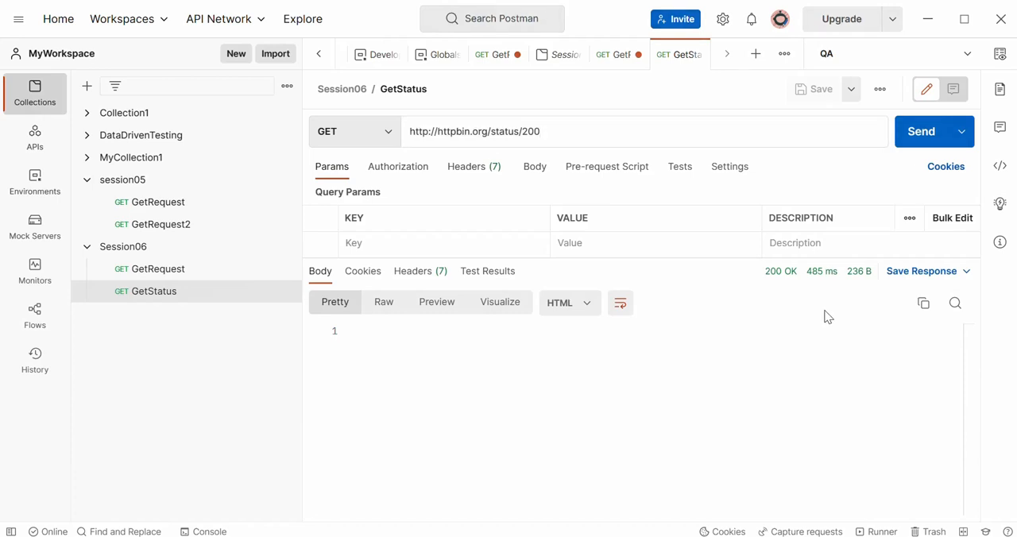
{"action": "key", "text": "BackSpace"}
{"action": "key", "text": "BackSpace"}
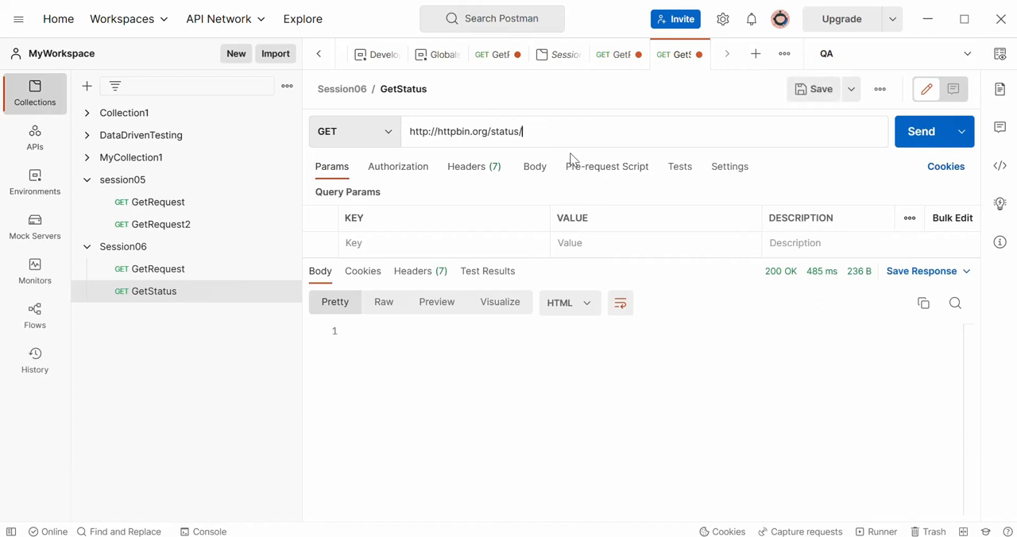
{"action": "type", "text": "401"}
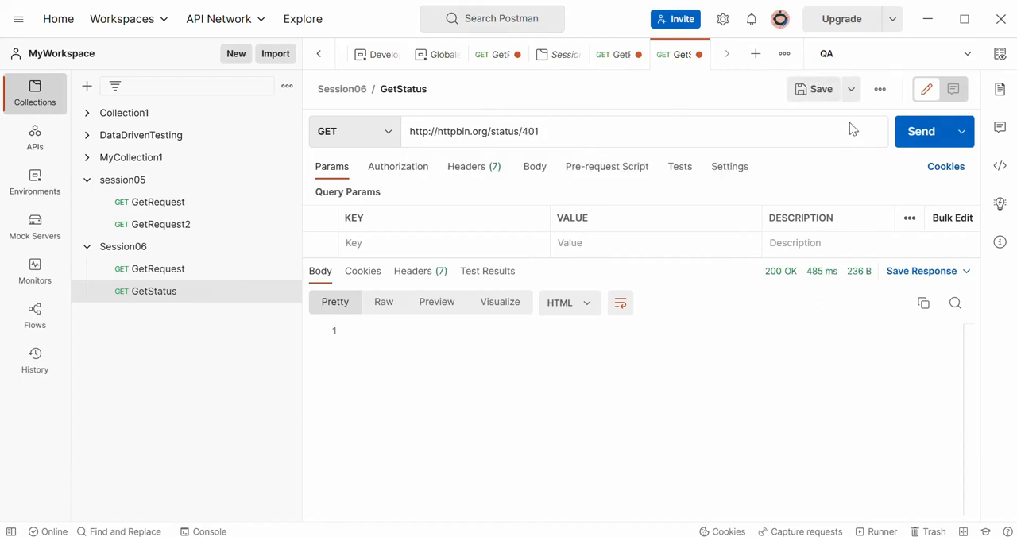
{"action": "left_click", "coordinate": [925, 137]}
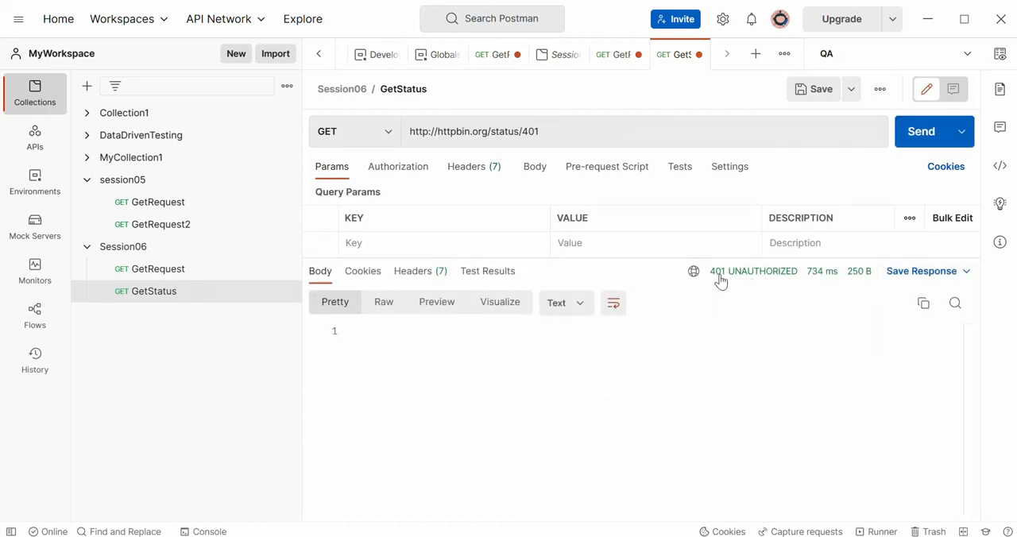
{"action": "mouse_move", "coordinate": [793, 279]}
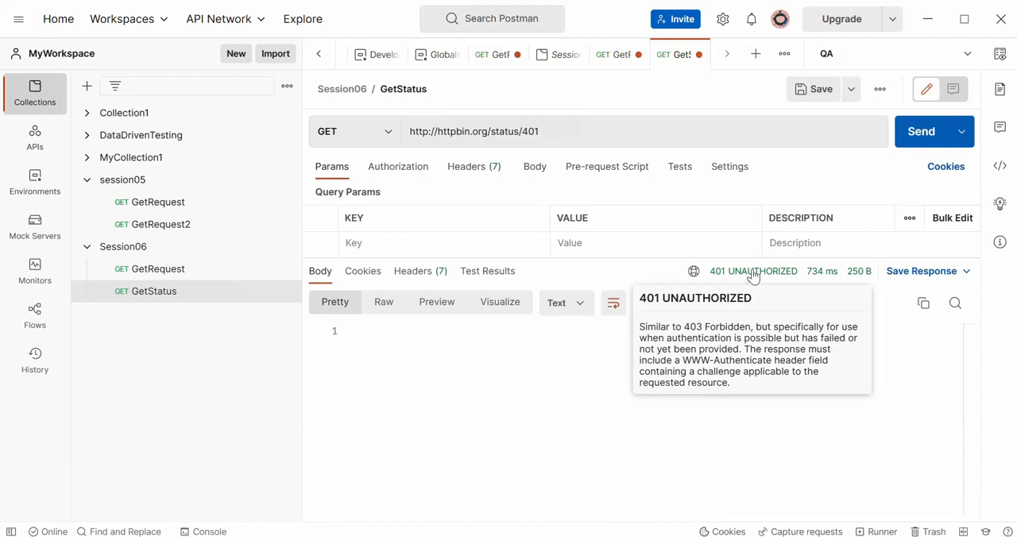
- Set the status code in GetStatus's URL to 502 and send the request
{"action": "left_click", "coordinate": [558, 130]}
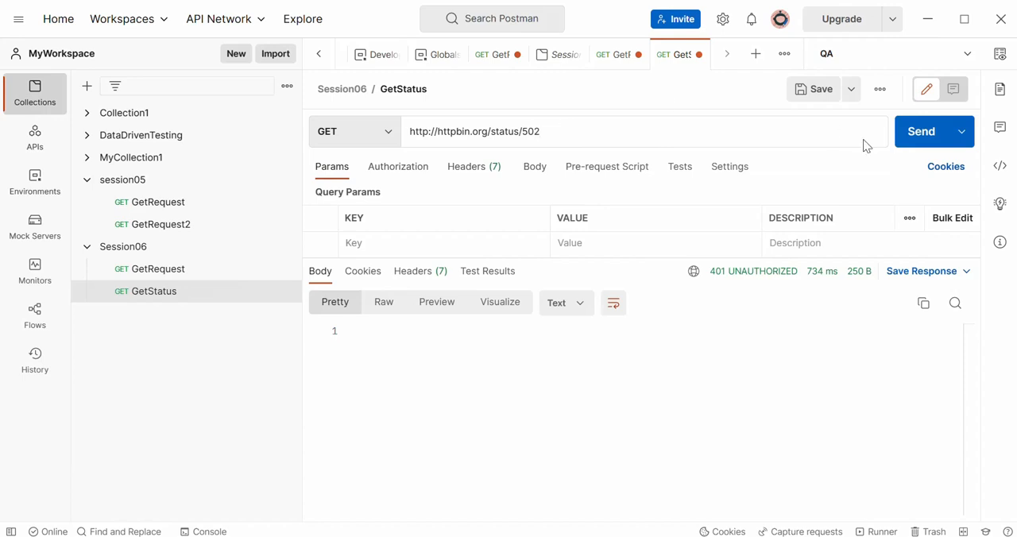
{"action": "left_click", "coordinate": [920, 139]}
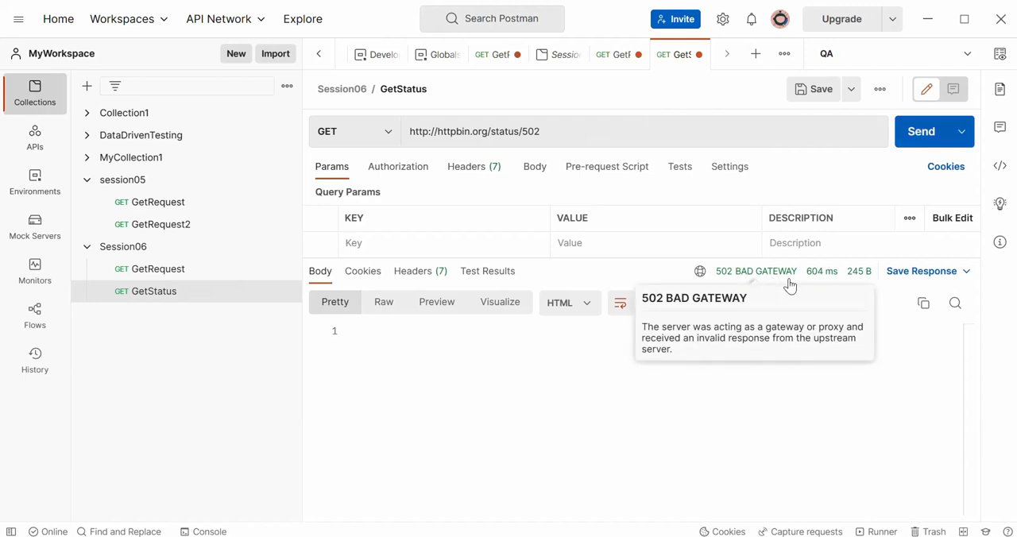
{"action": "left_click", "coordinate": [557, 132]}
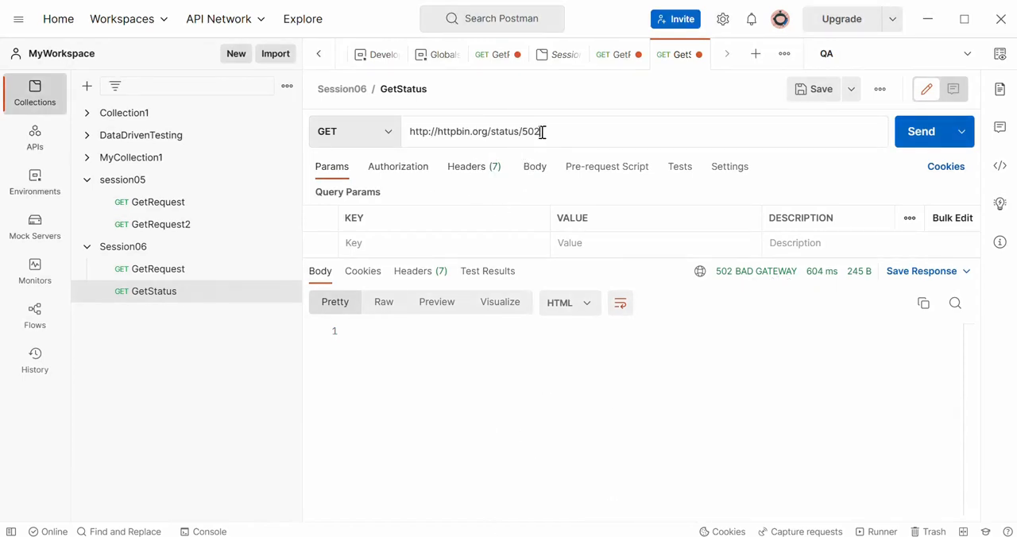
{"action": "left_click_drag", "start_coordinate": [539, 133], "coordinate": [517, 133]}
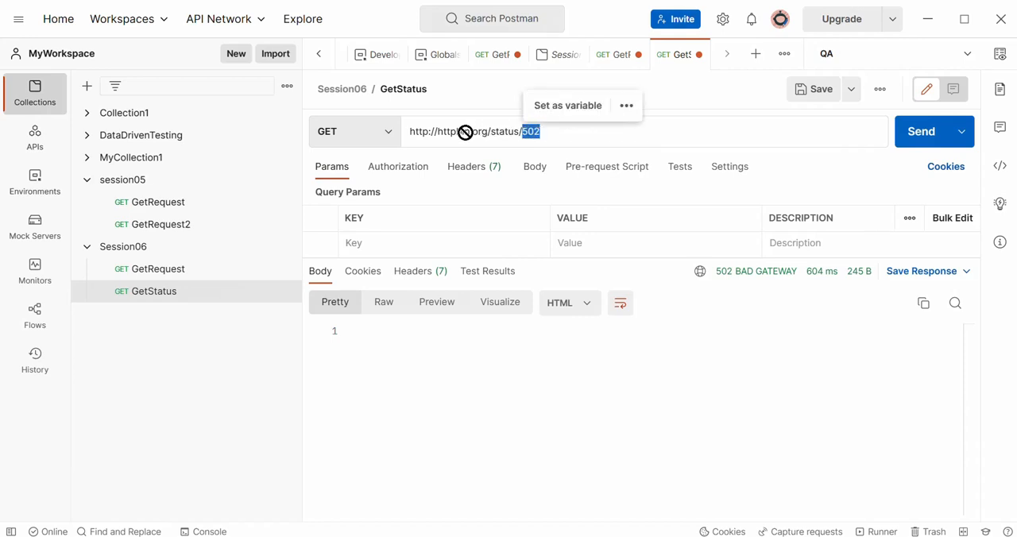
{"action": "left_click", "coordinate": [555, 132]}
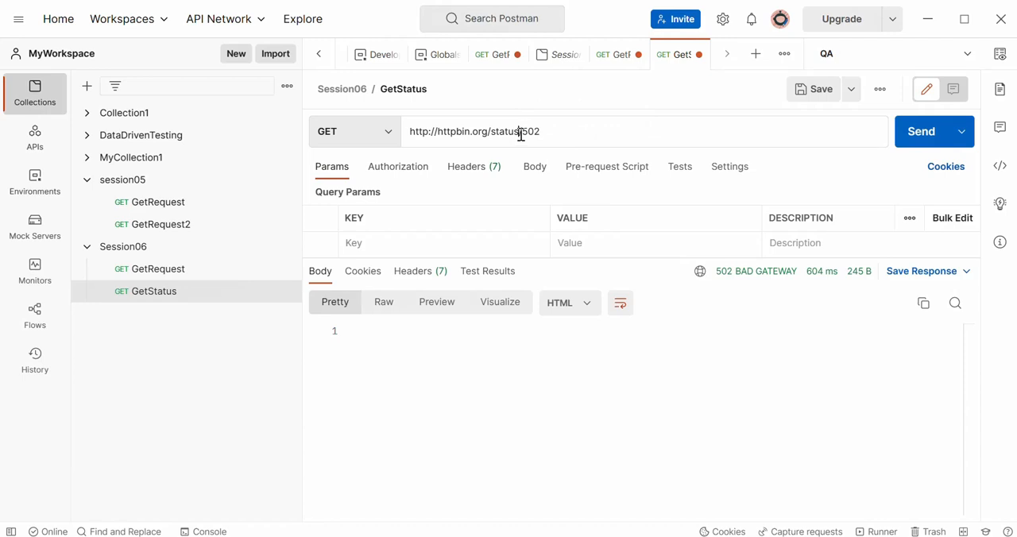
{"action": "left_click_drag", "start_coordinate": [520, 134], "coordinate": [395, 135]}
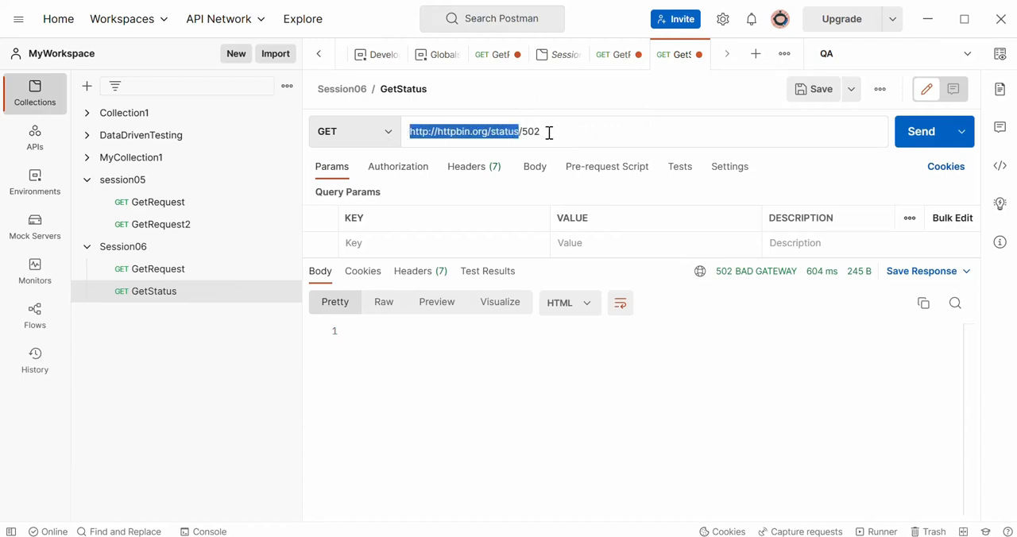
{"action": "left_click_drag", "start_coordinate": [542, 133], "coordinate": [521, 133]}
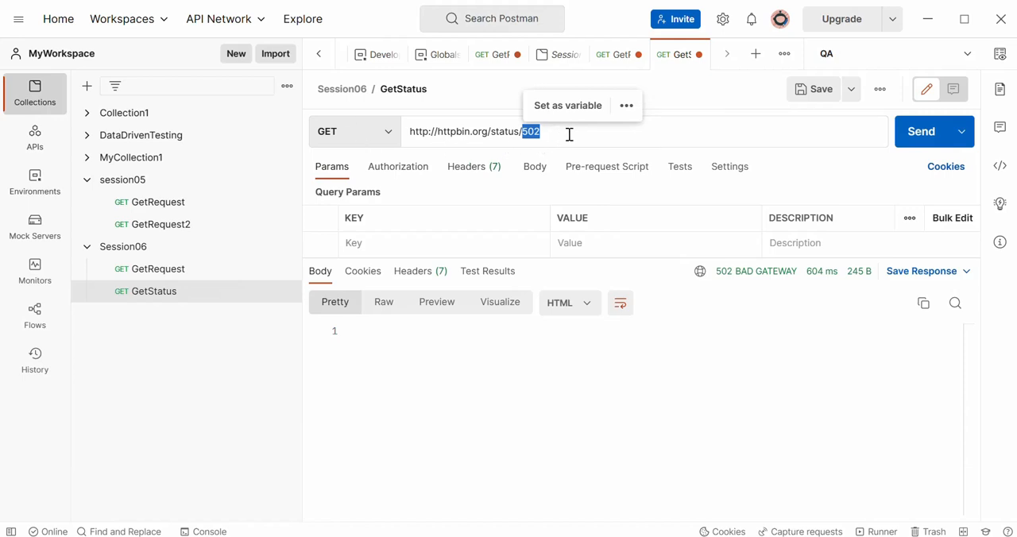
{"action": "left_click", "coordinate": [570, 134]}
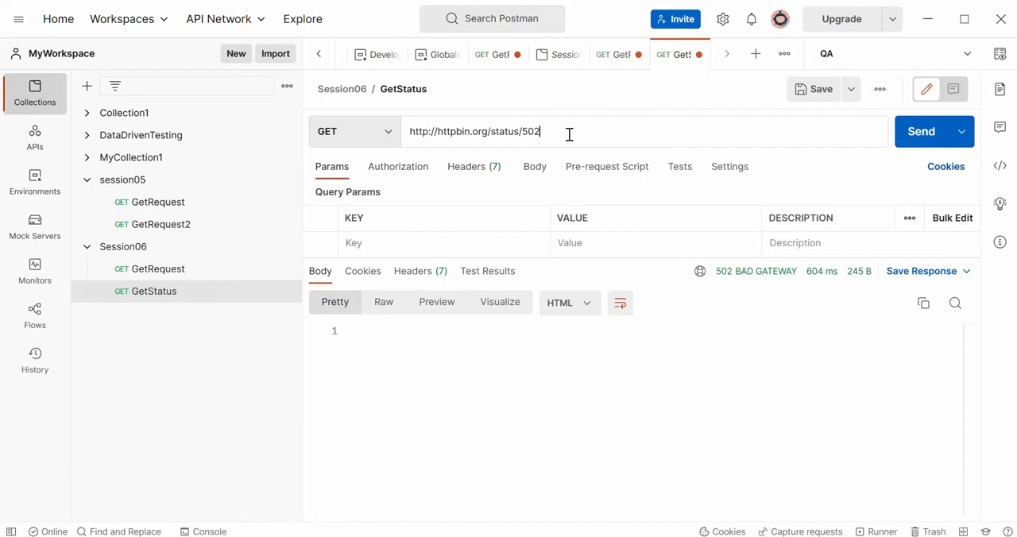
- Open Session06's GetRequest, highlight the query parameters and question mark in its URL for comparison, and return to GetStatus
{"action": "left_click", "coordinate": [170, 270]}
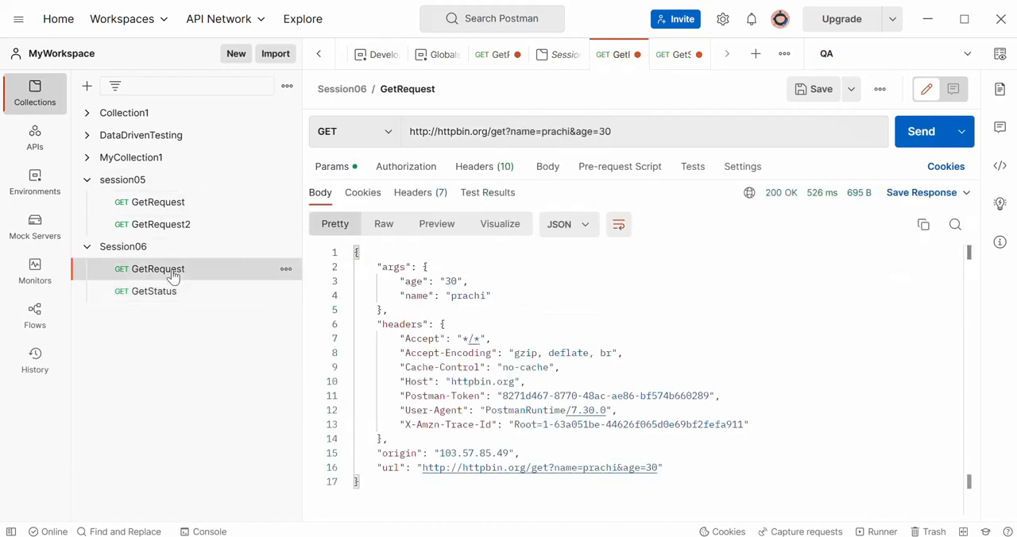
{"action": "left_click", "coordinate": [619, 130]}
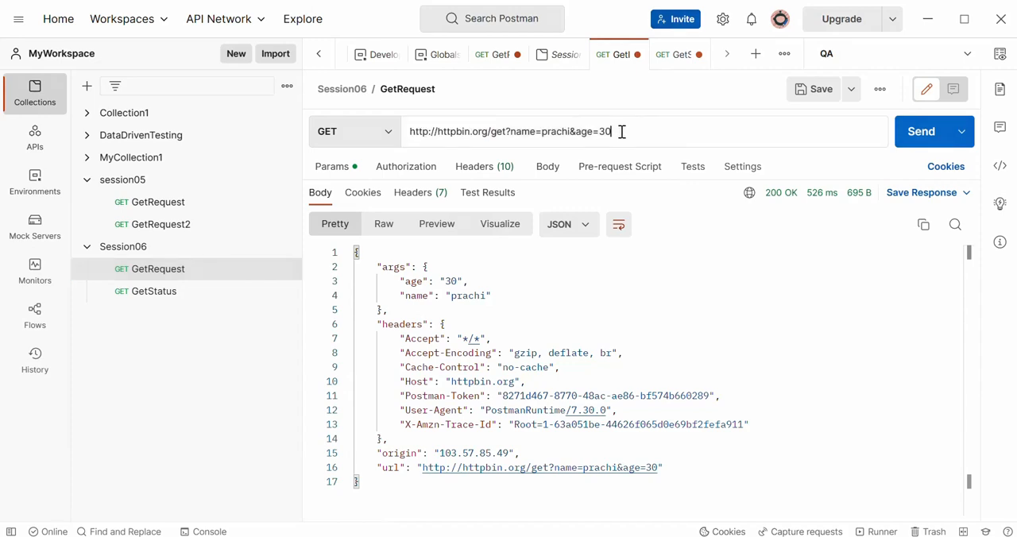
{"action": "left_click_drag", "start_coordinate": [623, 132], "coordinate": [511, 130]}
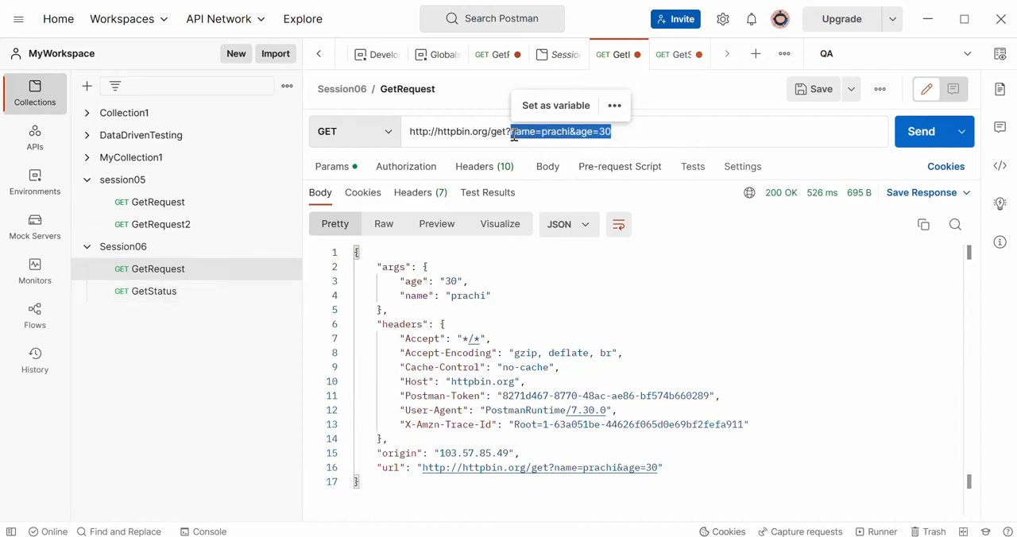
{"action": "left_click", "coordinate": [512, 133]}
{"action": "double_click", "coordinate": [511, 132]}
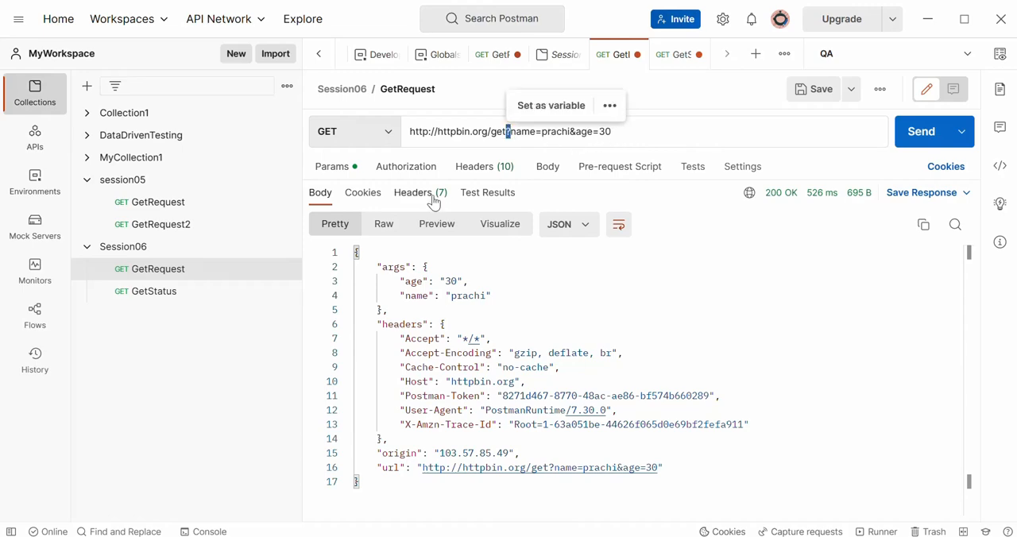
{"action": "left_click", "coordinate": [159, 294]}
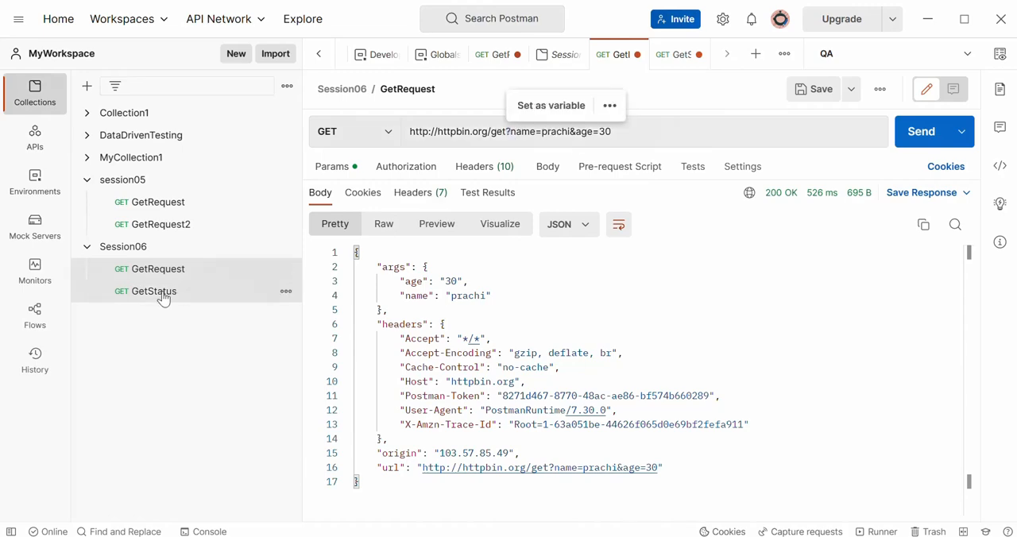
- Highlight the code 502 and the status/502 portion of GetStatus's URL to examine the path parameter
{"action": "left_click", "coordinate": [557, 132]}
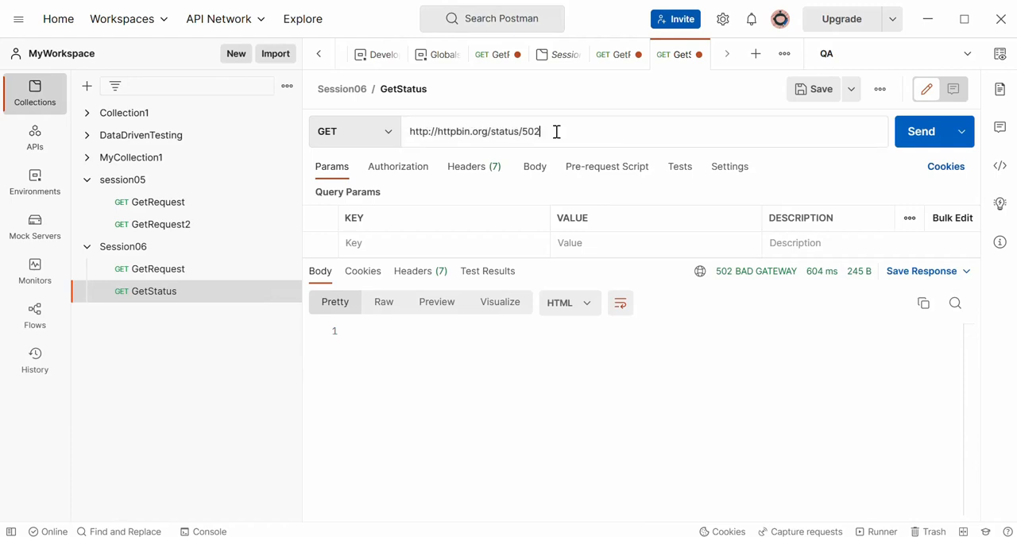
{"action": "left_click_drag", "start_coordinate": [557, 132], "coordinate": [523, 132]}
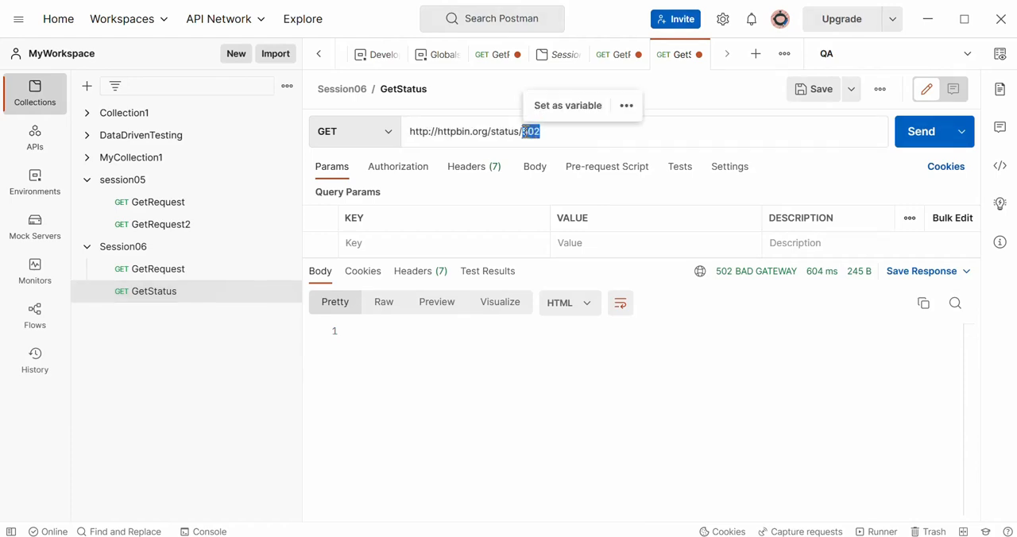
{"action": "left_click", "coordinate": [557, 132]}
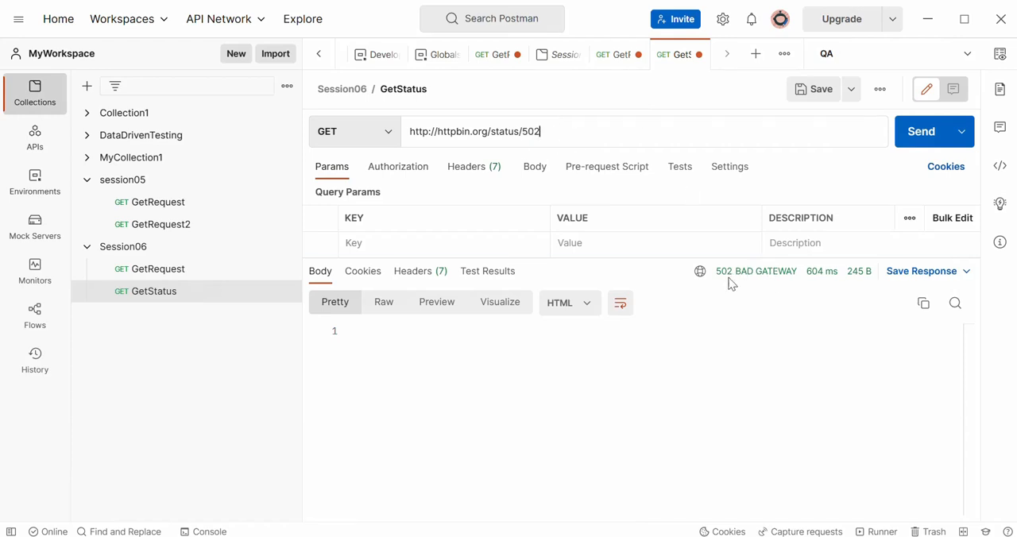
{"action": "left_click_drag", "start_coordinate": [542, 132], "coordinate": [523, 132]}
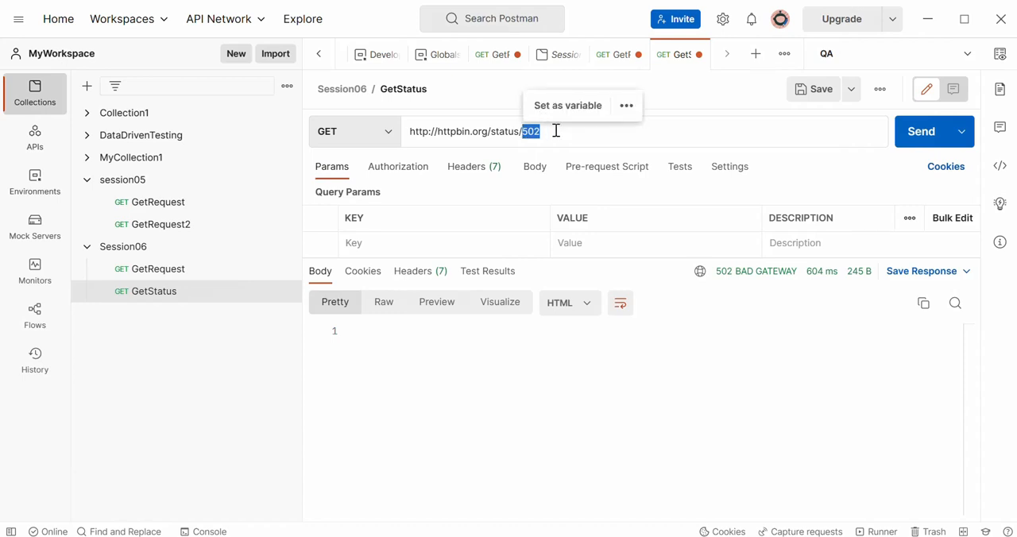
{"action": "left_click", "coordinate": [557, 131]}
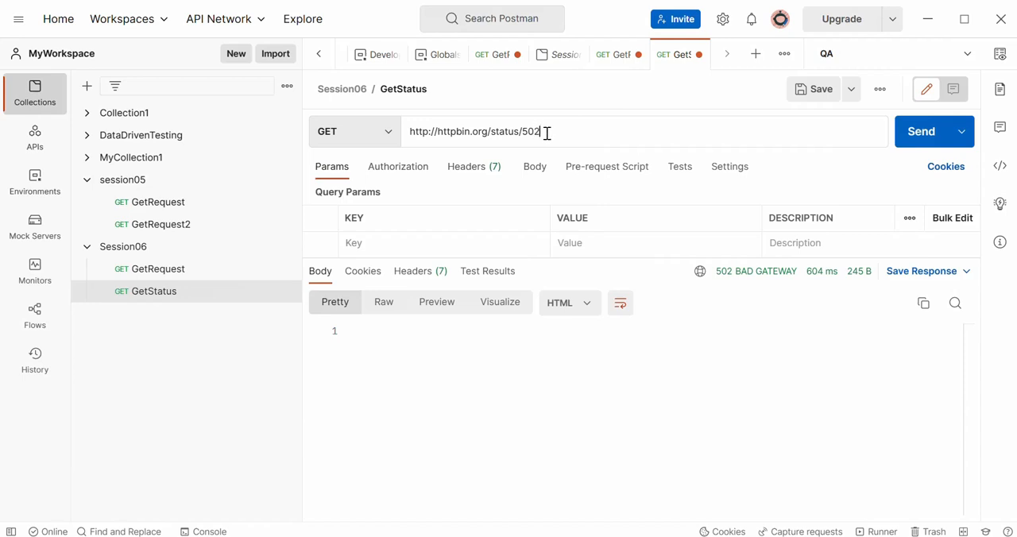
{"action": "left_click_drag", "start_coordinate": [547, 133], "coordinate": [522, 132]}
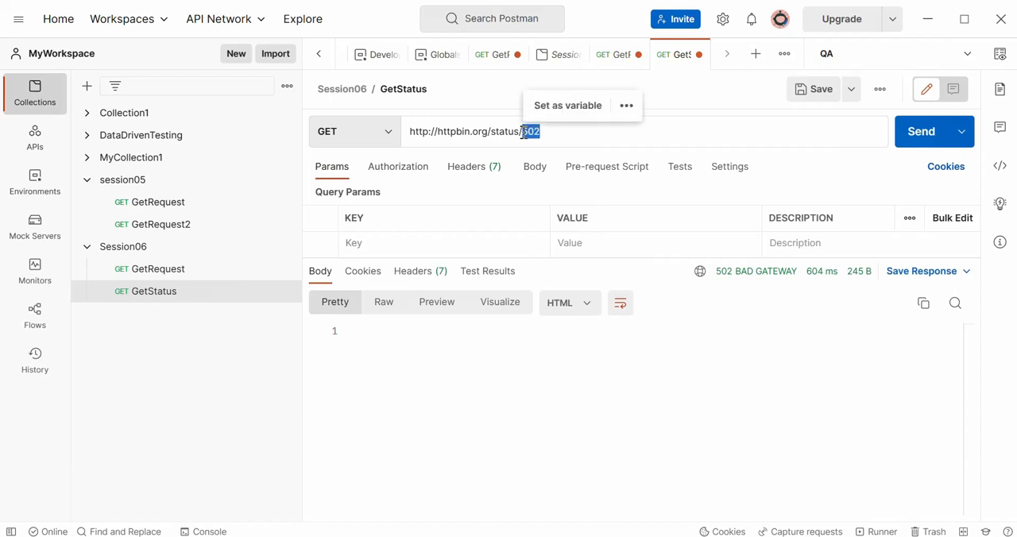
{"action": "left_click", "coordinate": [572, 128]}
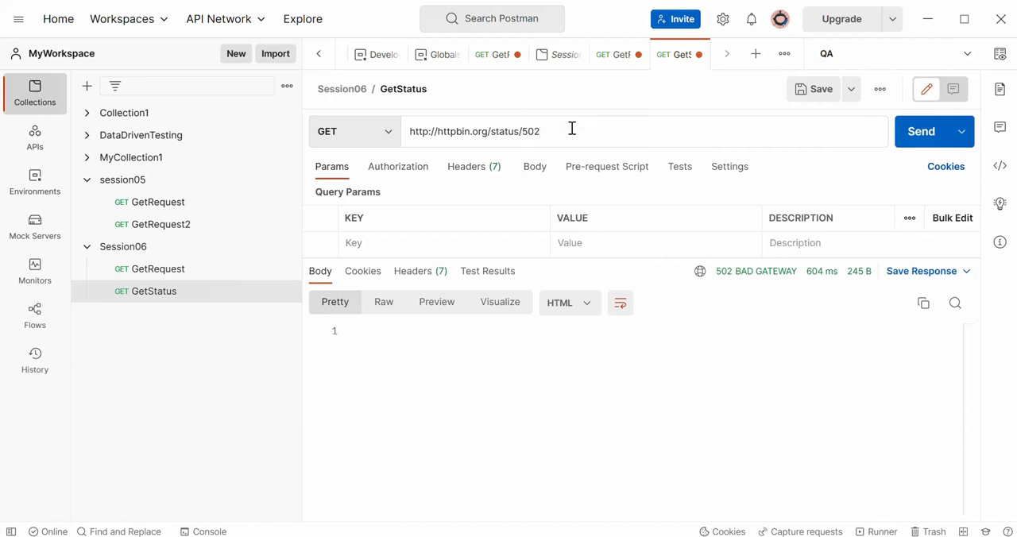
{"action": "left_click_drag", "start_coordinate": [554, 130], "coordinate": [498, 132]}
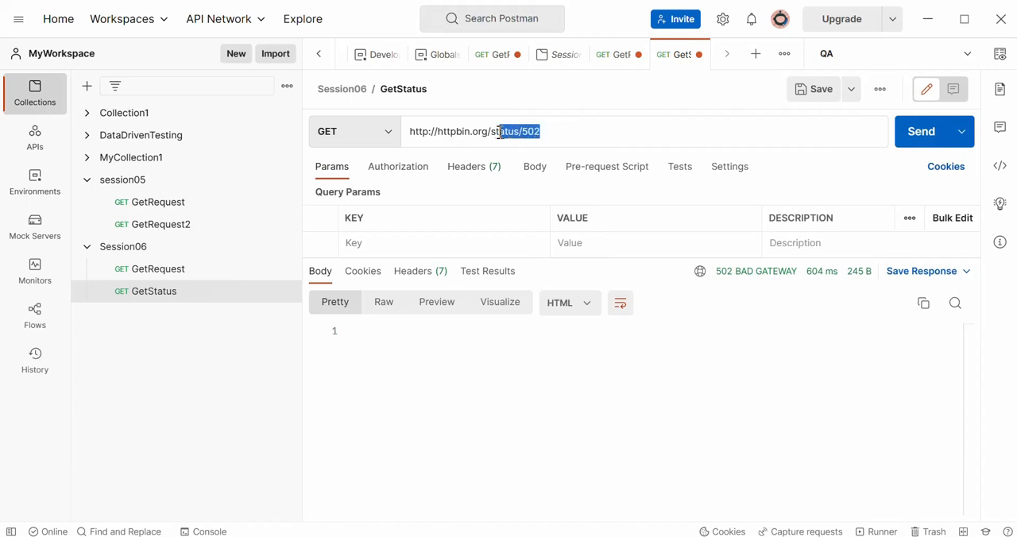
{"action": "mouse_move", "coordinate": [499, 131]}
{"action": "left_mouse_down"}
{"action": "mouse_move", "coordinate": [509, 132]}
{"action": "mouse_move", "coordinate": [493, 133]}
{"action": "left_mouse_up"}
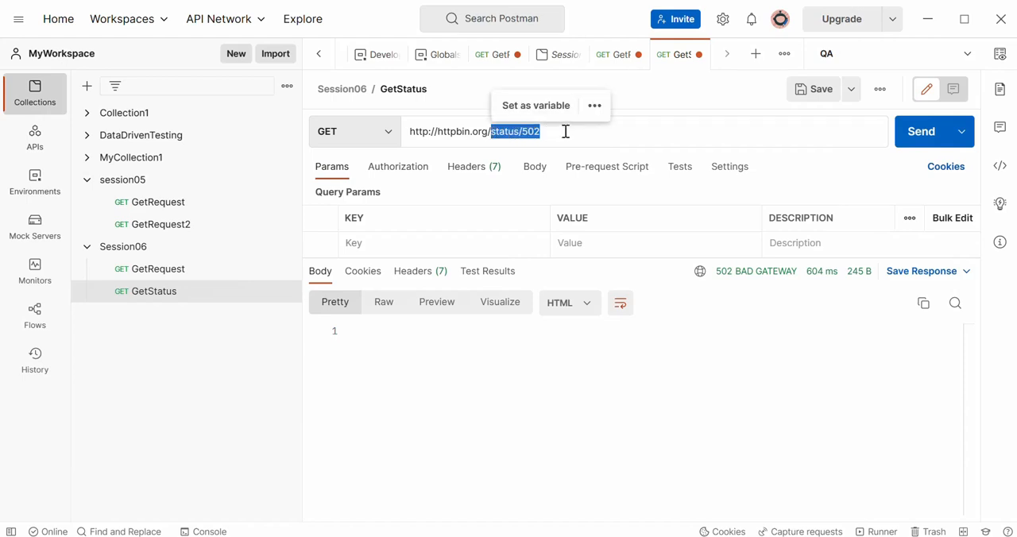
- Append a query parameter called name with a person's first name as its value to GetStatus's URL, and highlight it
{"action": "left_click", "coordinate": [563, 132]}
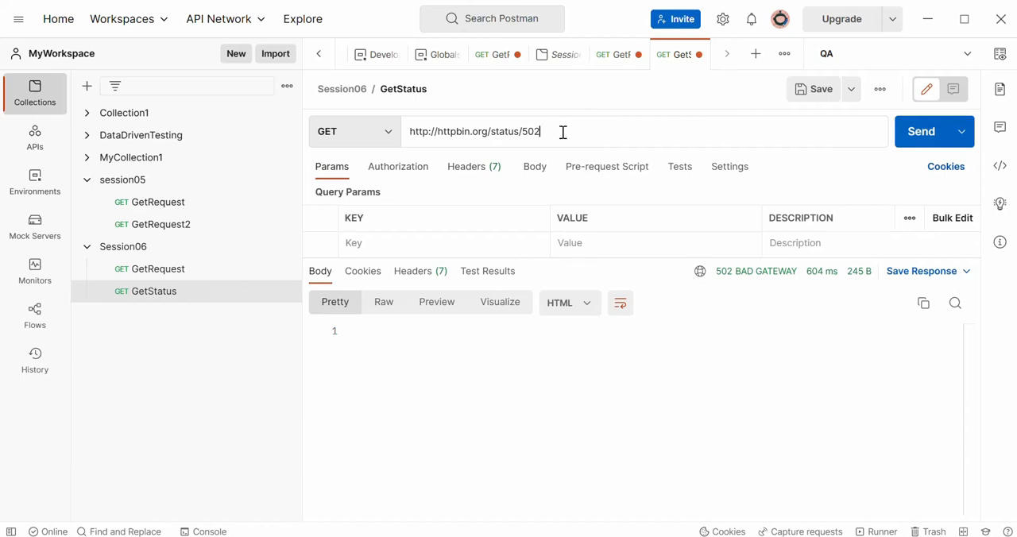
{"action": "type", "text": "?"}
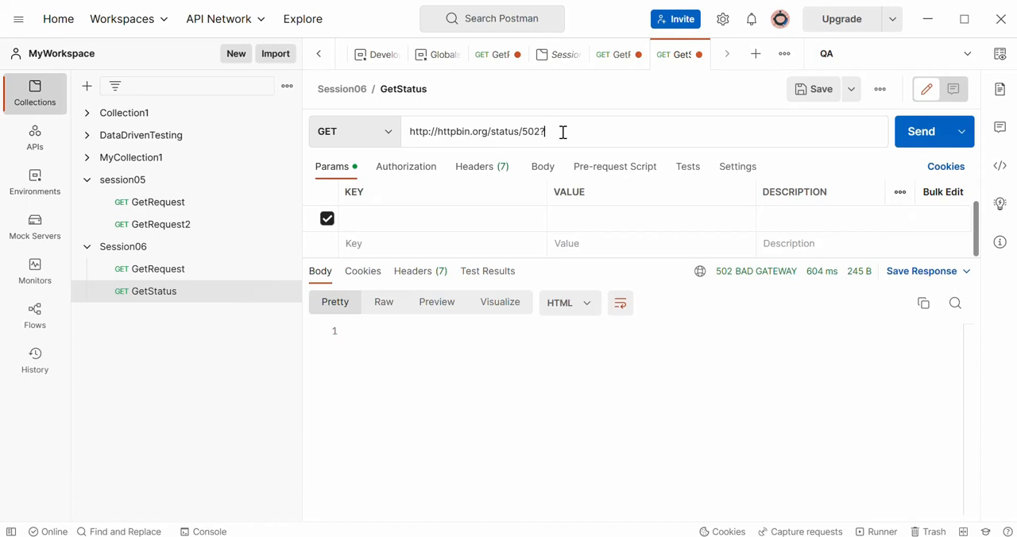
{"action": "type", "text": "name=prachi"}
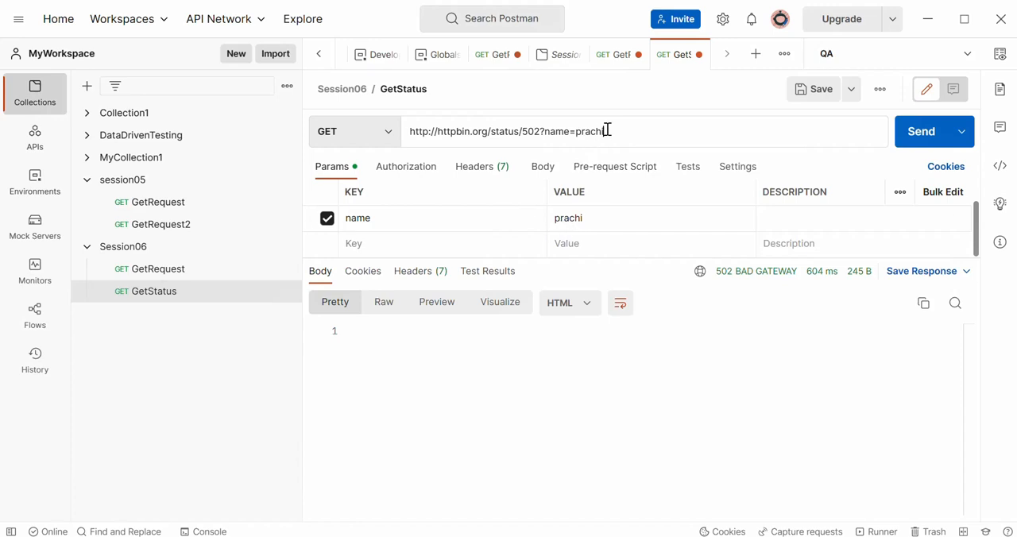
{"action": "left_click_drag", "start_coordinate": [607, 131], "coordinate": [547, 130]}
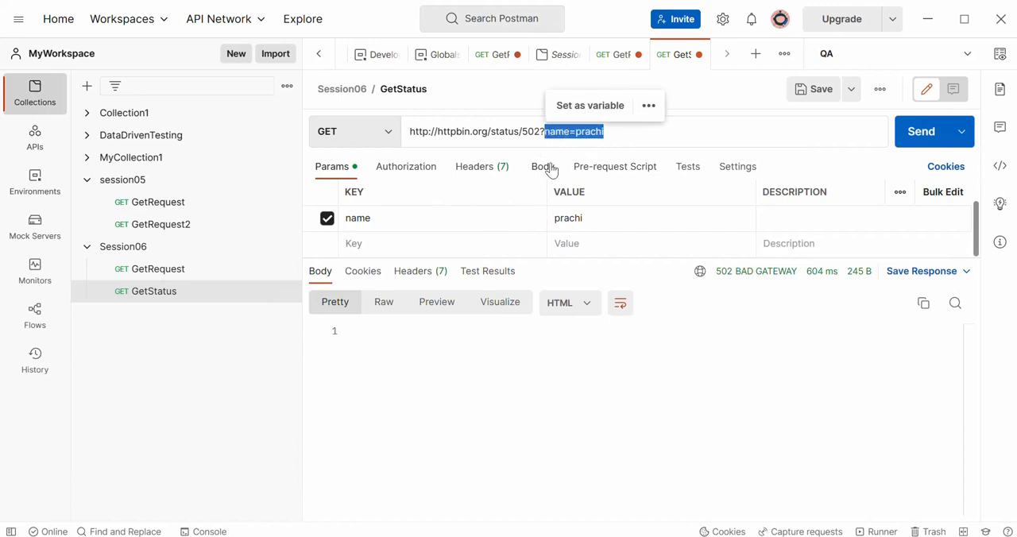
- Replace the code 502 in GetStatus's URL with the path variable :status and enlarge the parameters area to show both tables
{"action": "left_click_drag", "start_coordinate": [540, 131], "coordinate": [523, 132]}
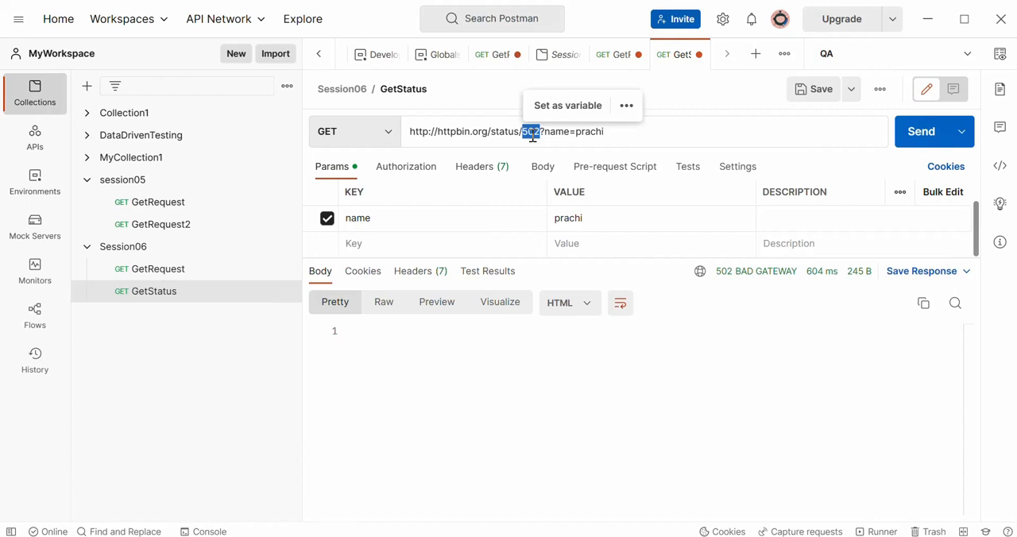
{"action": "key", "text": "BackSpace"}
{"action": "type", "text": ":status"}
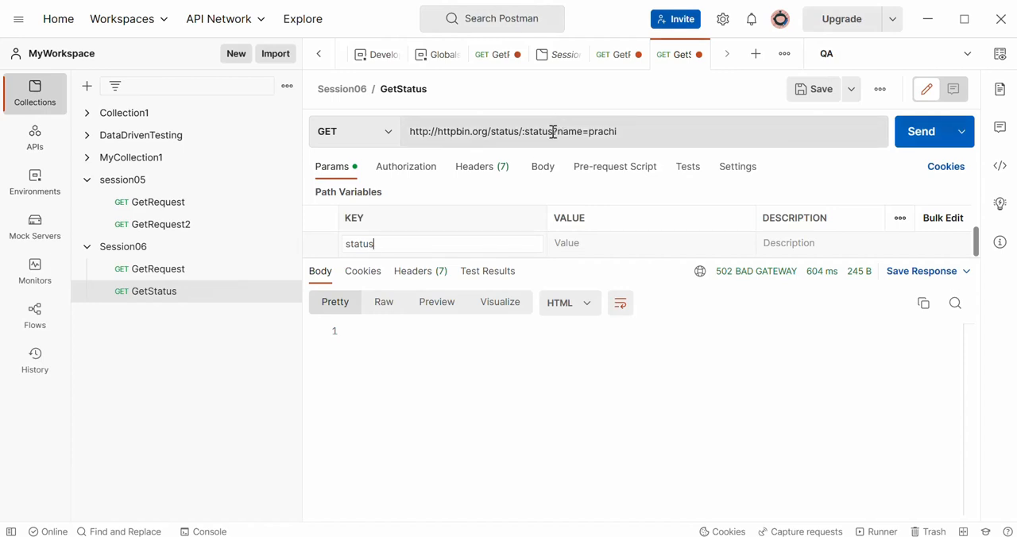
{"action": "left_click_drag", "start_coordinate": [554, 132], "coordinate": [520, 132]}
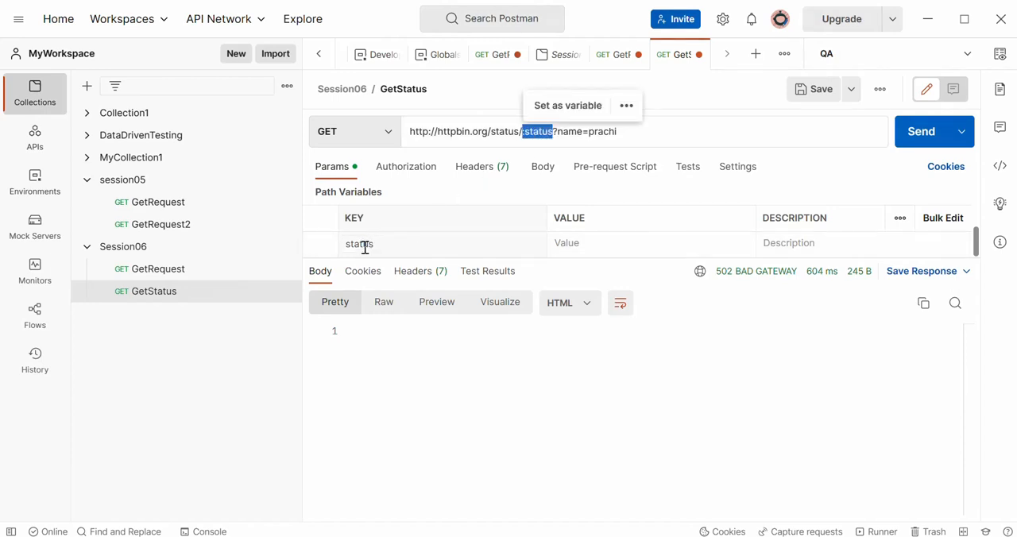
{"action": "left_click", "coordinate": [338, 173]}
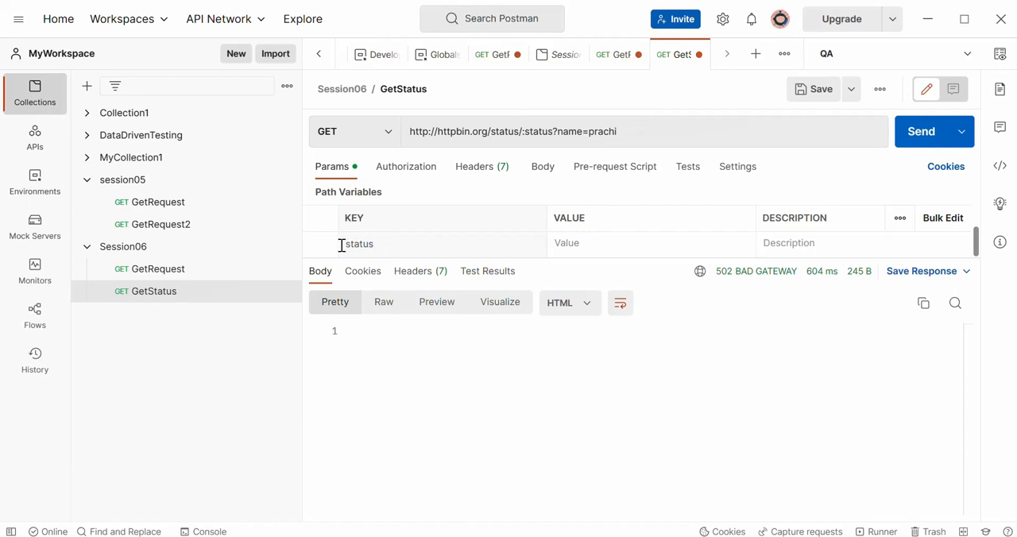
{"action": "left_click", "coordinate": [381, 244]}
{"action": "left_click_drag", "start_coordinate": [370, 261], "coordinate": [381, 393]}
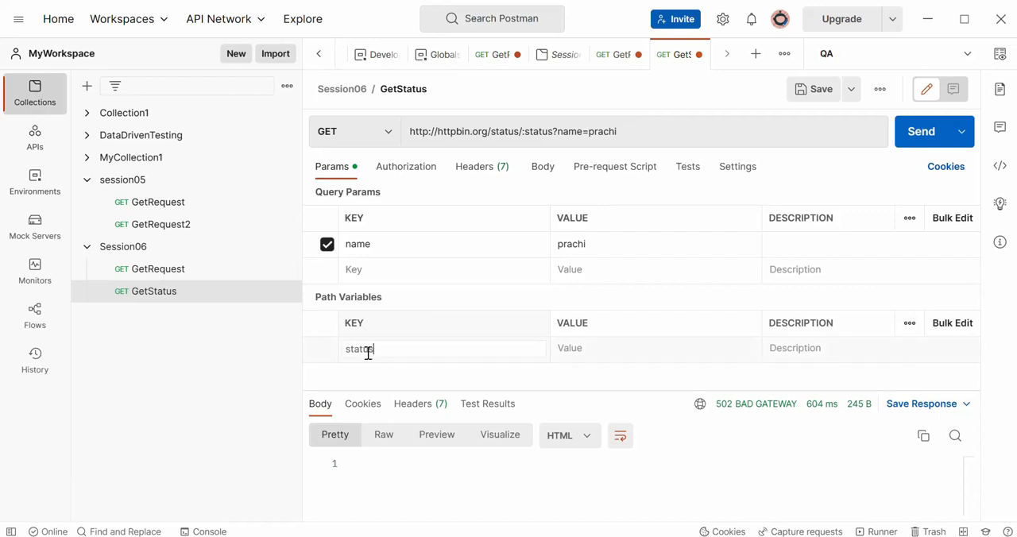
- Compare the :status and name parts of the URL with their Path Variables and Query Params entries
{"action": "double_click", "coordinate": [526, 132]}
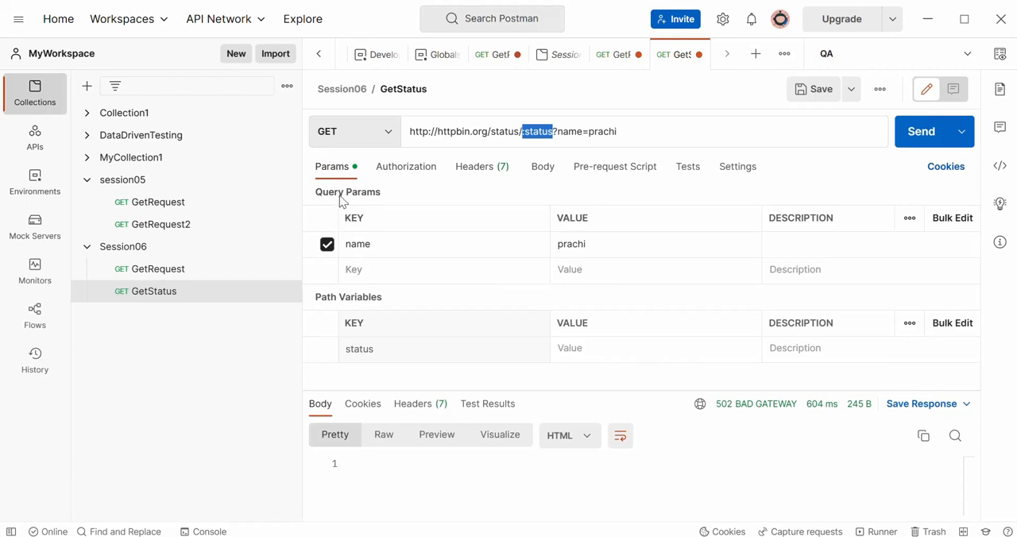
{"action": "left_click_drag", "start_coordinate": [341, 193], "coordinate": [395, 195]}
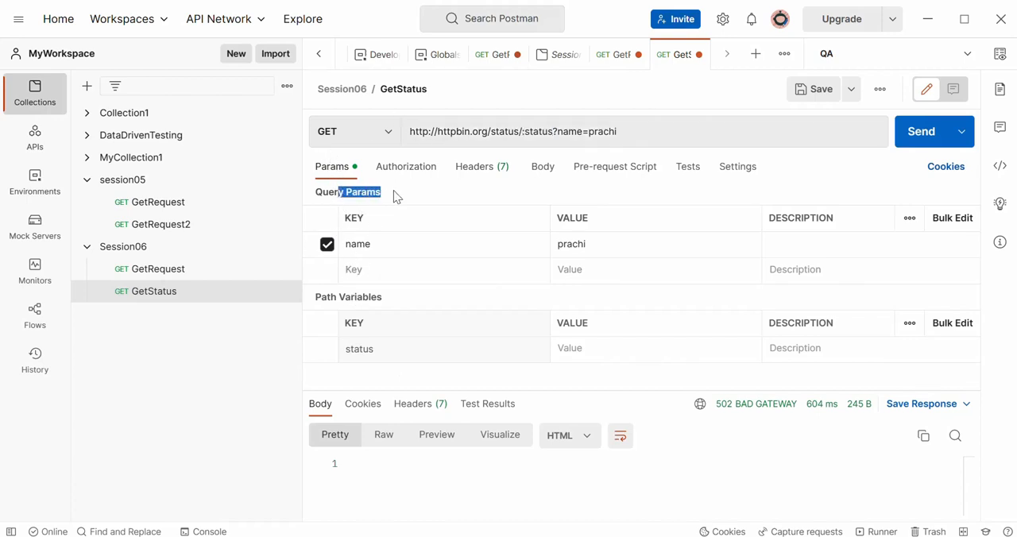
{"action": "left_click", "coordinate": [623, 135]}
{"action": "left_click_drag", "start_coordinate": [554, 134], "coordinate": [623, 129]}
{"action": "left_click", "coordinate": [380, 251]}
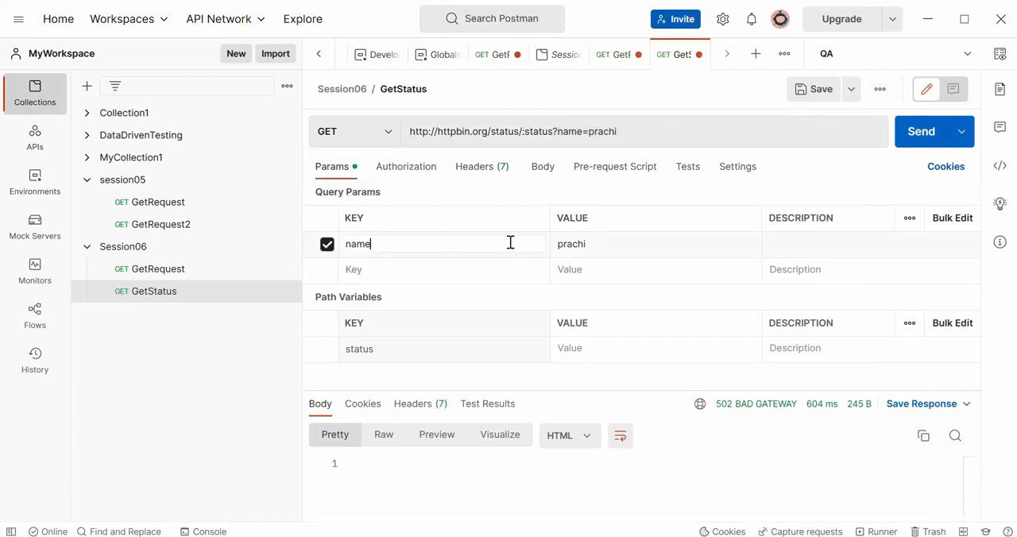
{"action": "left_click", "coordinate": [374, 346]}
{"action": "left_click_drag", "start_coordinate": [375, 346], "coordinate": [309, 359]}
- Set the status path variable's value to 200, send the request and view the response status
{"action": "left_click", "coordinate": [637, 351]}
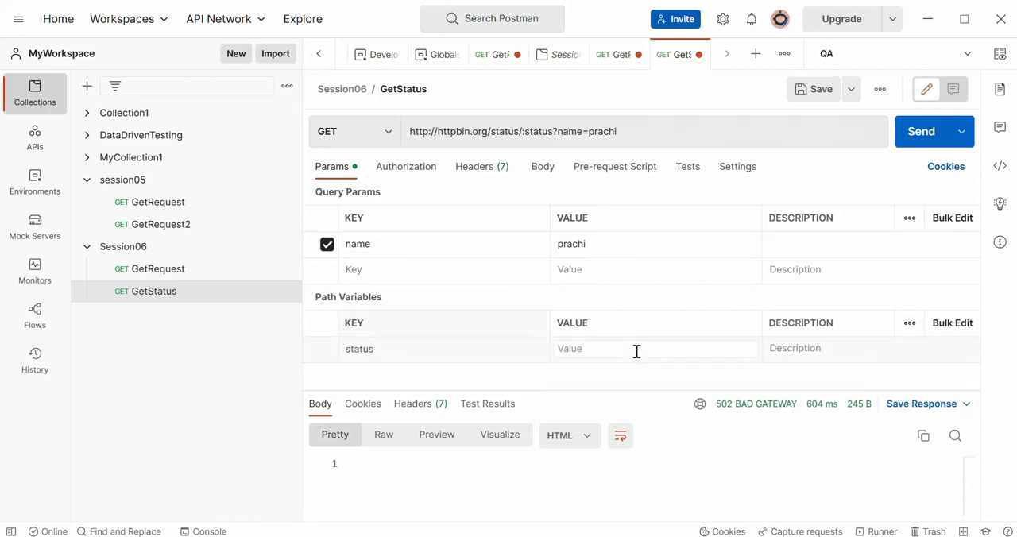
{"action": "type", "text": "200"}
{"action": "left_click", "coordinate": [739, 483]}
{"action": "left_click", "coordinate": [916, 142]}
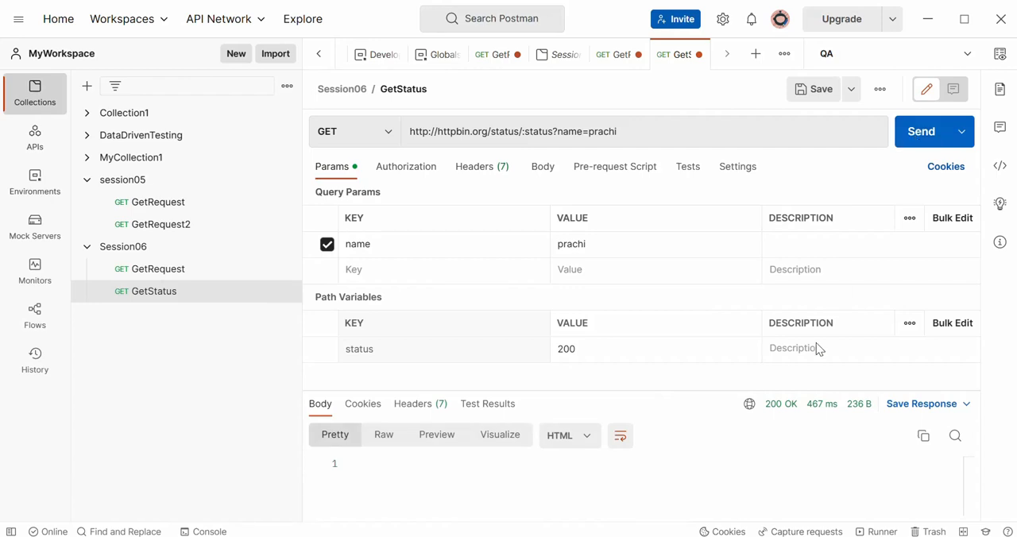
{"action": "mouse_move", "coordinate": [779, 412]}
- Highlight the full URL, the httpbin.org host, the status/ path and the :status variable to examine the URL's structure
{"action": "left_click_drag", "start_coordinate": [618, 132], "coordinate": [410, 132]}
{"action": "left_click", "coordinate": [435, 132]}
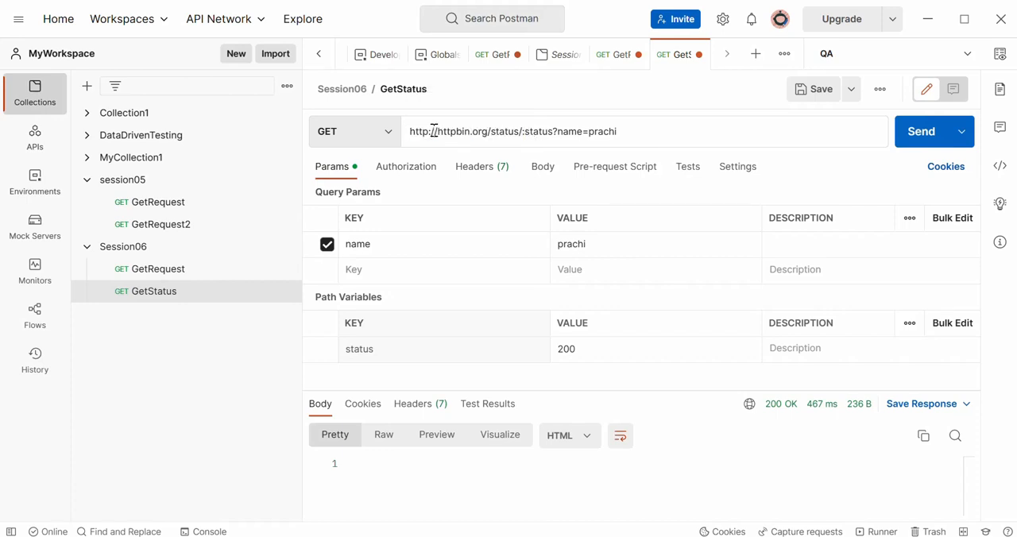
{"action": "double_click", "coordinate": [431, 131]}
{"action": "left_click_drag", "start_coordinate": [492, 132], "coordinate": [433, 132]}
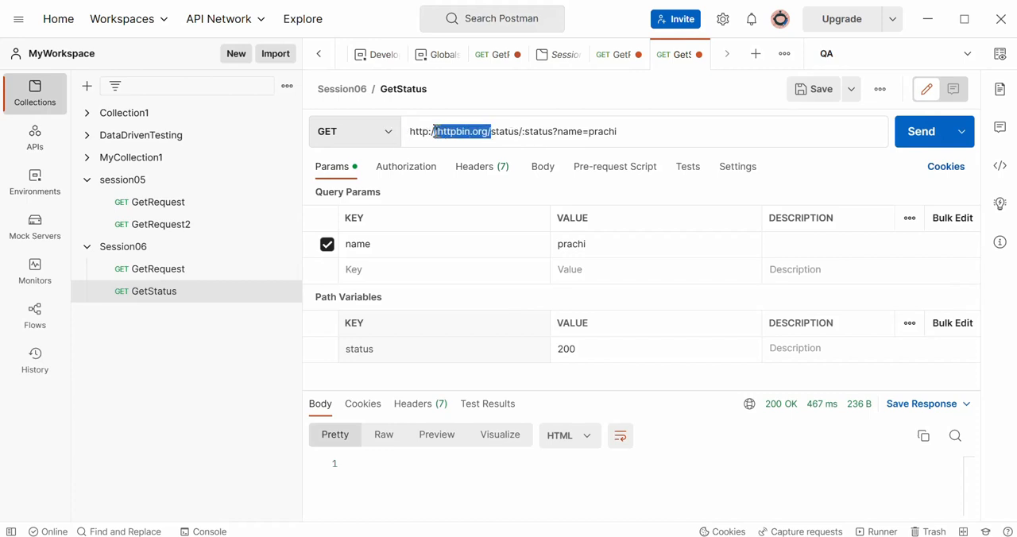
{"action": "left_click_drag", "start_coordinate": [522, 132], "coordinate": [492, 135]}
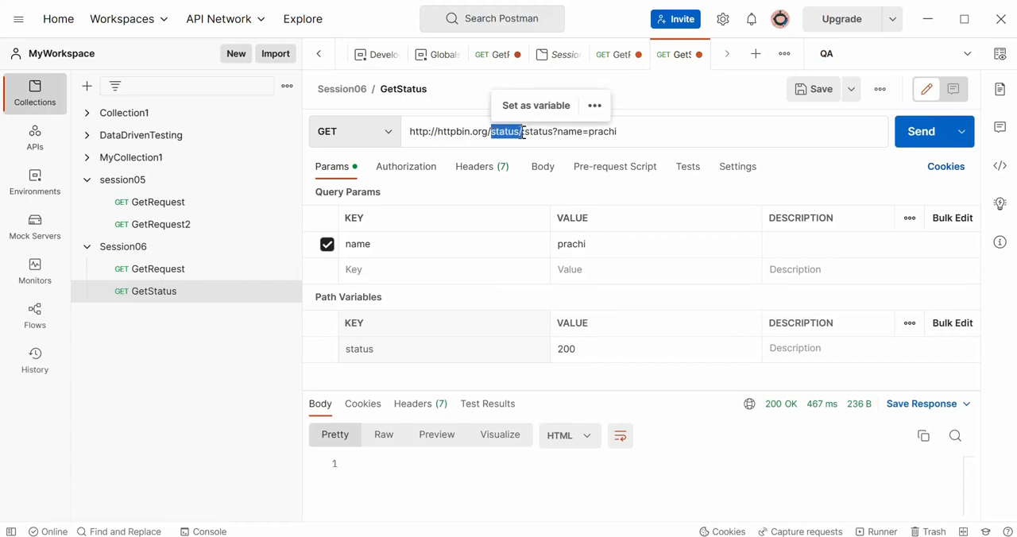
{"action": "left_click", "coordinate": [523, 133]}
{"action": "left_click_drag", "start_coordinate": [523, 133], "coordinate": [555, 132]}
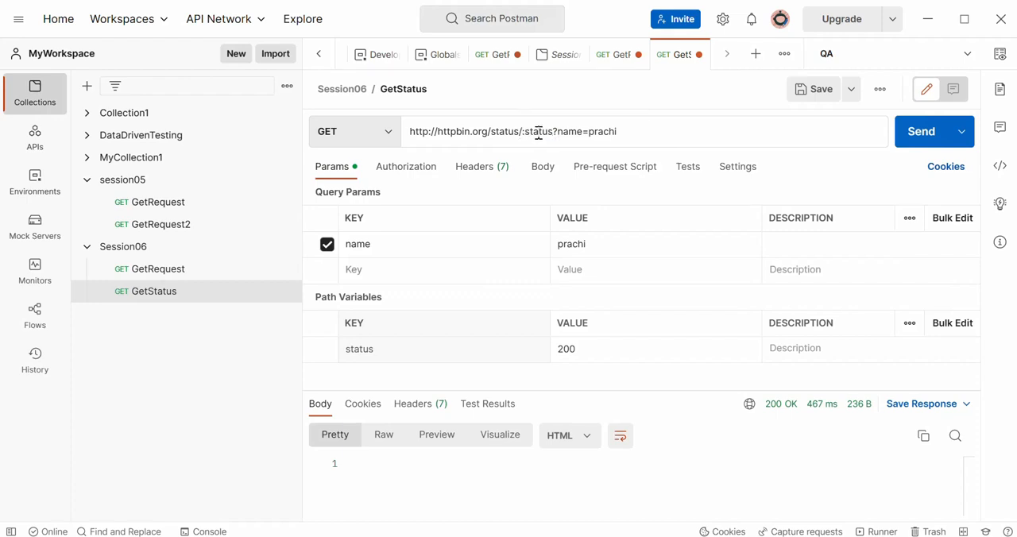
- Compare the :status placeholder in the URL with the value of the status path variable
{"action": "double_click", "coordinate": [538, 132]}
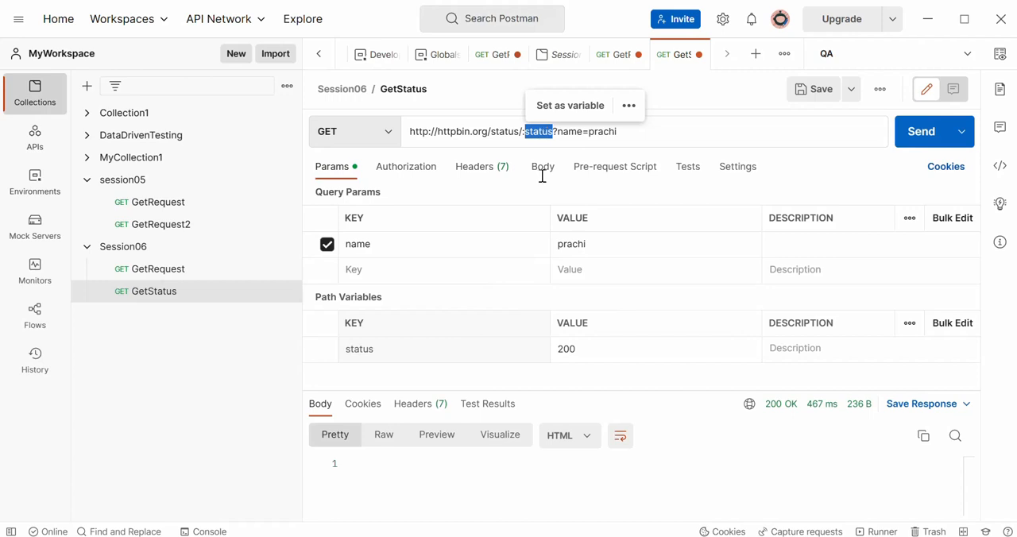
{"action": "left_click", "coordinate": [593, 349]}
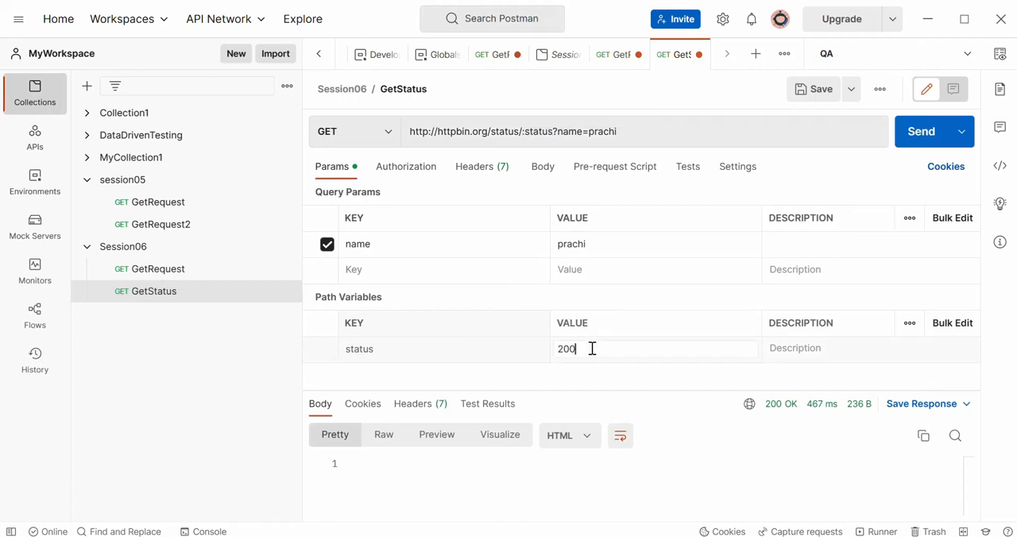
{"action": "left_click_drag", "start_coordinate": [592, 349], "coordinate": [525, 349]}
{"action": "double_click", "coordinate": [539, 132]}
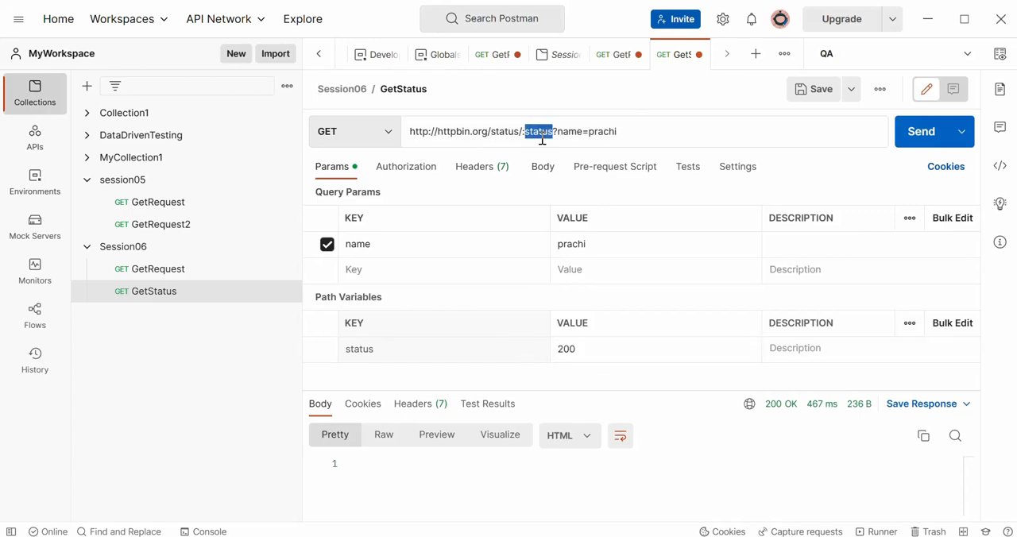
{"action": "left_click", "coordinate": [590, 358]}
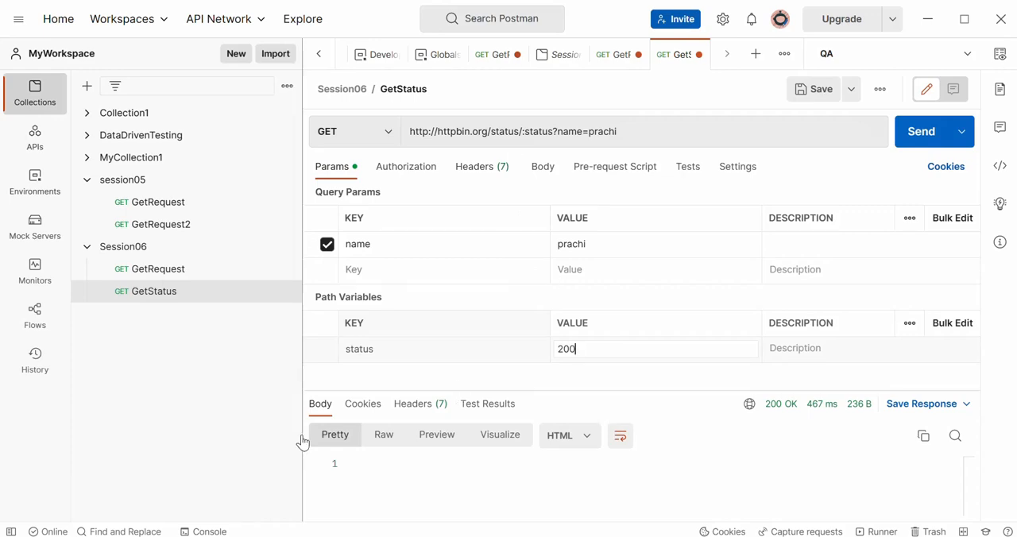
- Open the console, clear its logs and resend GetStatus to log the resolved request URL
{"action": "left_click", "coordinate": [204, 532]}
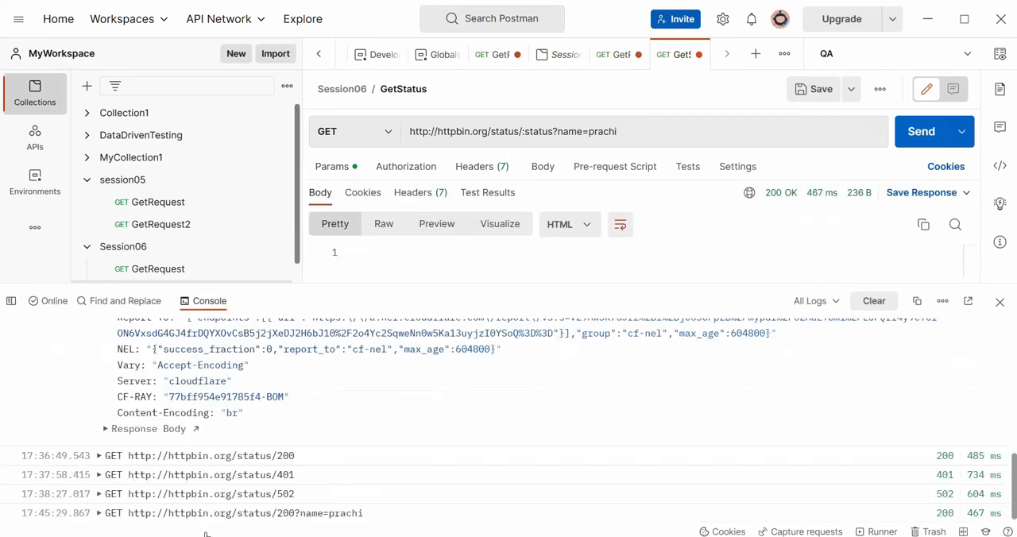
{"action": "left_click", "coordinate": [874, 303]}
{"action": "left_click", "coordinate": [874, 303]}
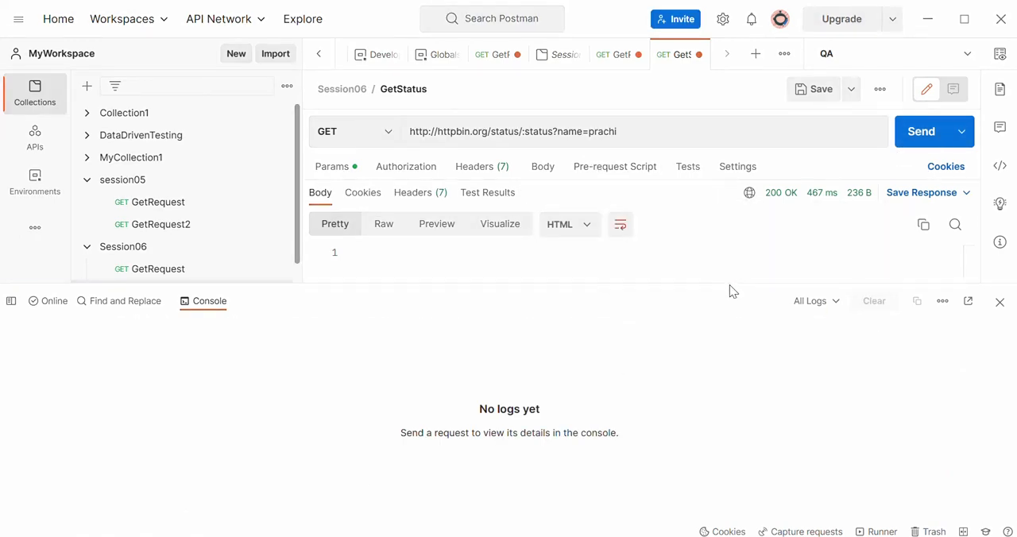
{"action": "left_click_drag", "start_coordinate": [728, 279], "coordinate": [714, 296]}
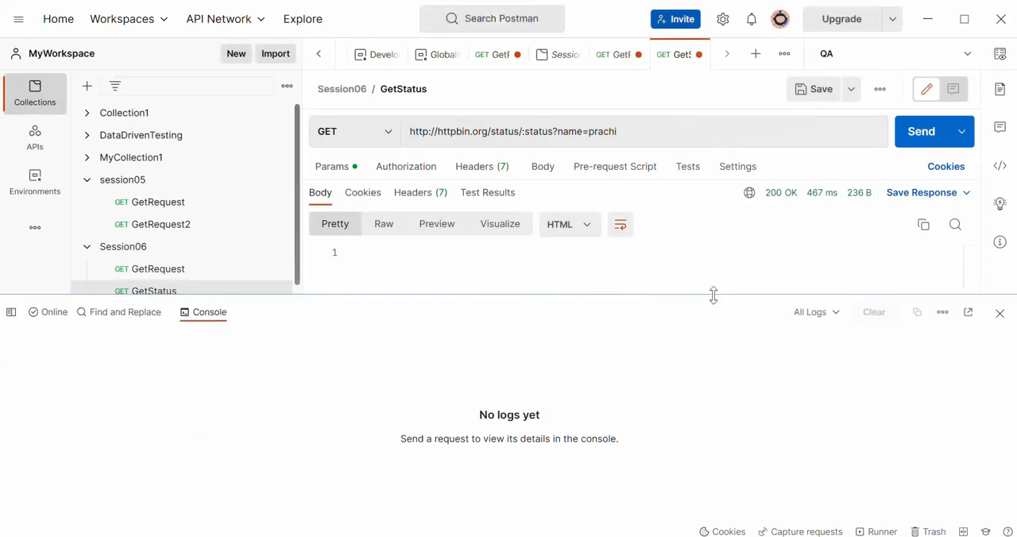
{"action": "left_click", "coordinate": [918, 140]}
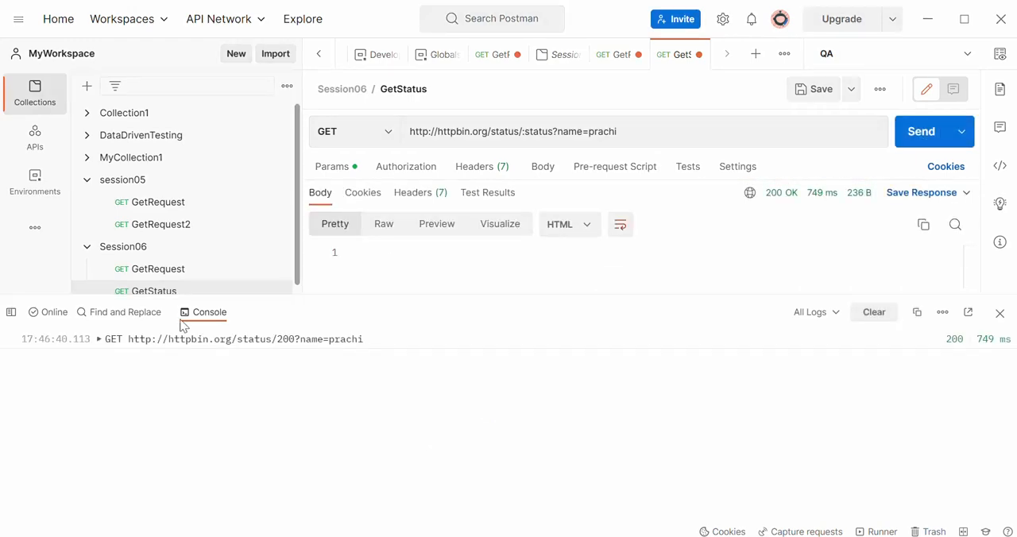
- Expand the logged GetStatus request and compare the :status placeholder in the URL with the resolved address
{"action": "left_click", "coordinate": [98, 340]}
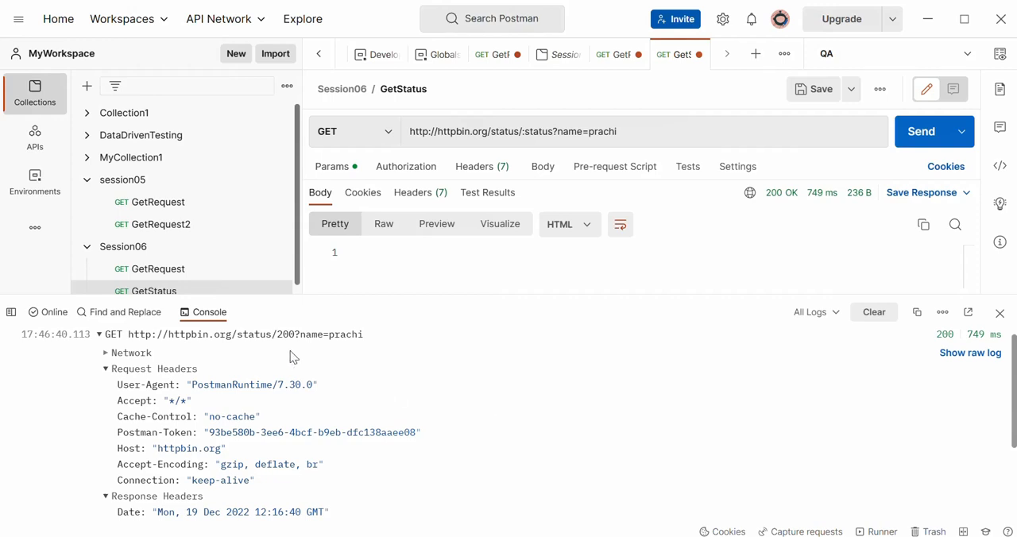
{"action": "double_click", "coordinate": [523, 130]}
{"action": "double_click", "coordinate": [523, 130]}
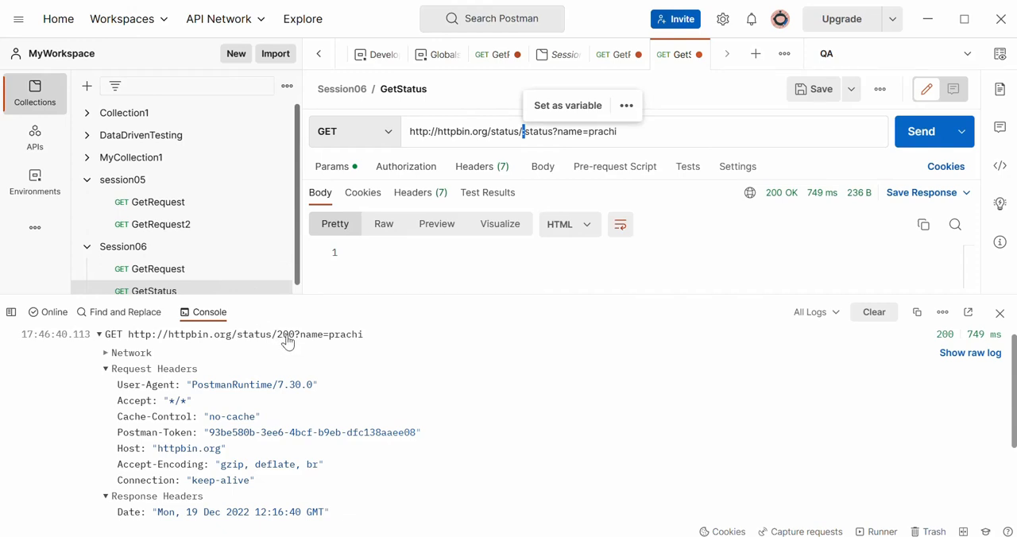
- Shrink the console, set the status path variable's value to 401 and send the request to check its response status
{"action": "left_click_drag", "start_coordinate": [489, 292], "coordinate": [486, 350]}
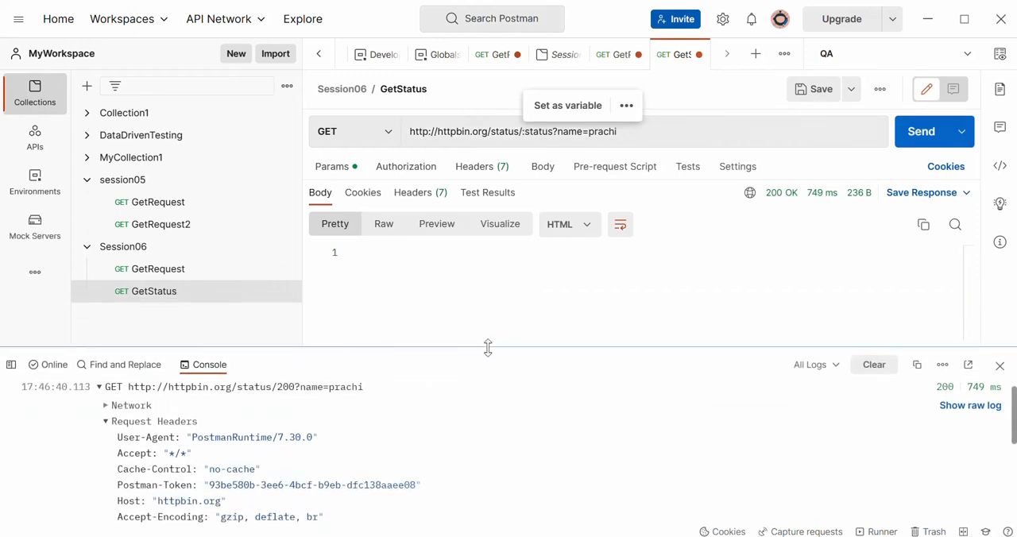
{"action": "left_click", "coordinate": [326, 179]}
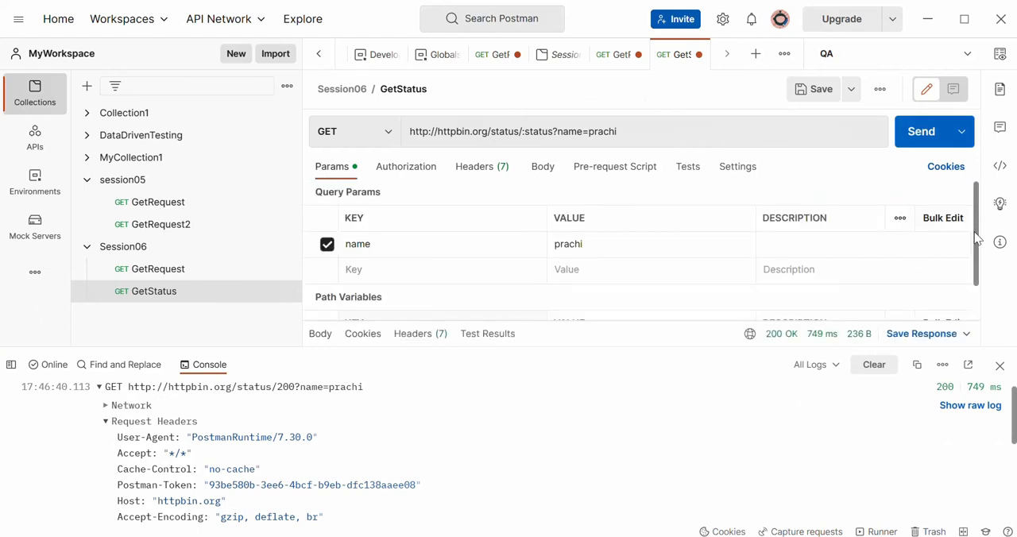
{"action": "left_click_drag", "start_coordinate": [976, 238], "coordinate": [991, 305]}
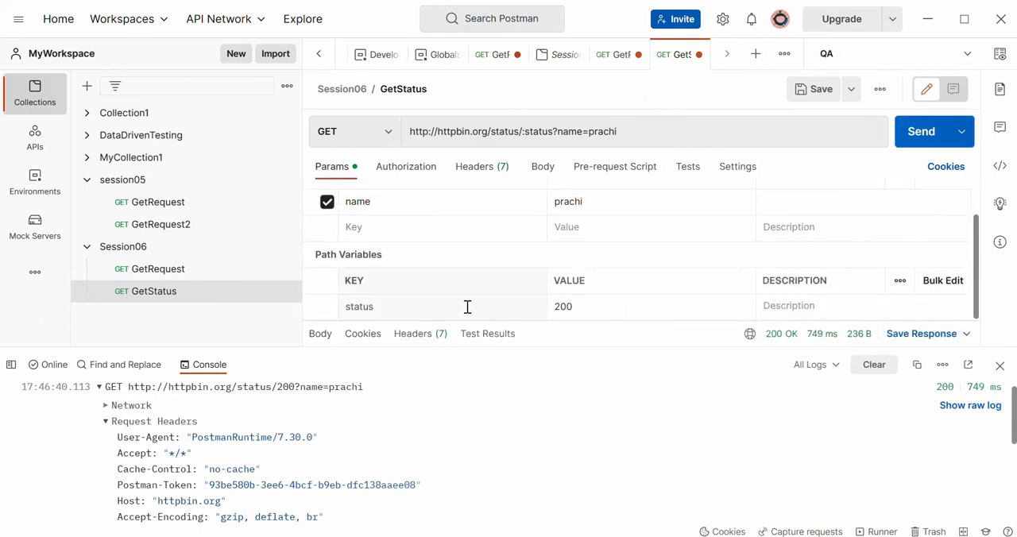
{"action": "double_click", "coordinate": [566, 312]}
{"action": "type", "text": "40"}
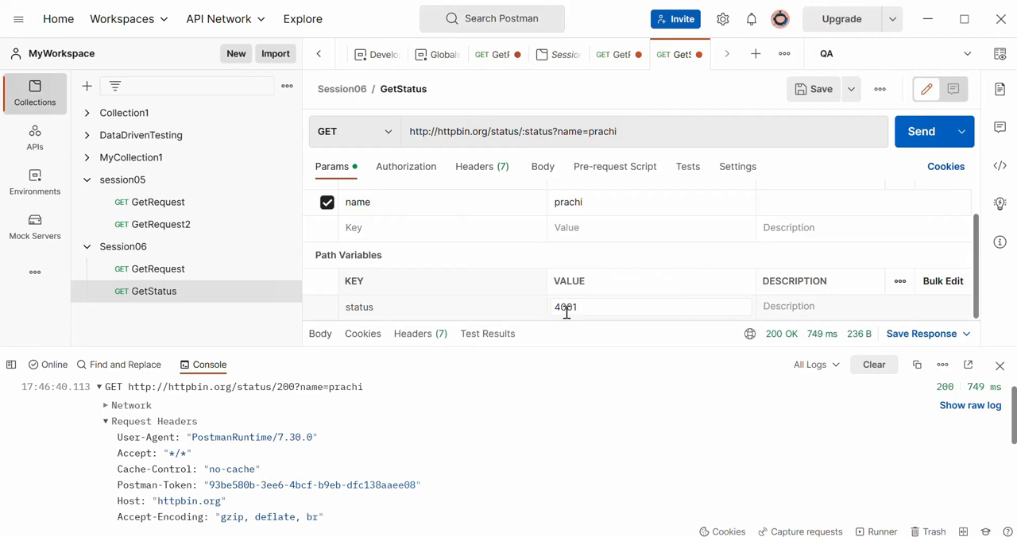
{"action": "type", "text": "1"}
{"action": "left_click", "coordinate": [916, 135]}
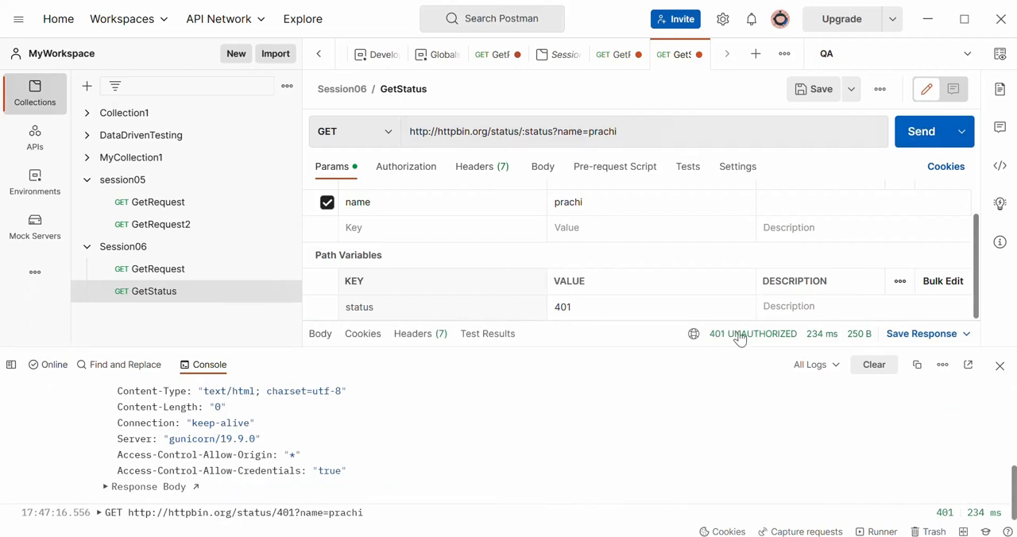
{"action": "mouse_move", "coordinate": [747, 340]}
- Collapse the earlier console log and expand the 401 request's entry to examine its resolved URL
{"action": "left_click_drag", "start_coordinate": [1015, 498], "coordinate": [999, 376]}
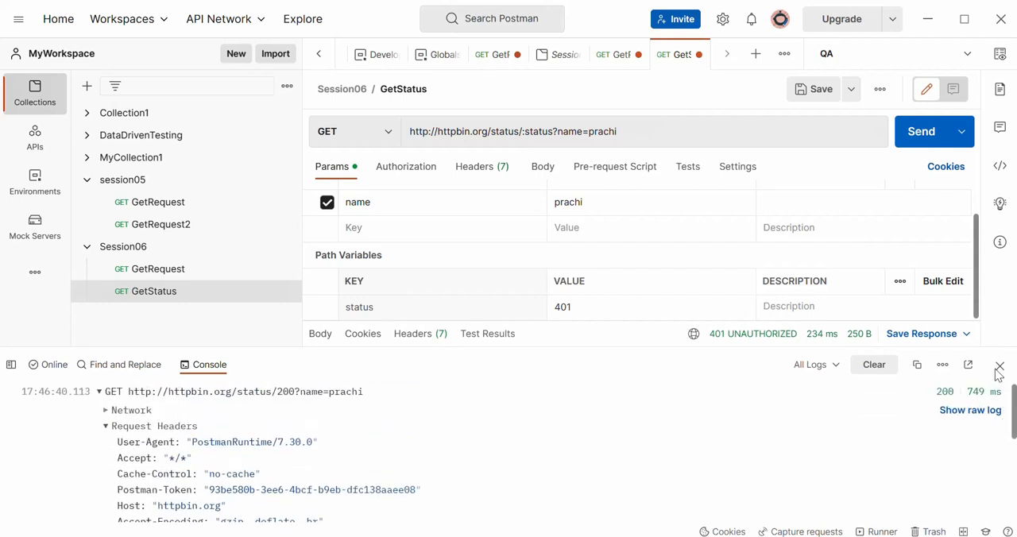
{"action": "left_click", "coordinate": [100, 391]}
{"action": "left_click", "coordinate": [99, 411]}
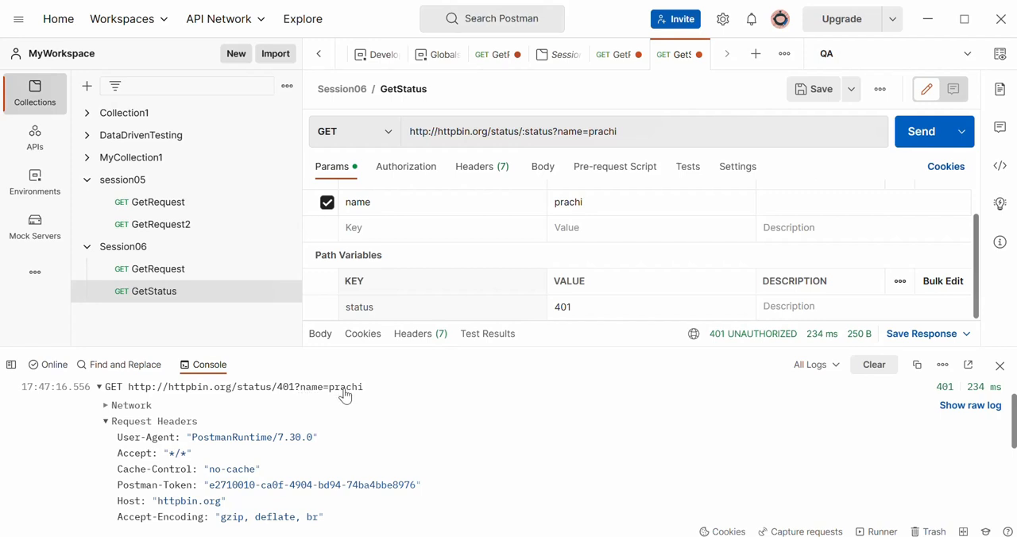
- Replace the name query parameter's value with the person's surname
{"action": "scroll", "coordinate": [591, 202], "scroll_direction": "up", "scroll_amount": 1}
{"action": "left_click", "coordinate": [592, 217]}
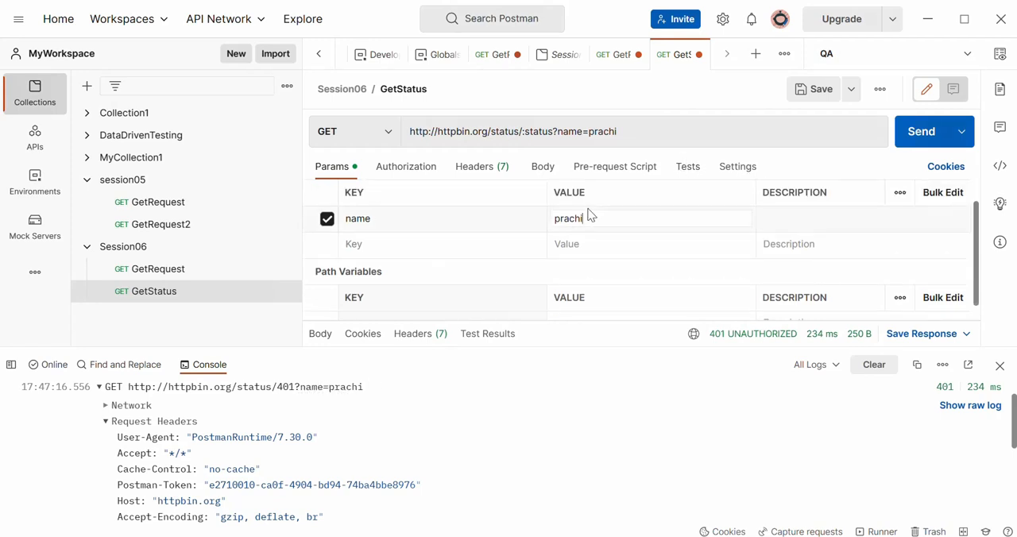
{"action": "left_click_drag", "start_coordinate": [617, 220], "coordinate": [468, 217]}
- Clear the console logs, resend GetStatus and expand its new entry to check the resolved URL
{"action": "left_click", "coordinate": [876, 367]}
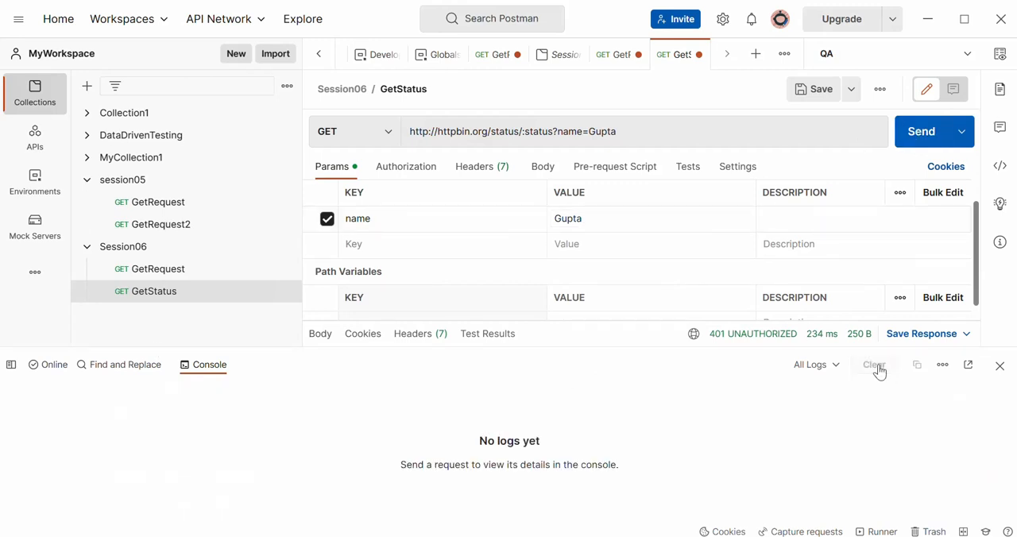
{"action": "left_click", "coordinate": [928, 136]}
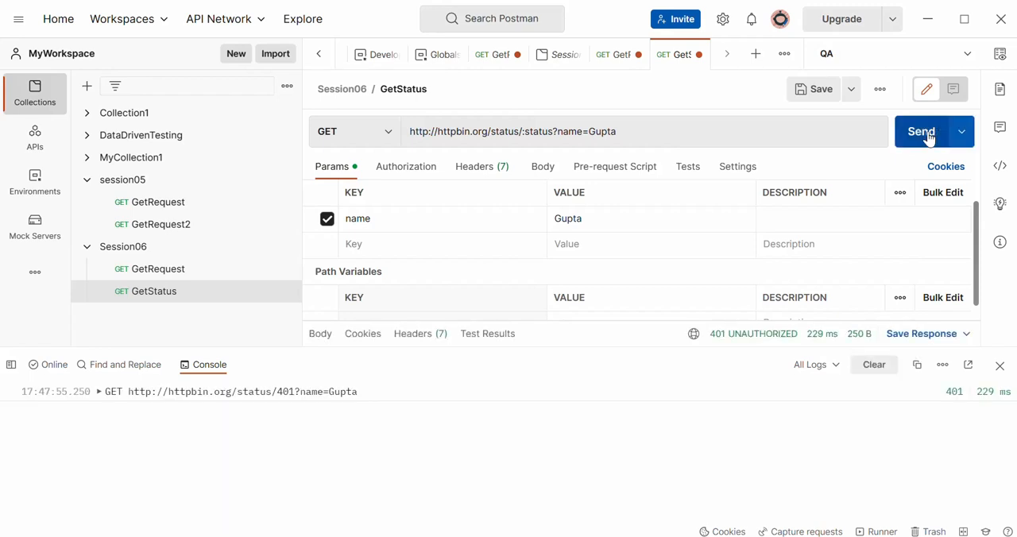
{"action": "left_click", "coordinate": [99, 391]}
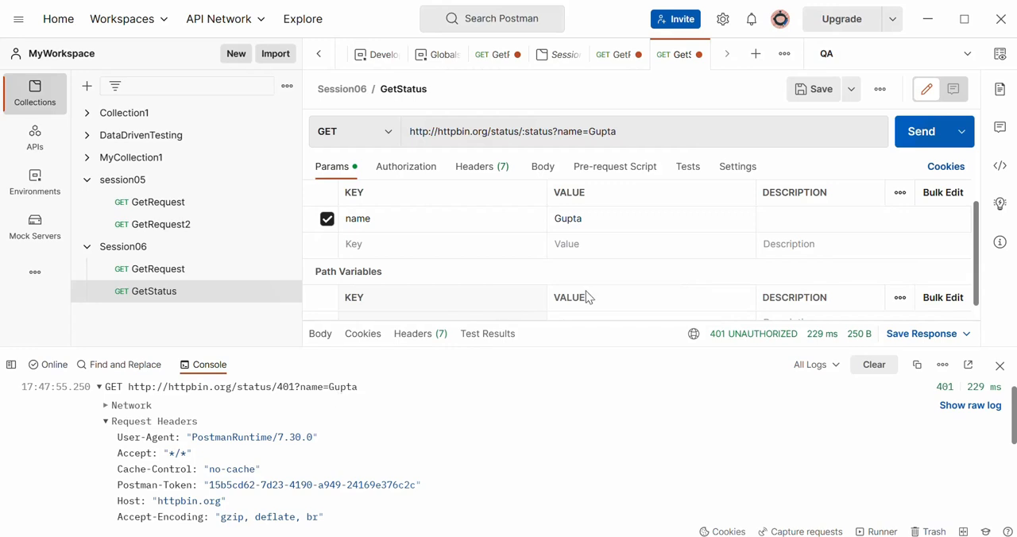
- Highlight the /:status segment in the URL and the status path variable's value to compare the placeholder with its value
{"action": "left_click_drag", "start_coordinate": [979, 263], "coordinate": [983, 295]}
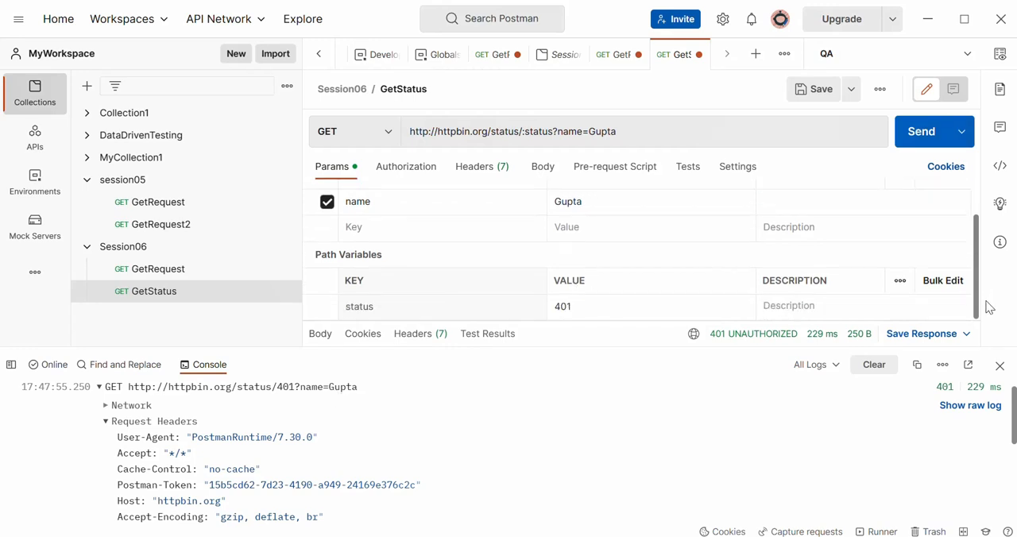
{"action": "left_click_drag", "start_coordinate": [590, 310], "coordinate": [522, 311]}
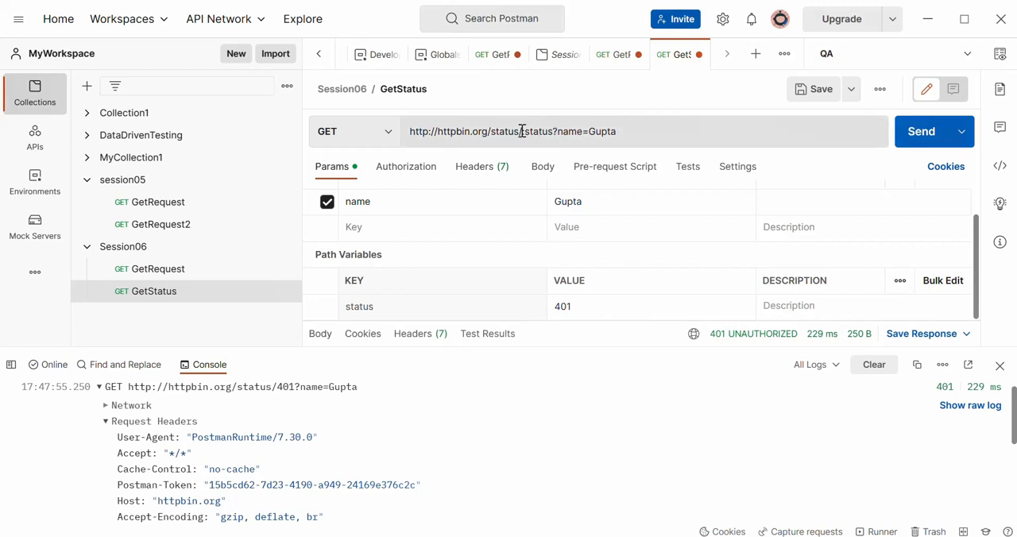
{"action": "left_click_drag", "start_coordinate": [519, 131], "coordinate": [555, 131]}
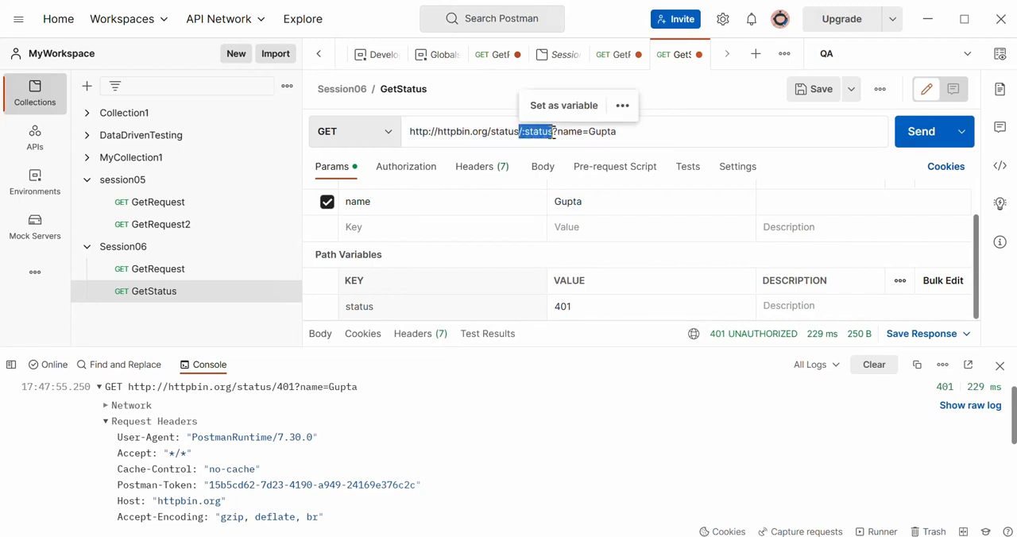
{"action": "left_click", "coordinate": [583, 306]}
{"action": "left_click_drag", "start_coordinate": [584, 307], "coordinate": [553, 307]}
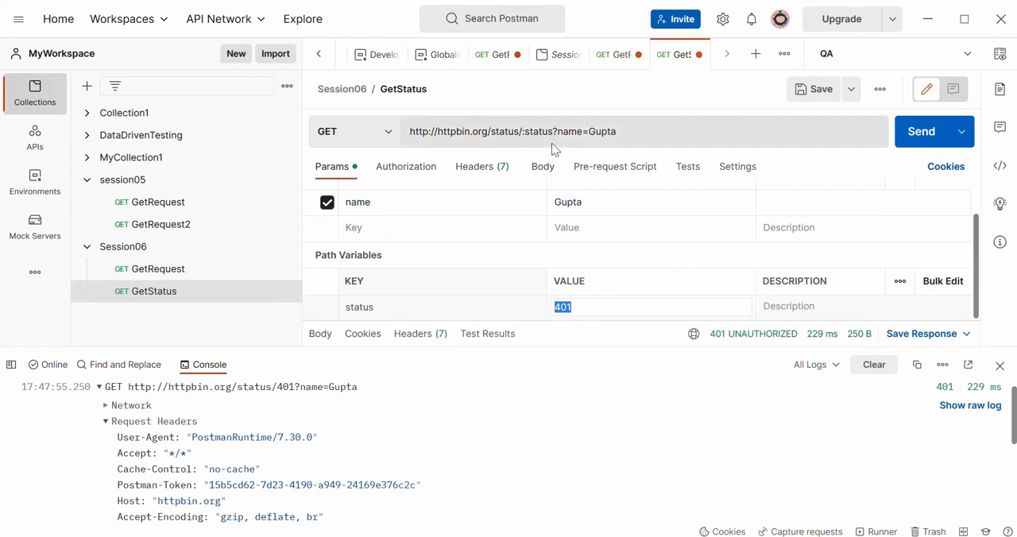
{"action": "left_click", "coordinate": [592, 308]}
{"action": "double_click", "coordinate": [564, 307]}
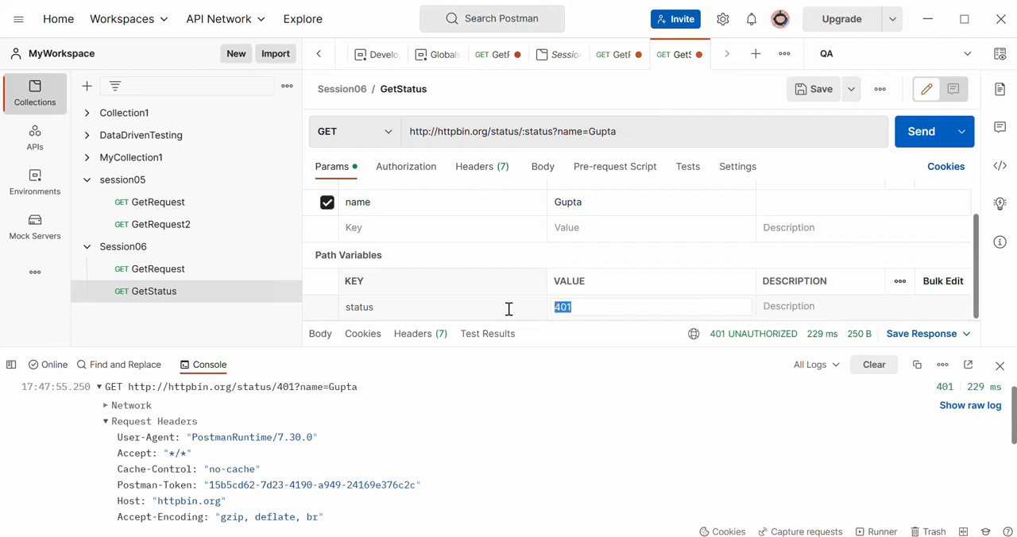
{"action": "double_click", "coordinate": [542, 131]}
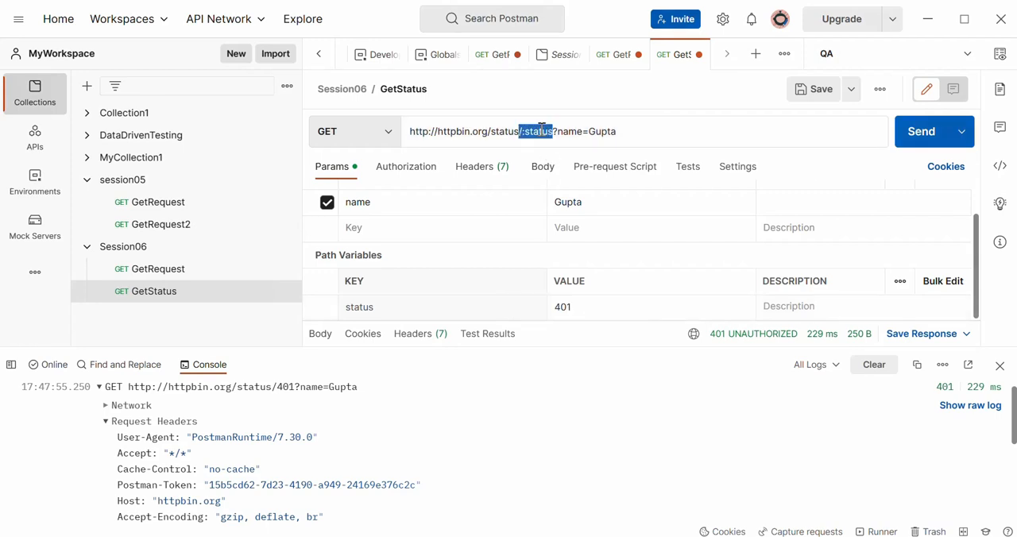